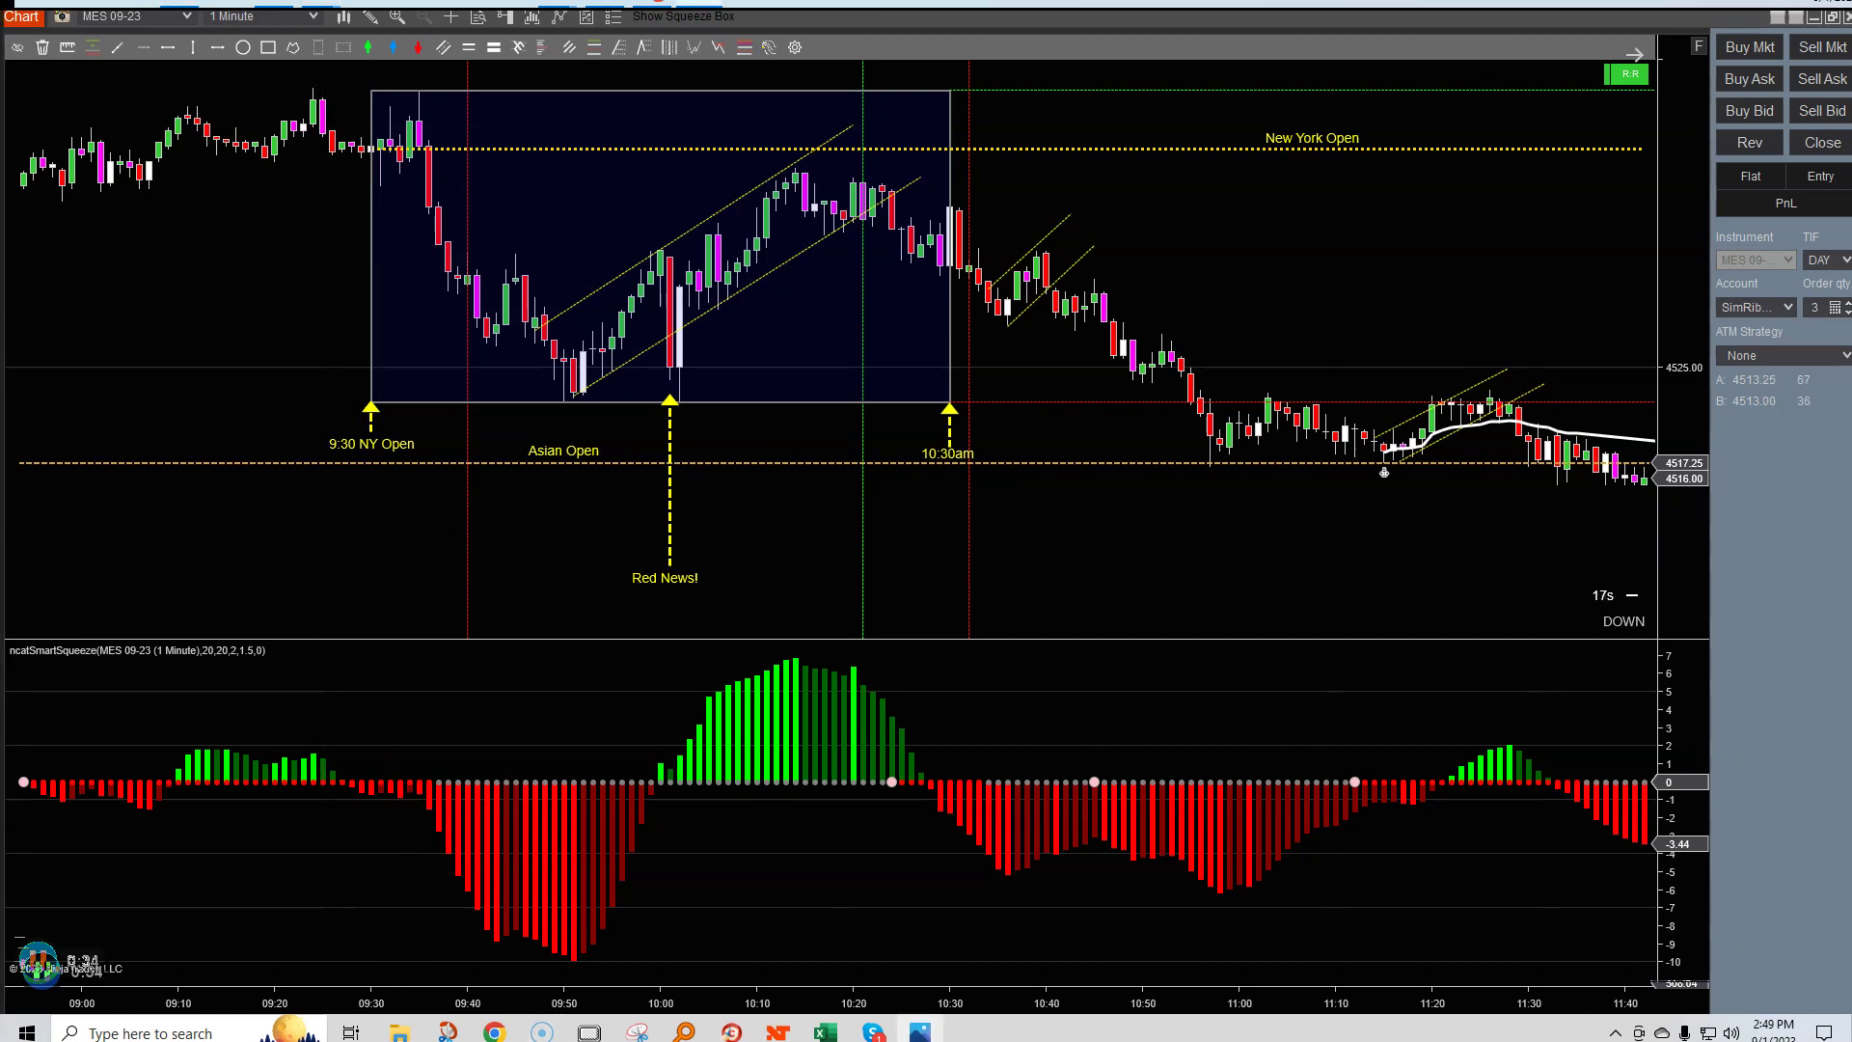
Review the compound growth calculator, equity curve and to-date challenge results images over the chart, then clear them away
{"action": "left_click_drag", "start_coordinate": [58, 75], "coordinate": [676, 315]}
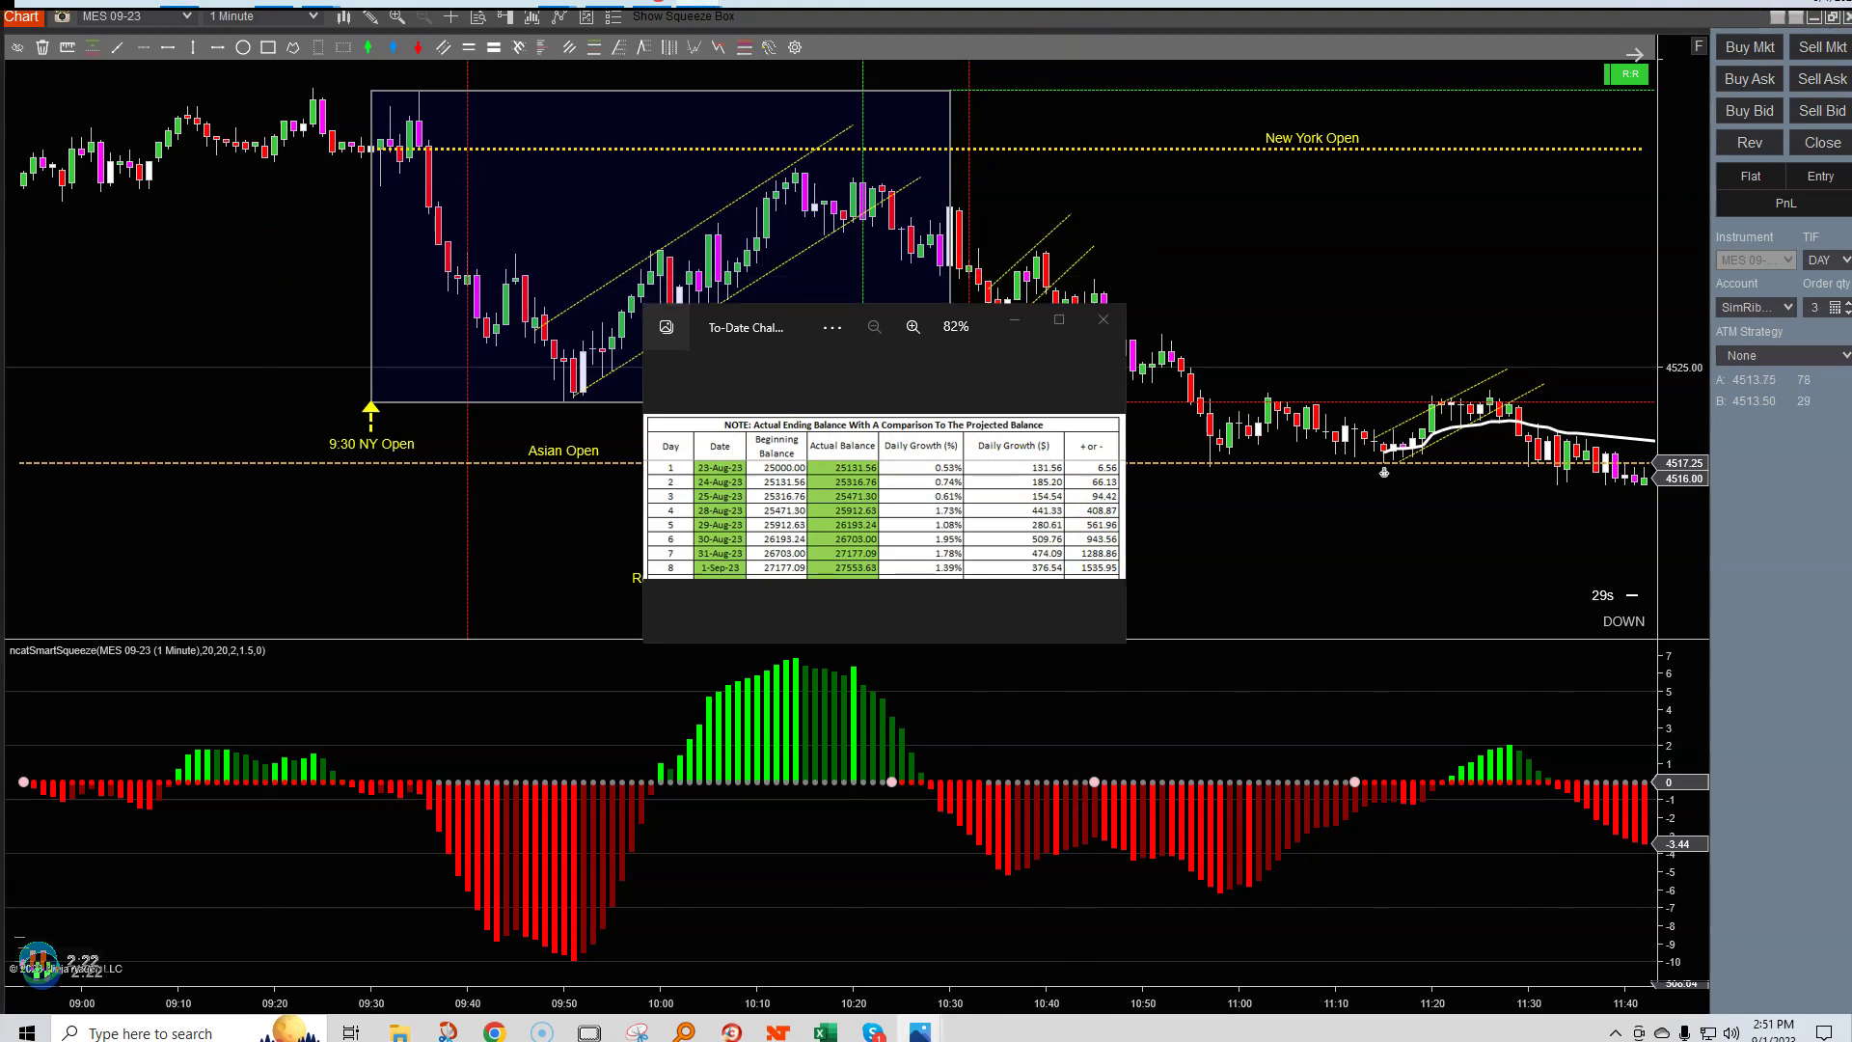
{"action": "left_click_drag", "start_coordinate": [0, 215], "coordinate": [874, 330]}
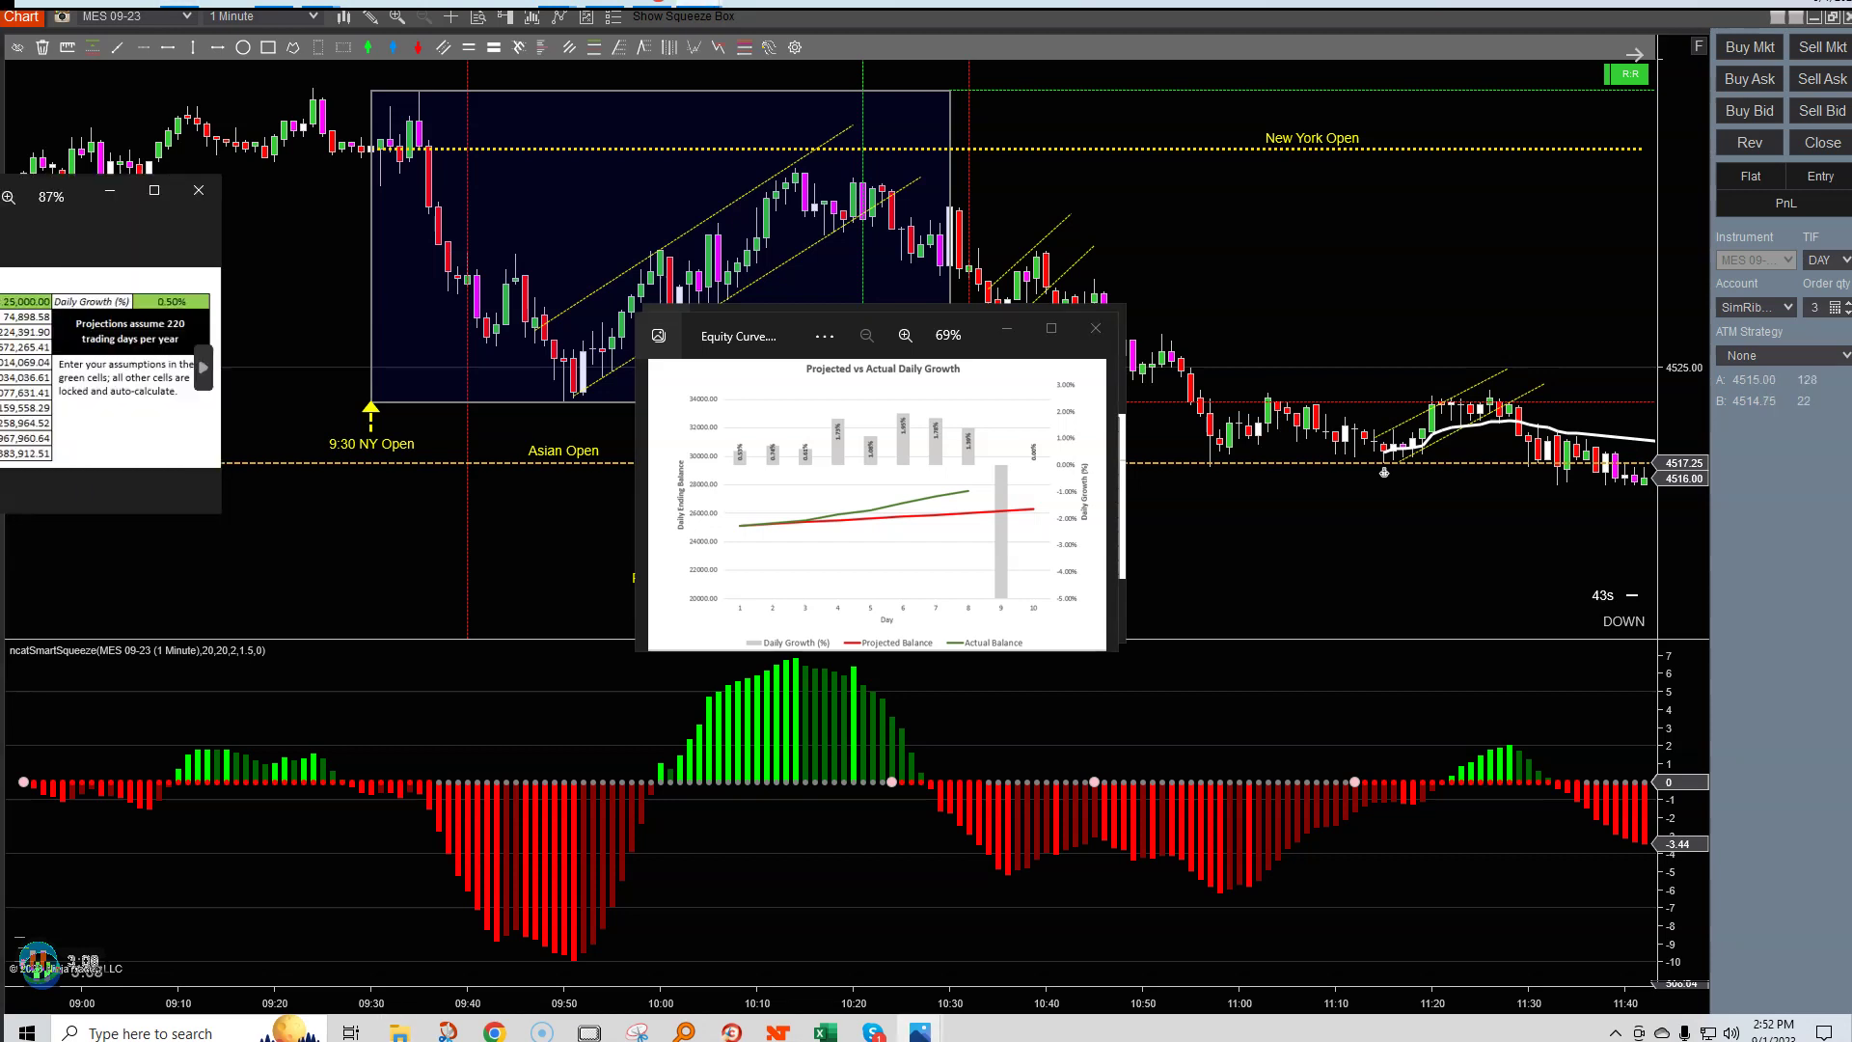
{"action": "key", "text": "Right"}
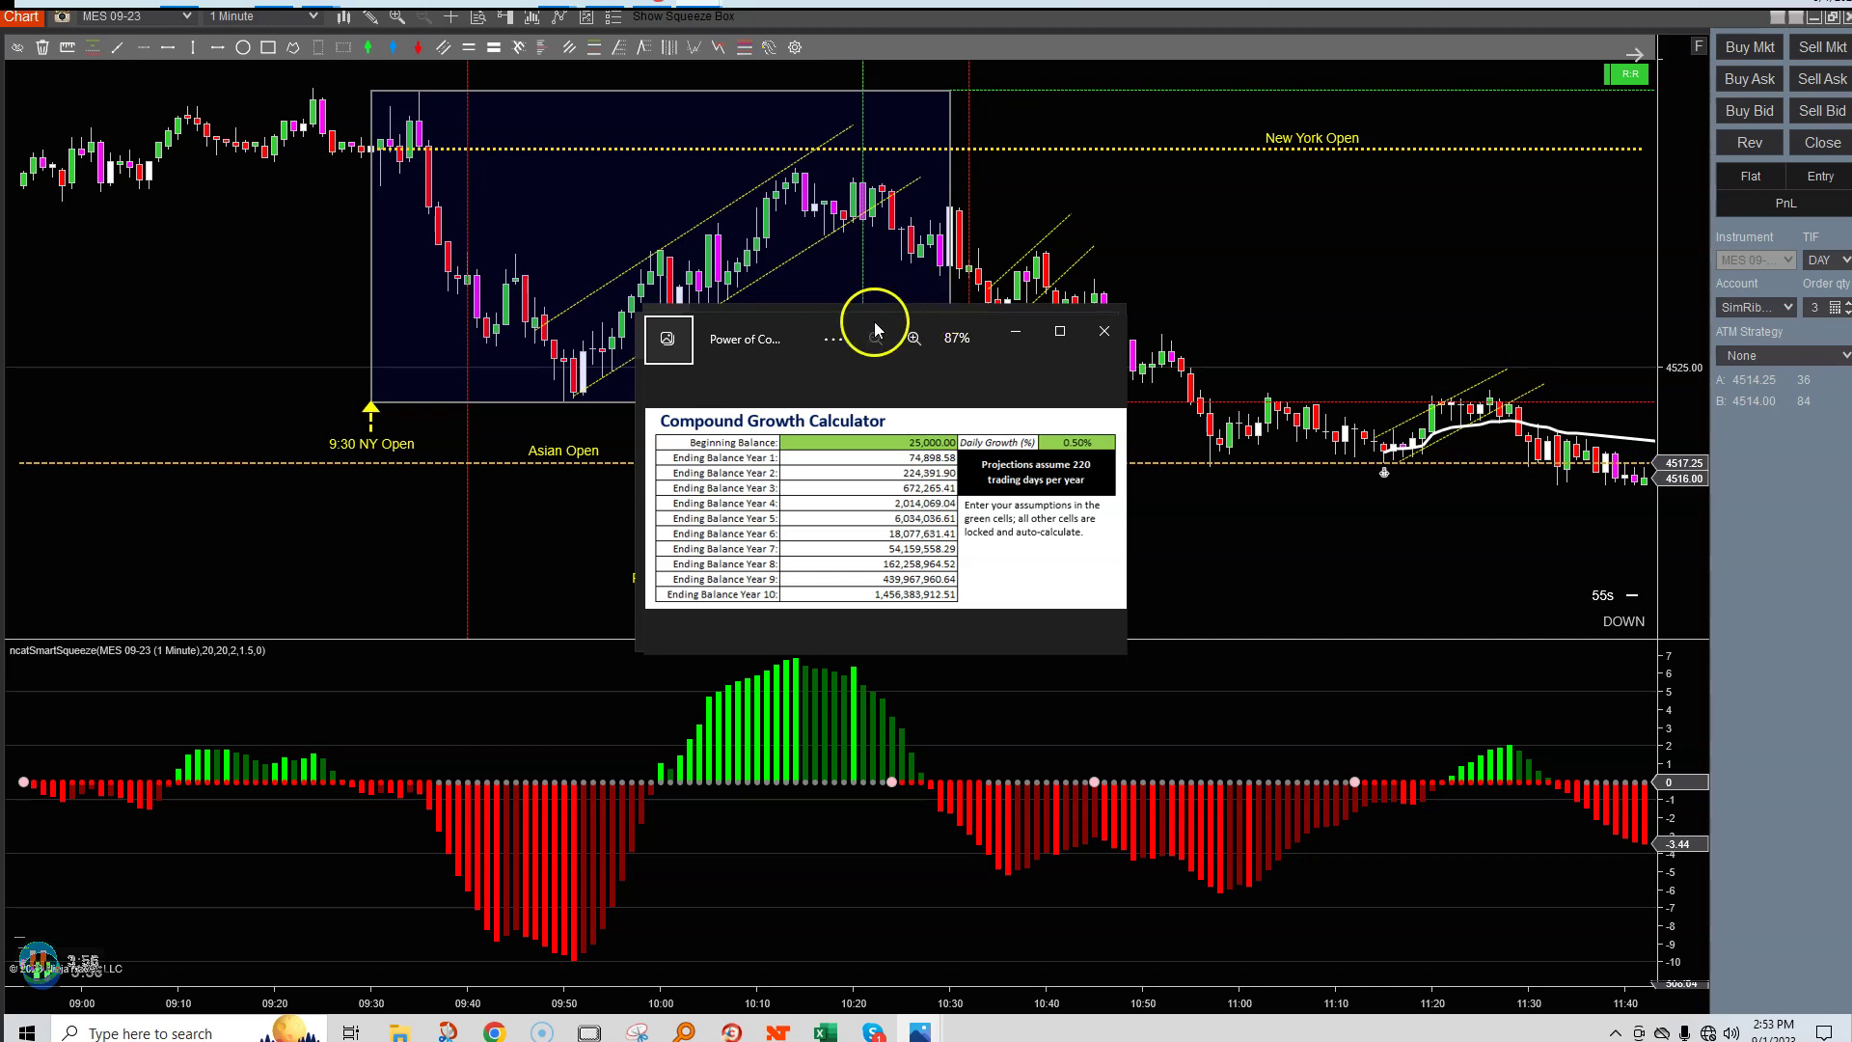
{"action": "key", "text": "Right"}
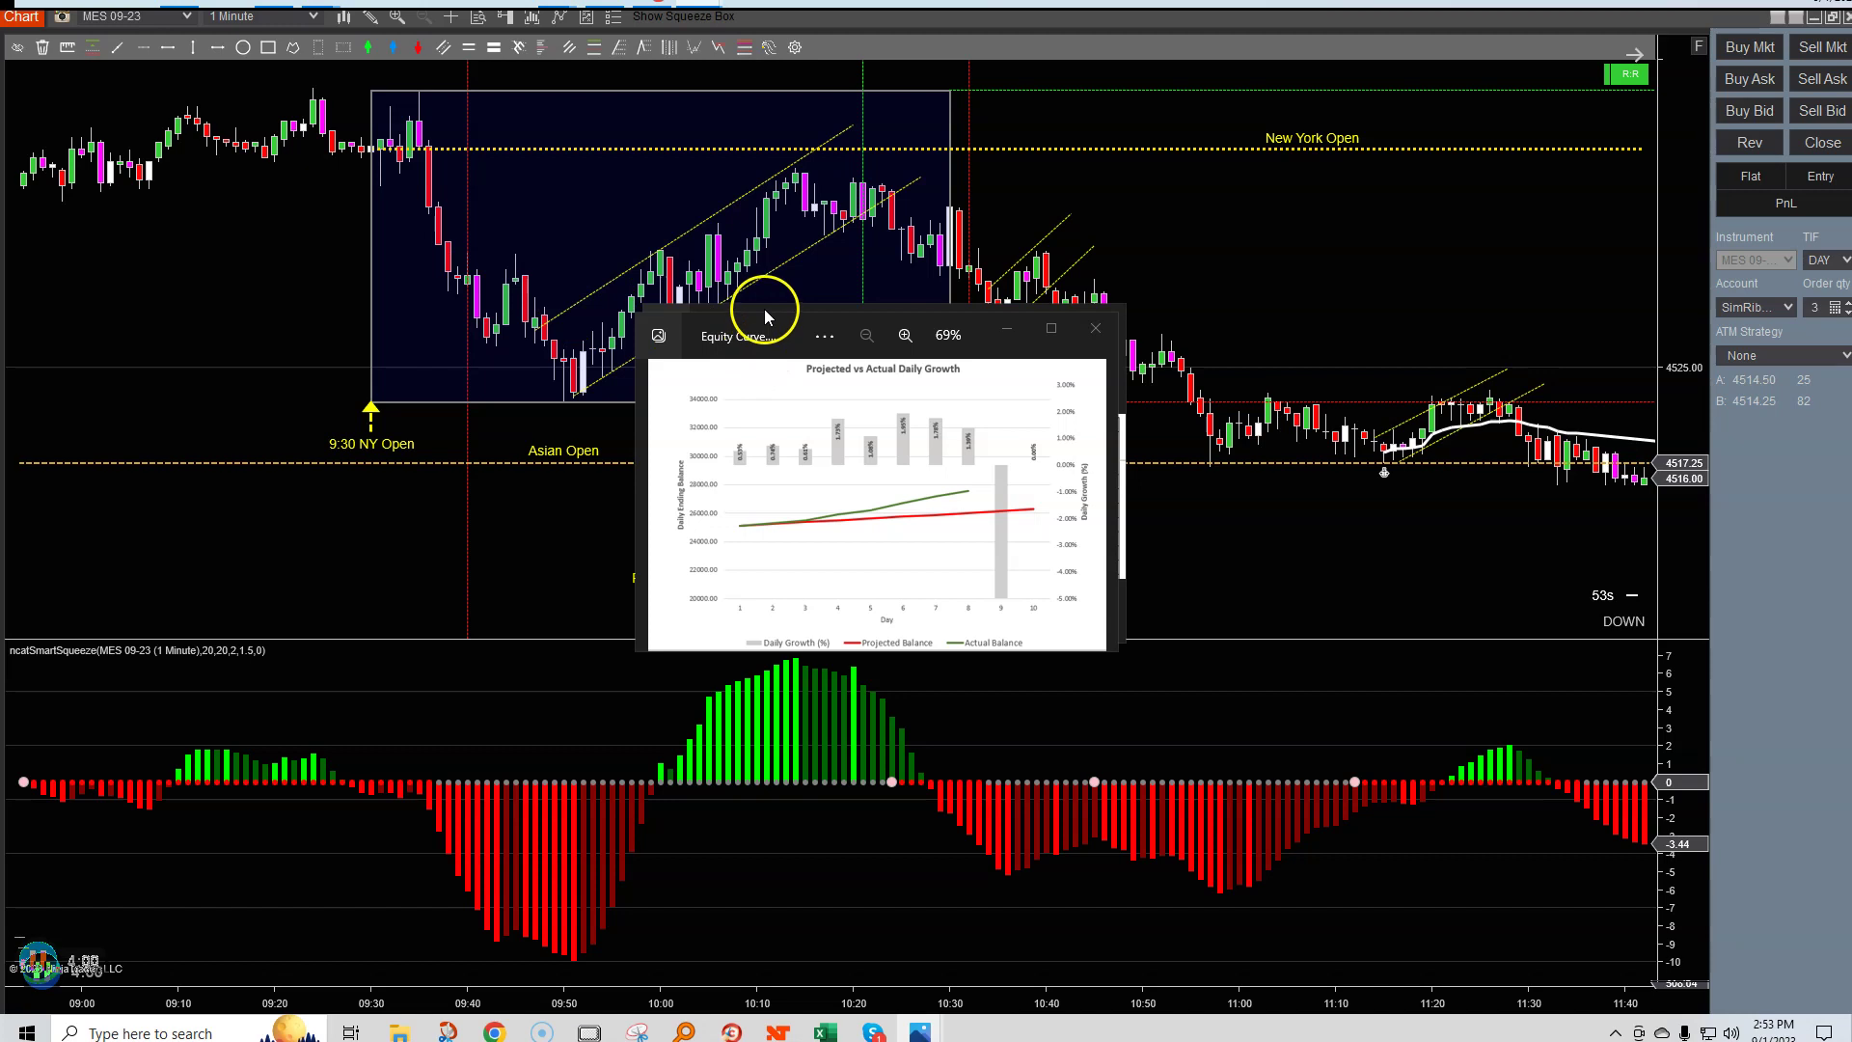
{"action": "key", "text": "Right"}
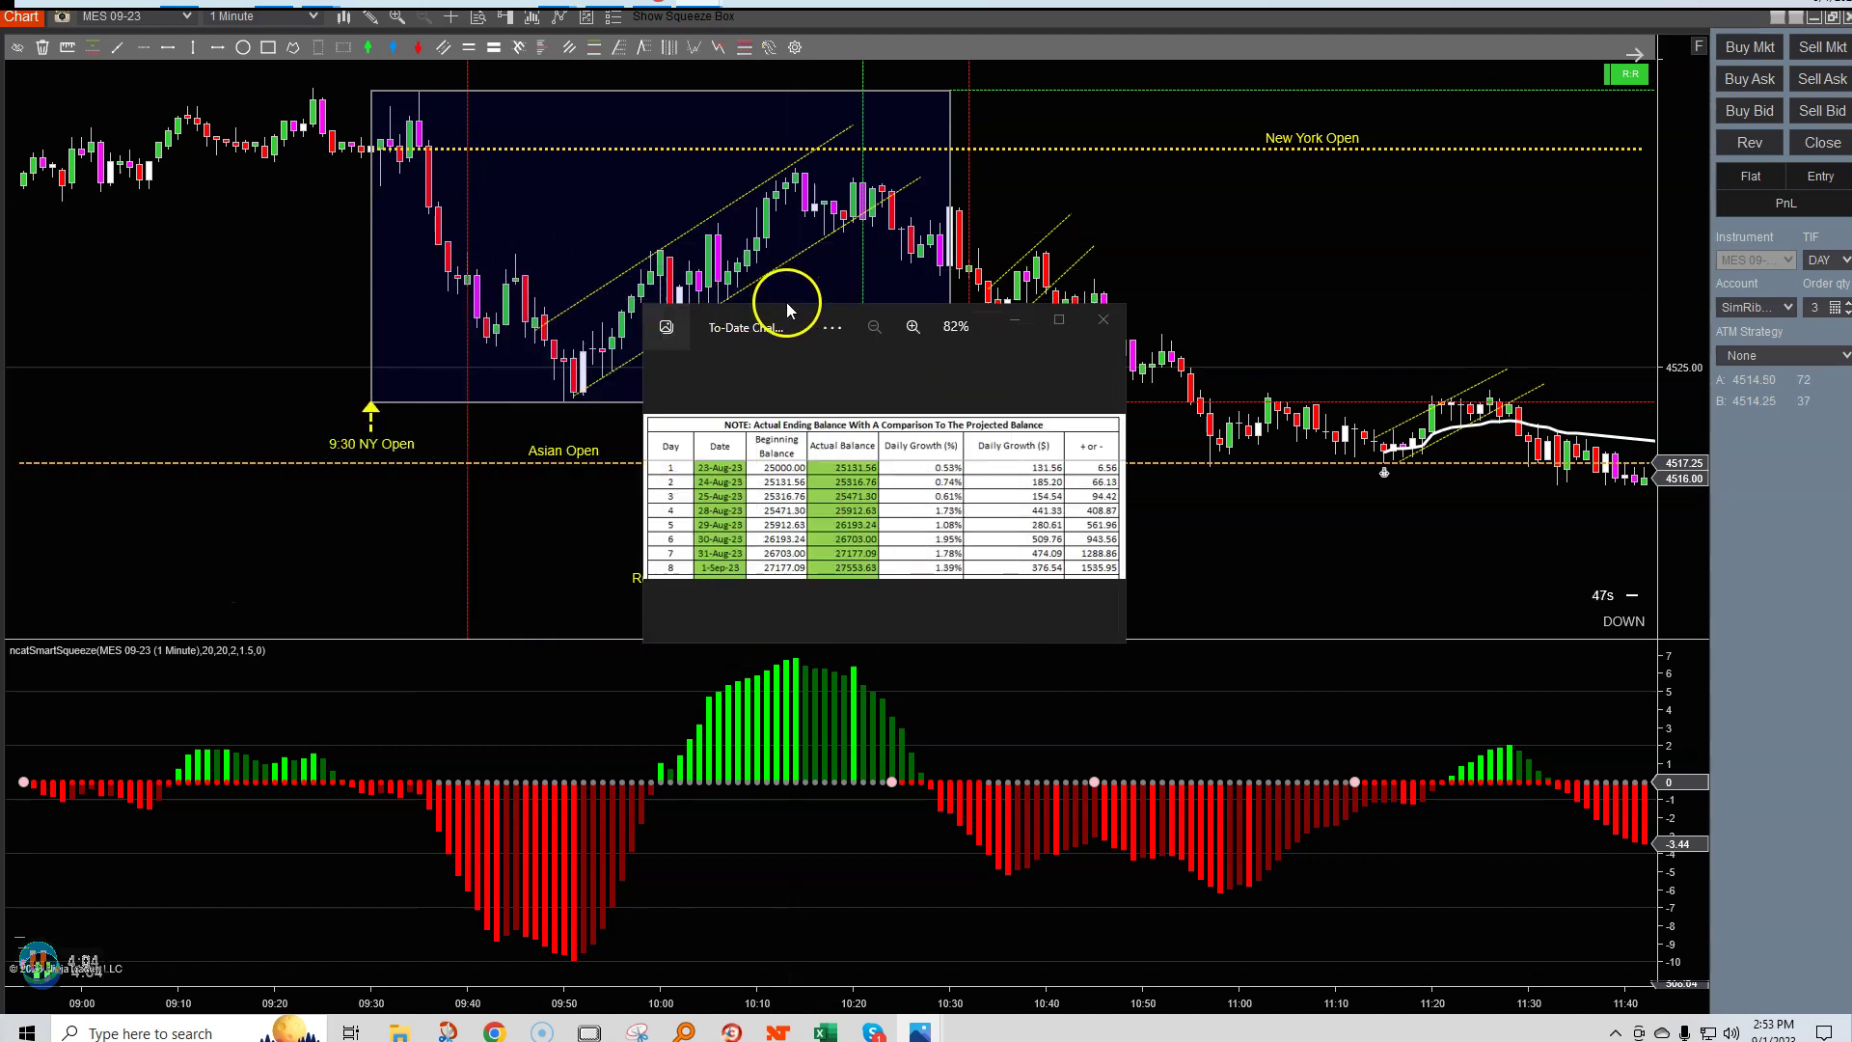
{"action": "key", "text": "alt+F4"}
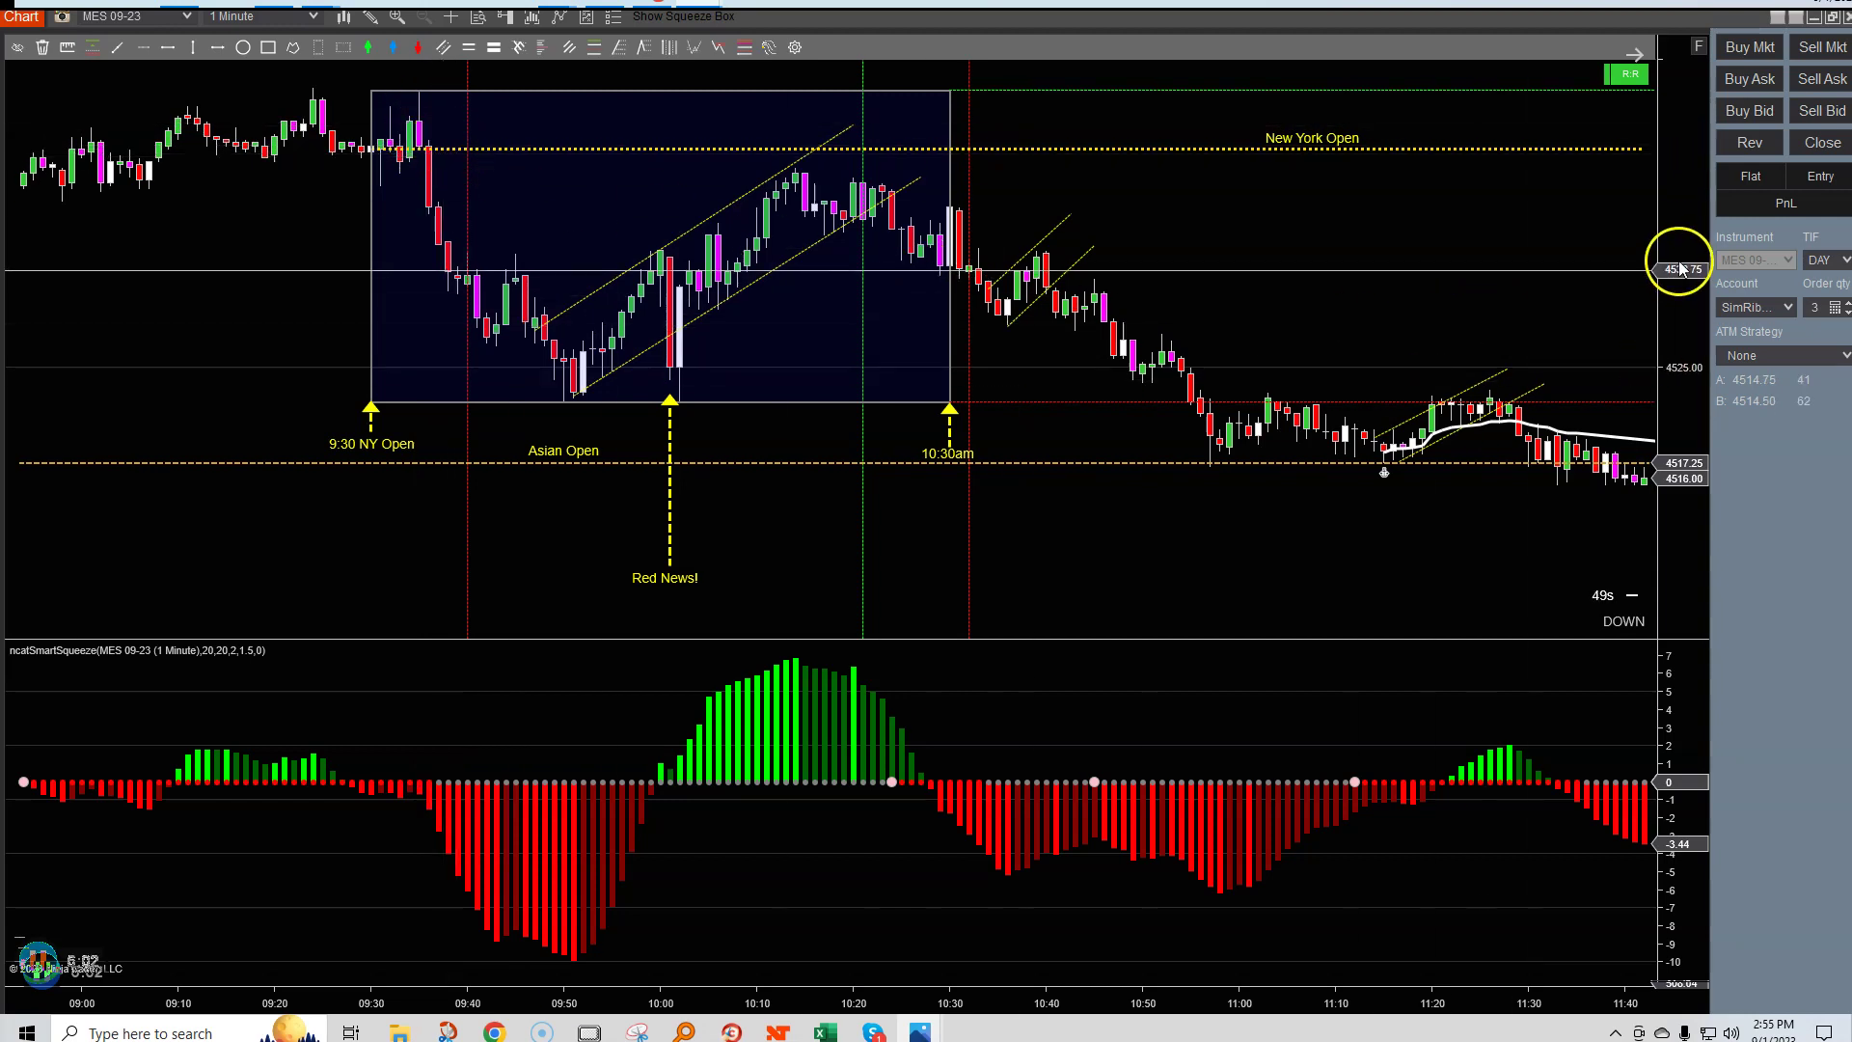
Compress the chart's price scale and shrink the squeeze indicator panel to reveal the oscillator and volume panels beneath it
{"action": "left_click_drag", "start_coordinate": [1675, 282], "coordinate": [1676, 319]}
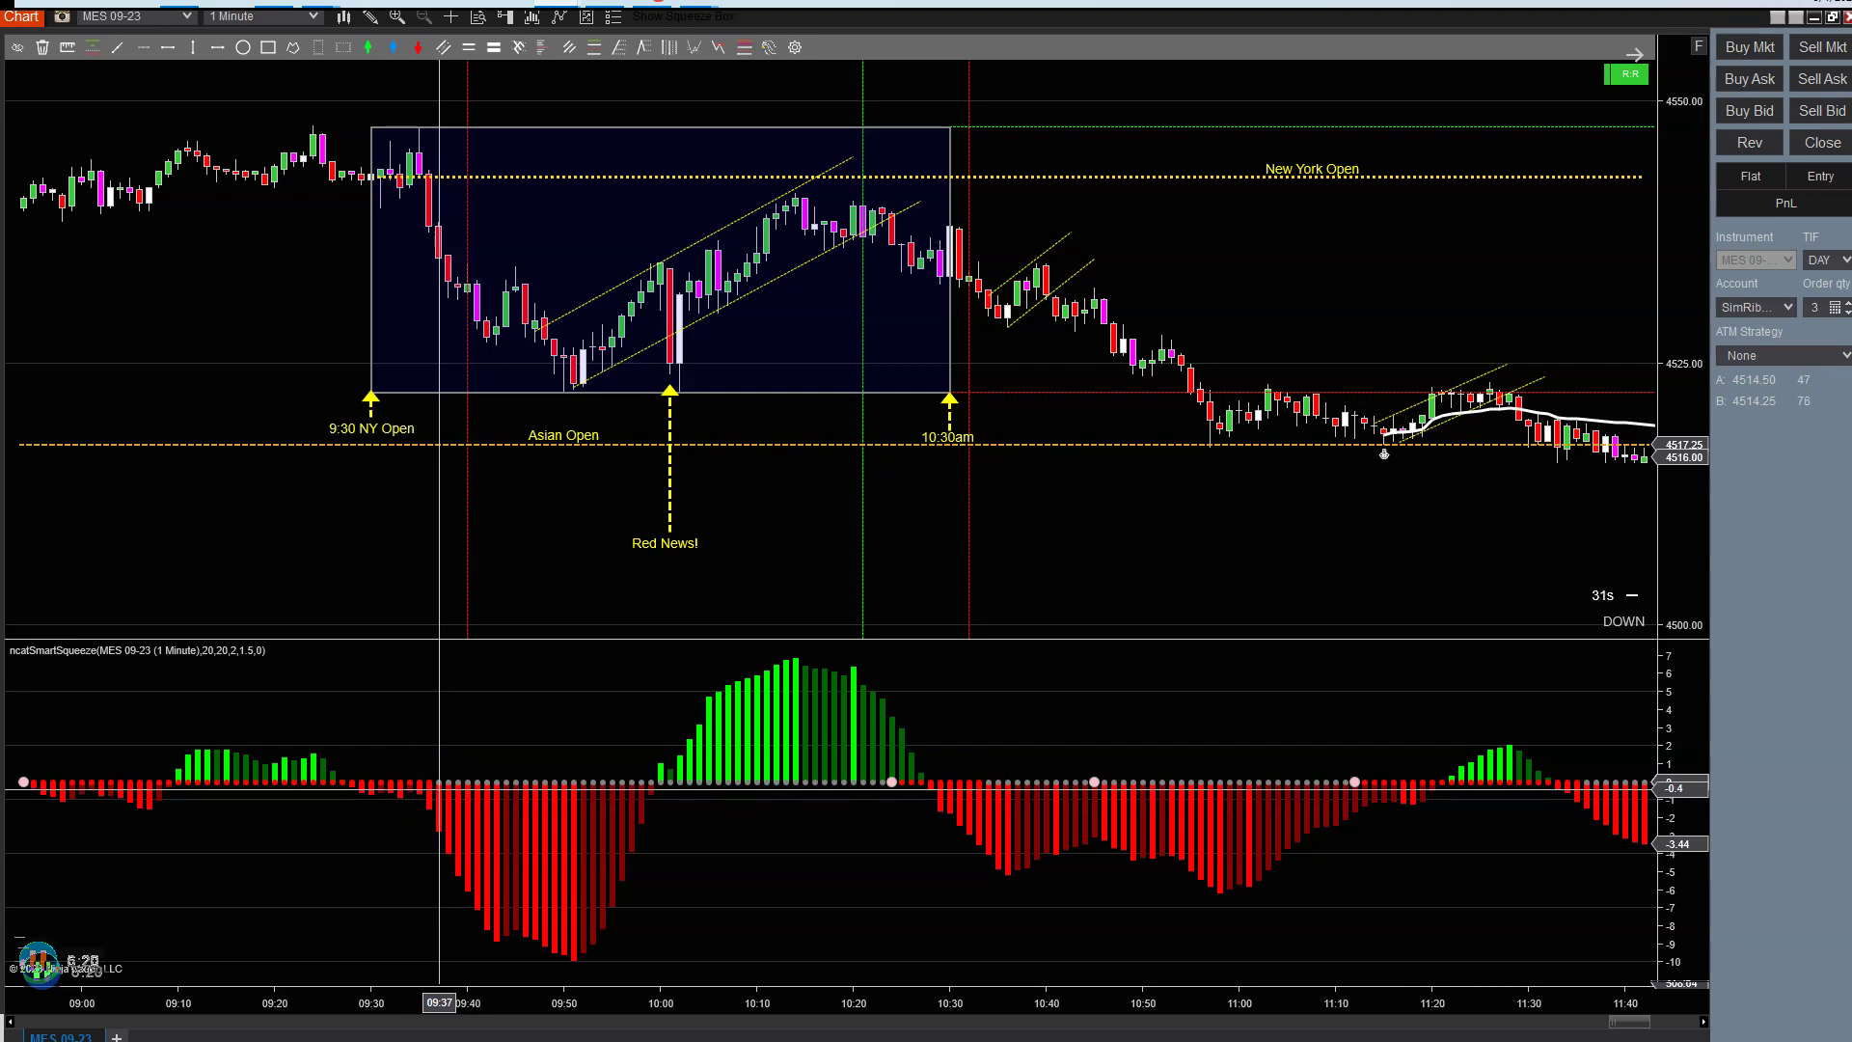
{"action": "left_click", "coordinate": [471, 964]}
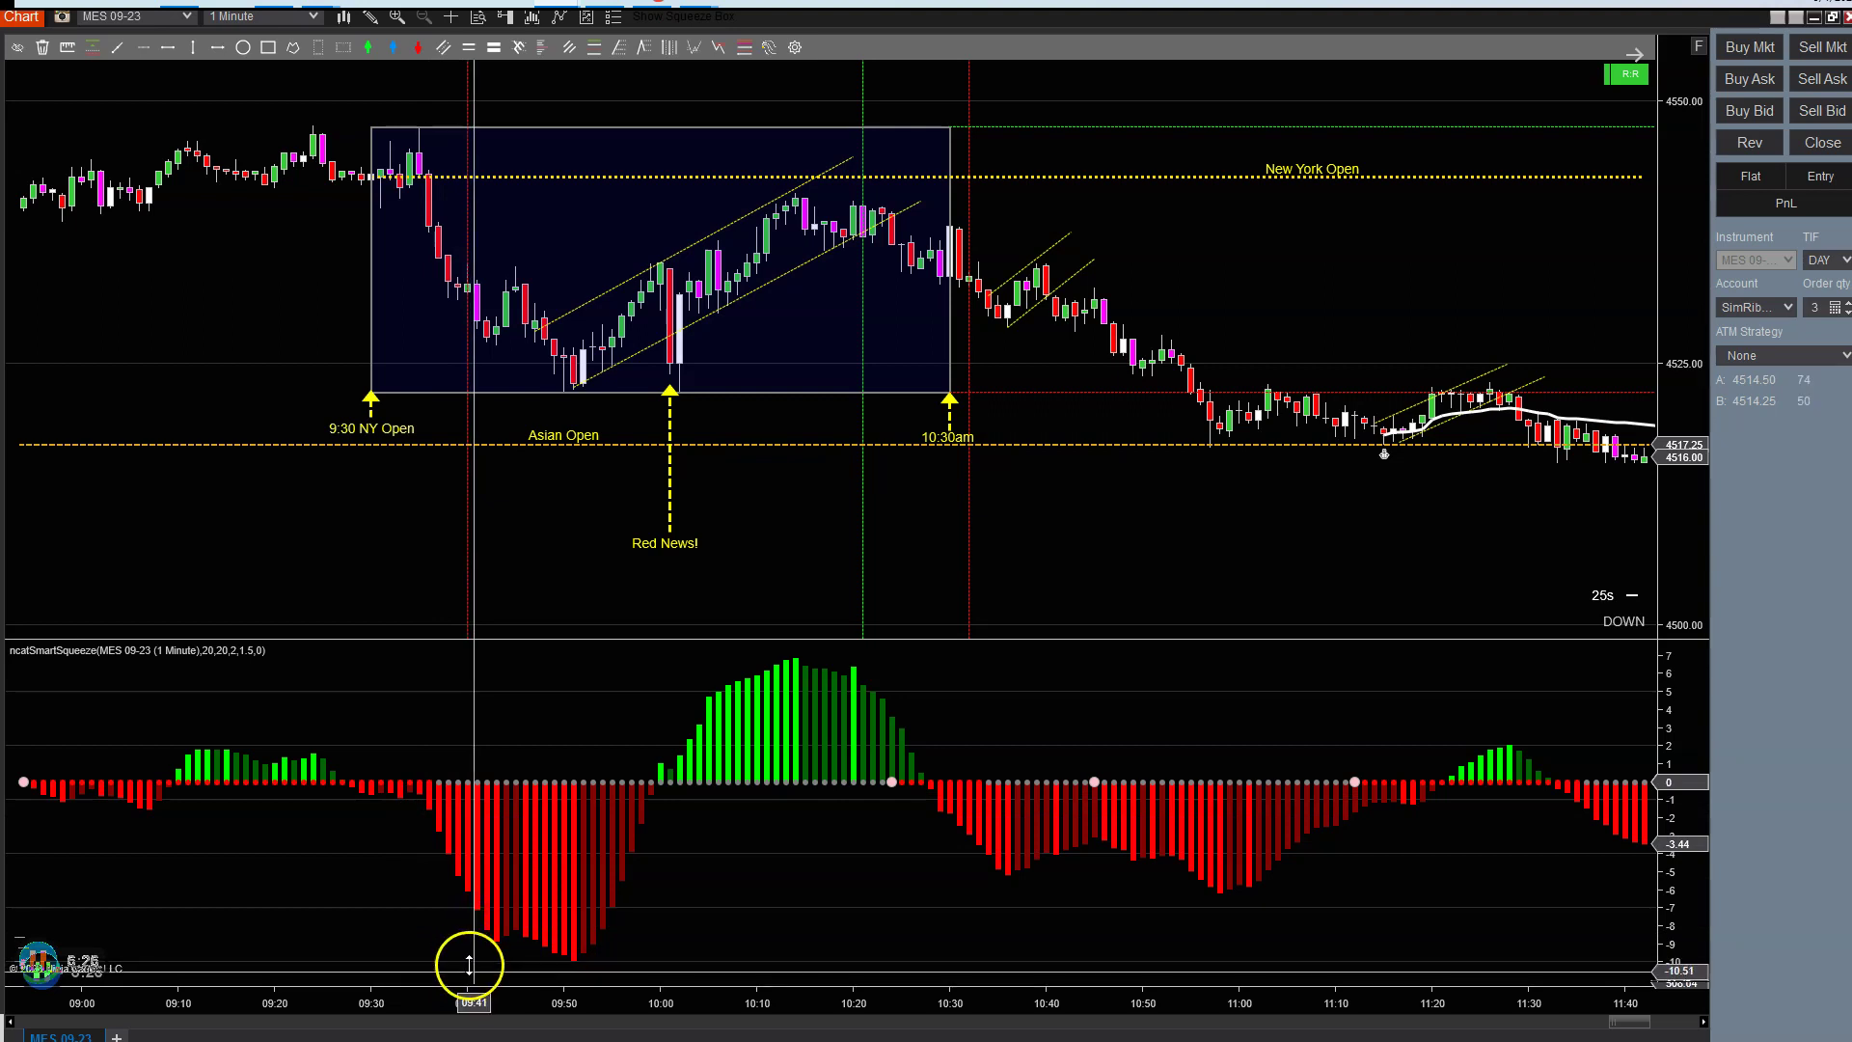
{"action": "left_click_drag", "start_coordinate": [472, 958], "coordinate": [456, 762]}
{"action": "left_click", "coordinate": [443, 960]}
{"action": "left_click_drag", "start_coordinate": [446, 976], "coordinate": [387, 803]}
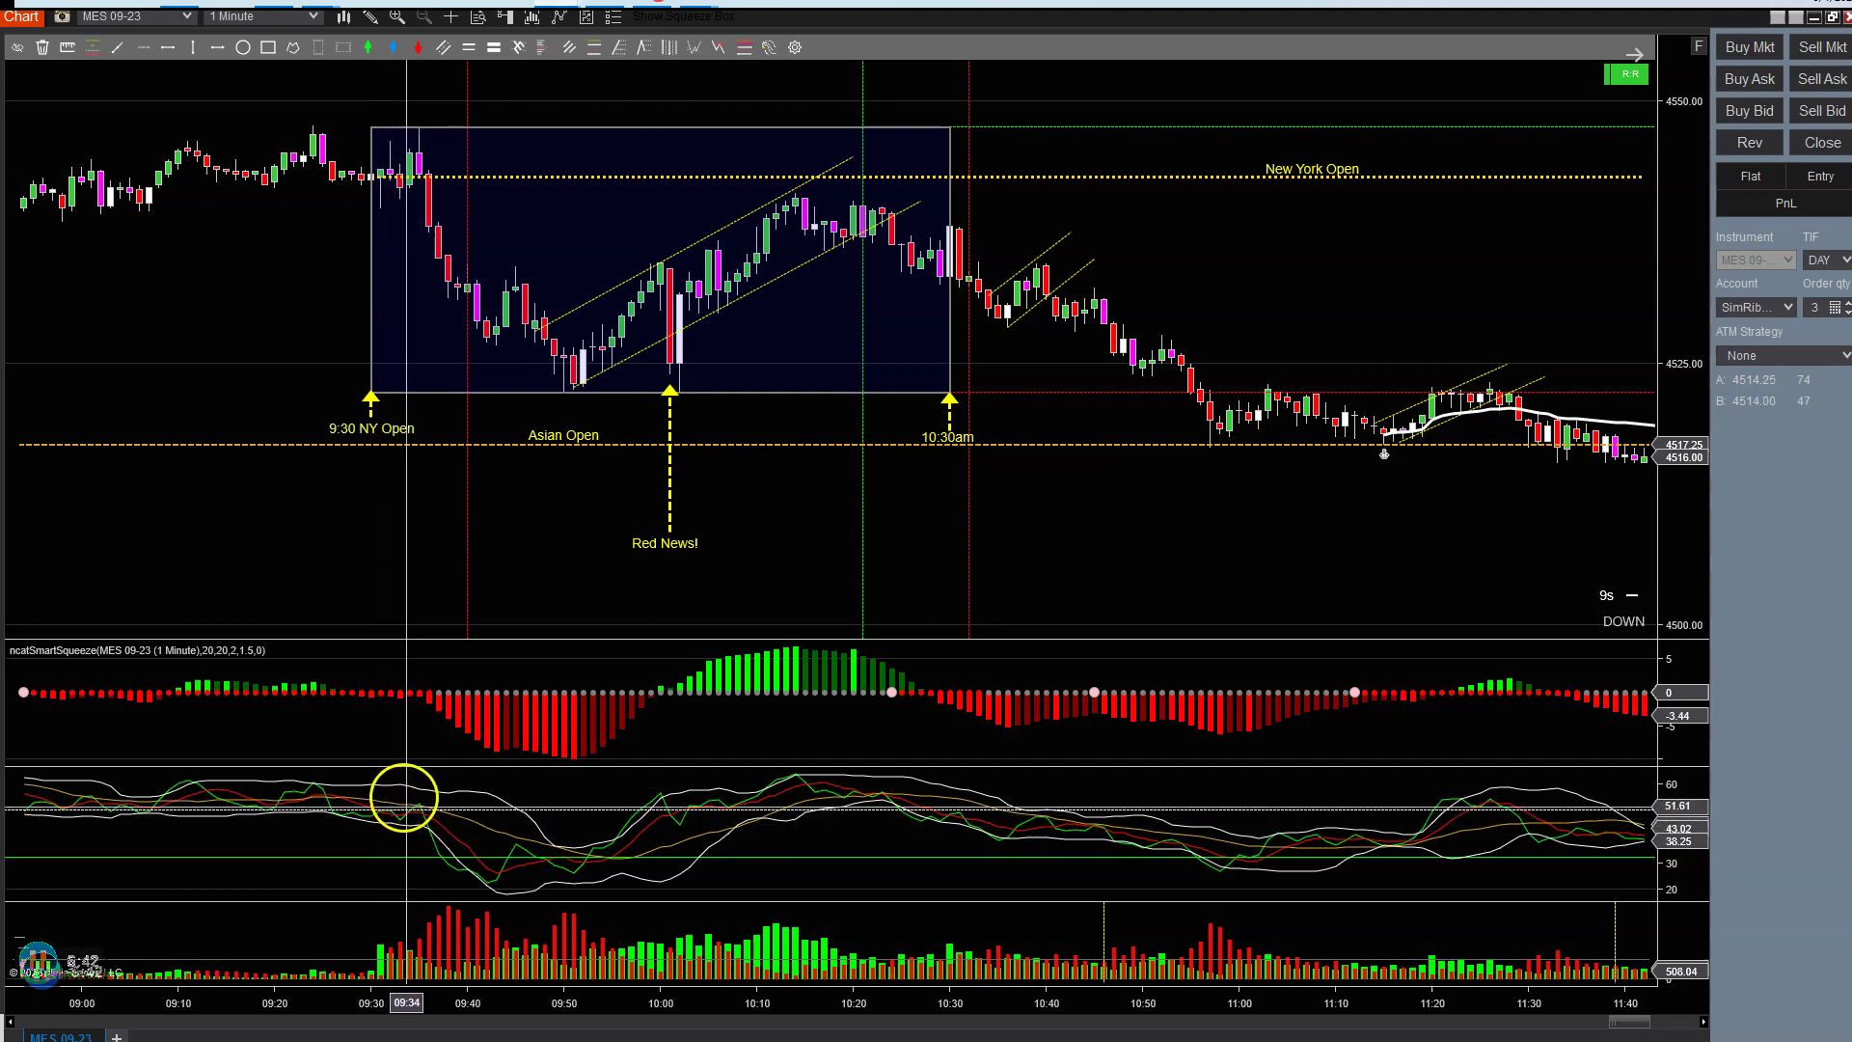
{"action": "mouse_move", "coordinate": [387, 808]}
{"action": "left_mouse_down"}
{"action": "mouse_move", "coordinate": [369, 796]}
{"action": "mouse_move", "coordinate": [482, 810]}
{"action": "mouse_move", "coordinate": [517, 837]}
{"action": "mouse_move", "coordinate": [460, 805]}
{"action": "left_mouse_up"}
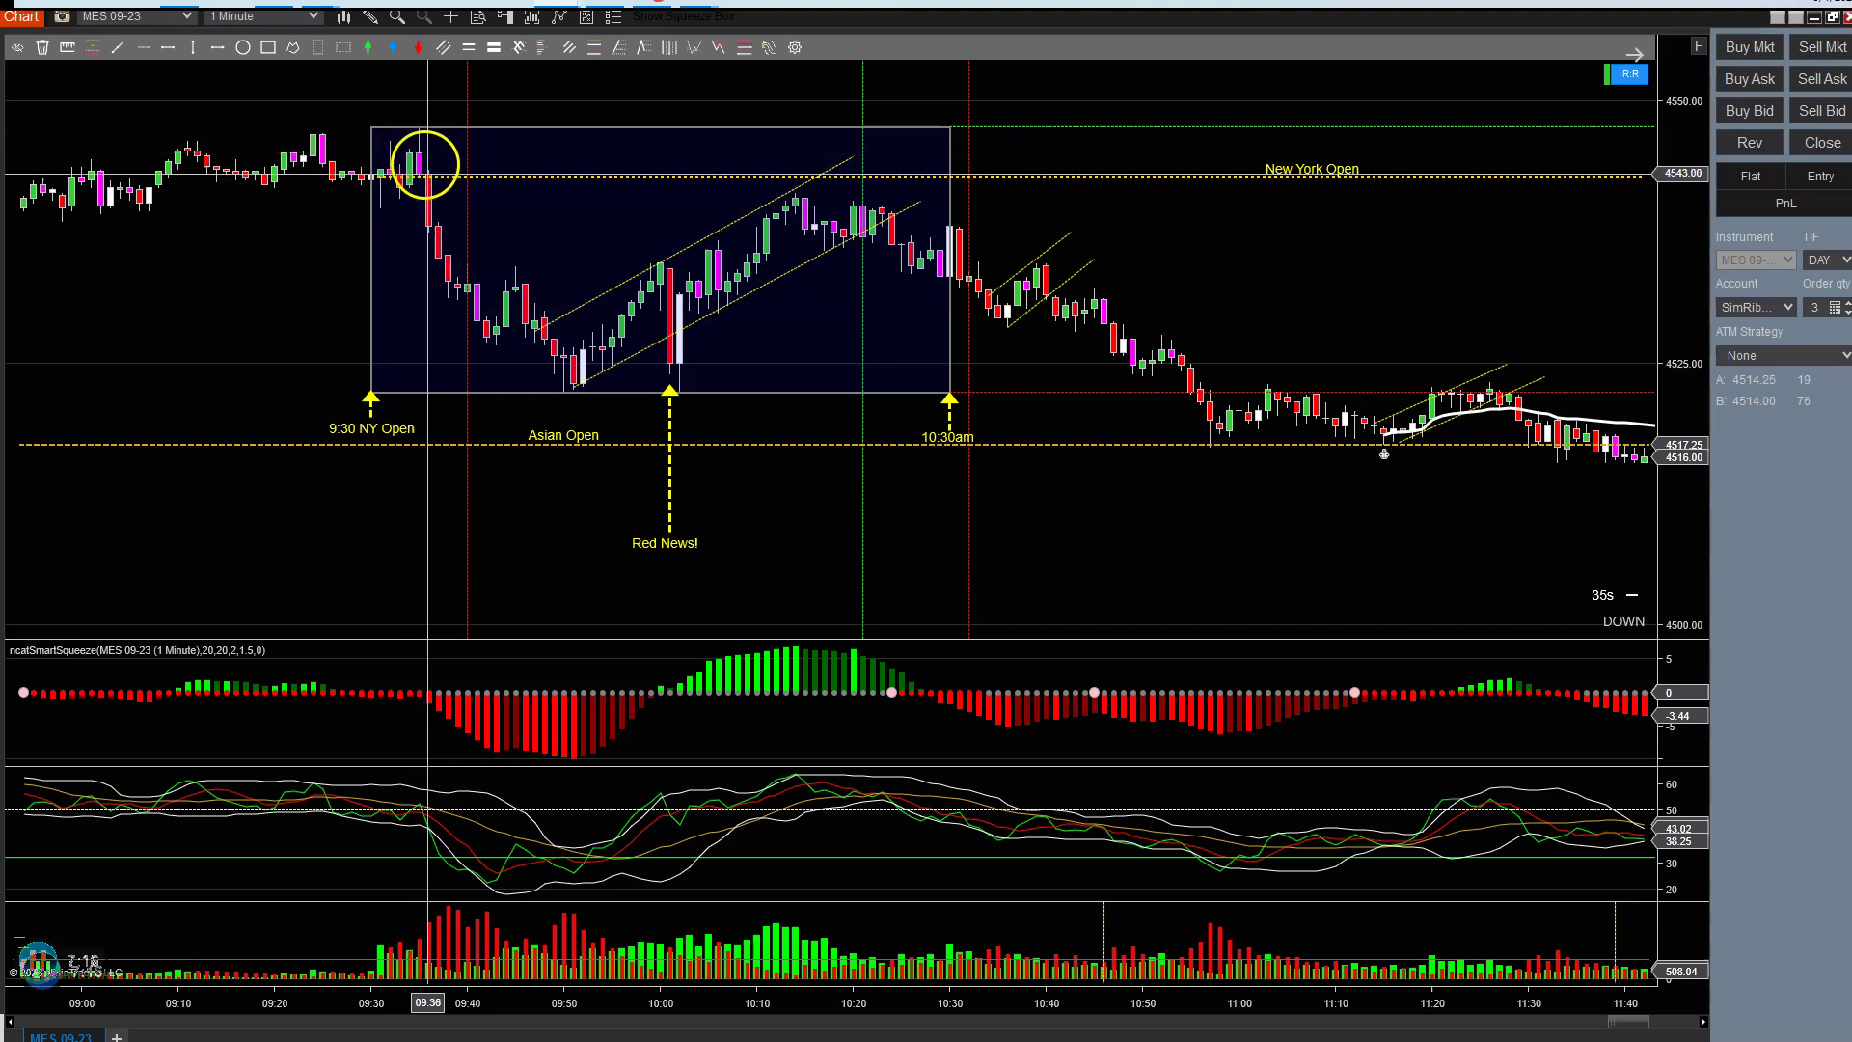
Draw a risk-reward projection for a 3-contract short entered at 4537.25 with its stop at 4546.50
{"action": "left_click", "coordinate": [439, 234]}
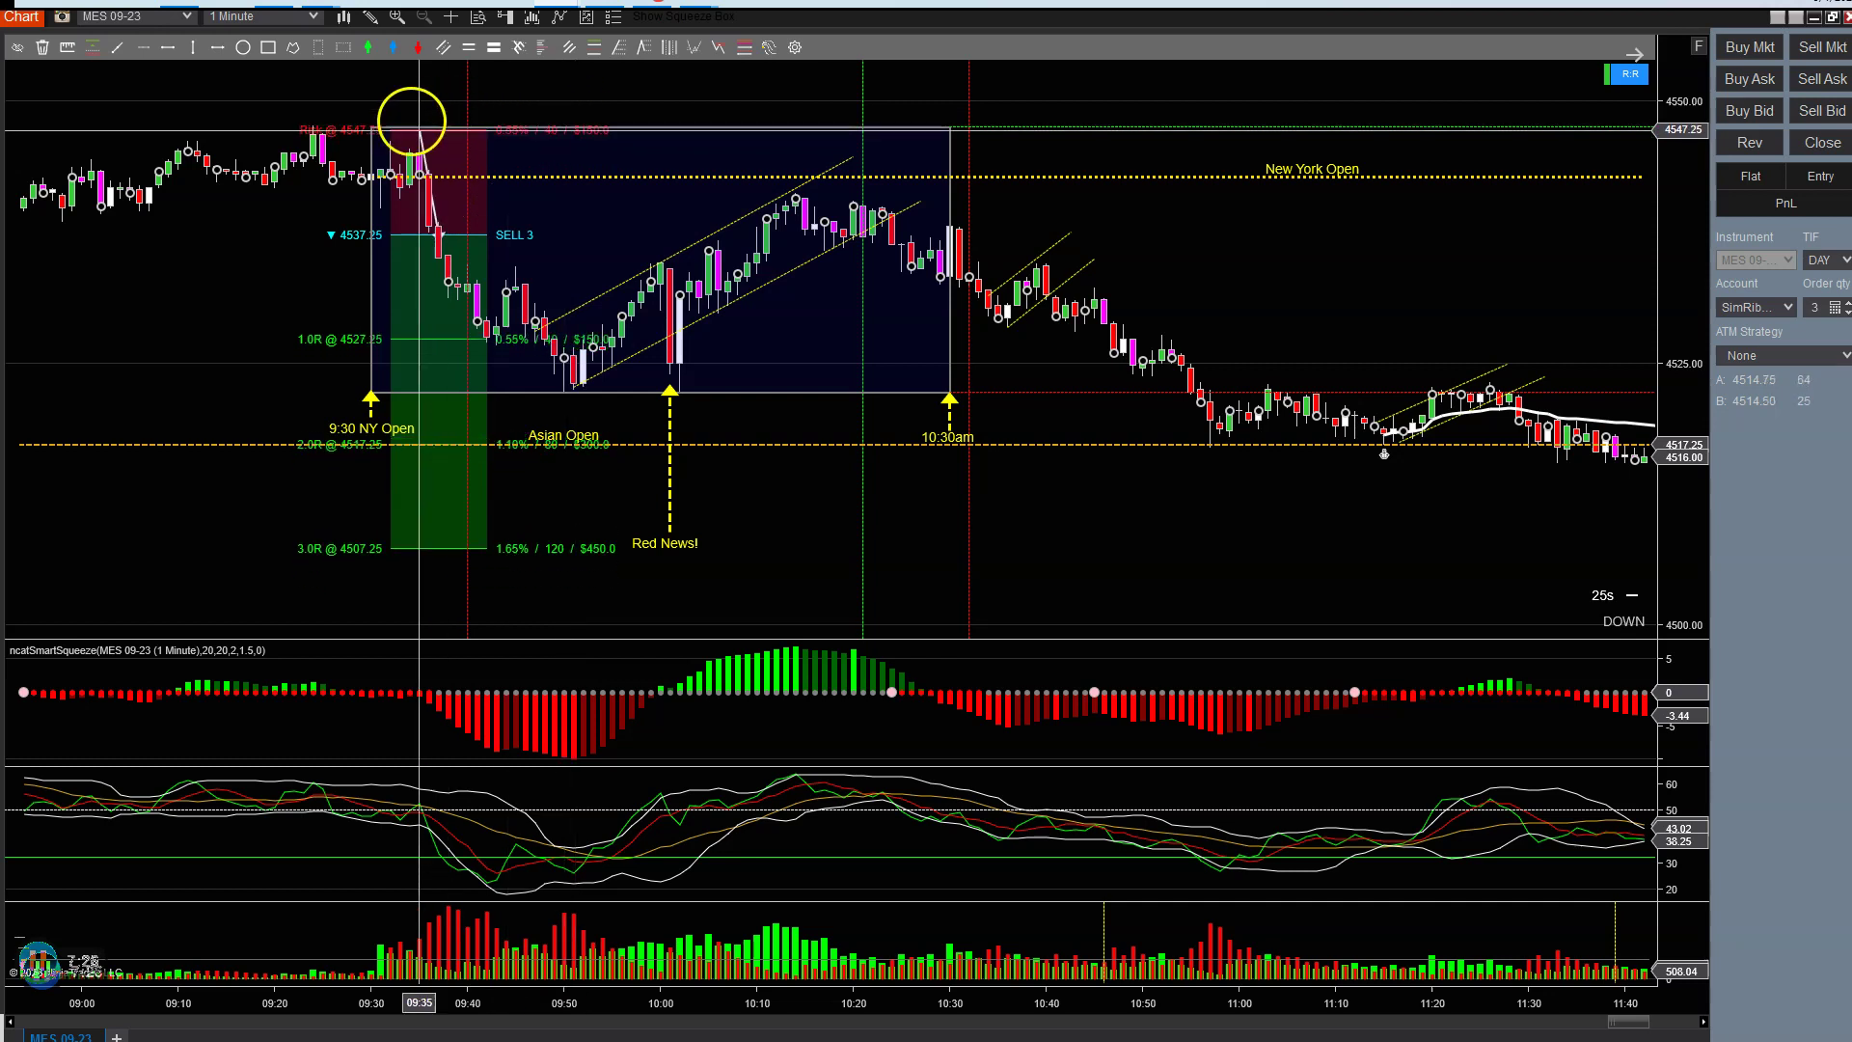
{"action": "left_click", "coordinate": [532, 129]}
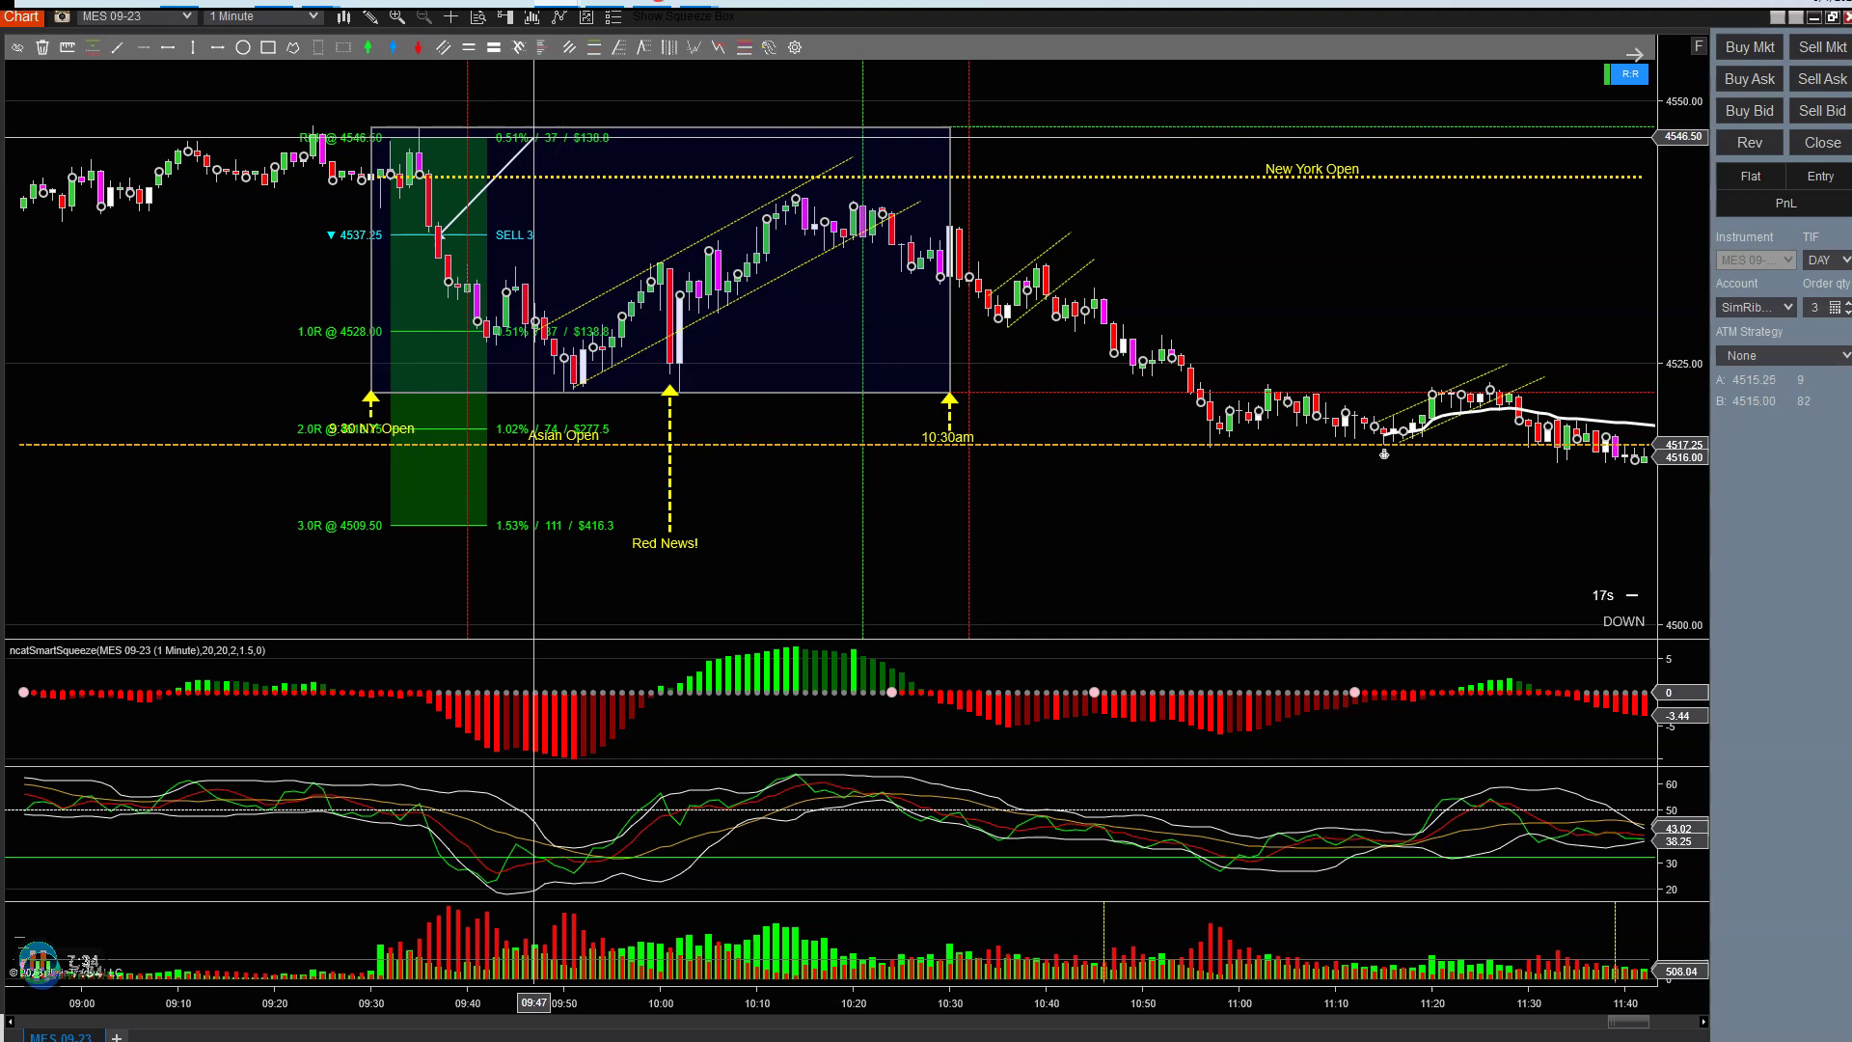
{"action": "left_click", "coordinate": [504, 138]}
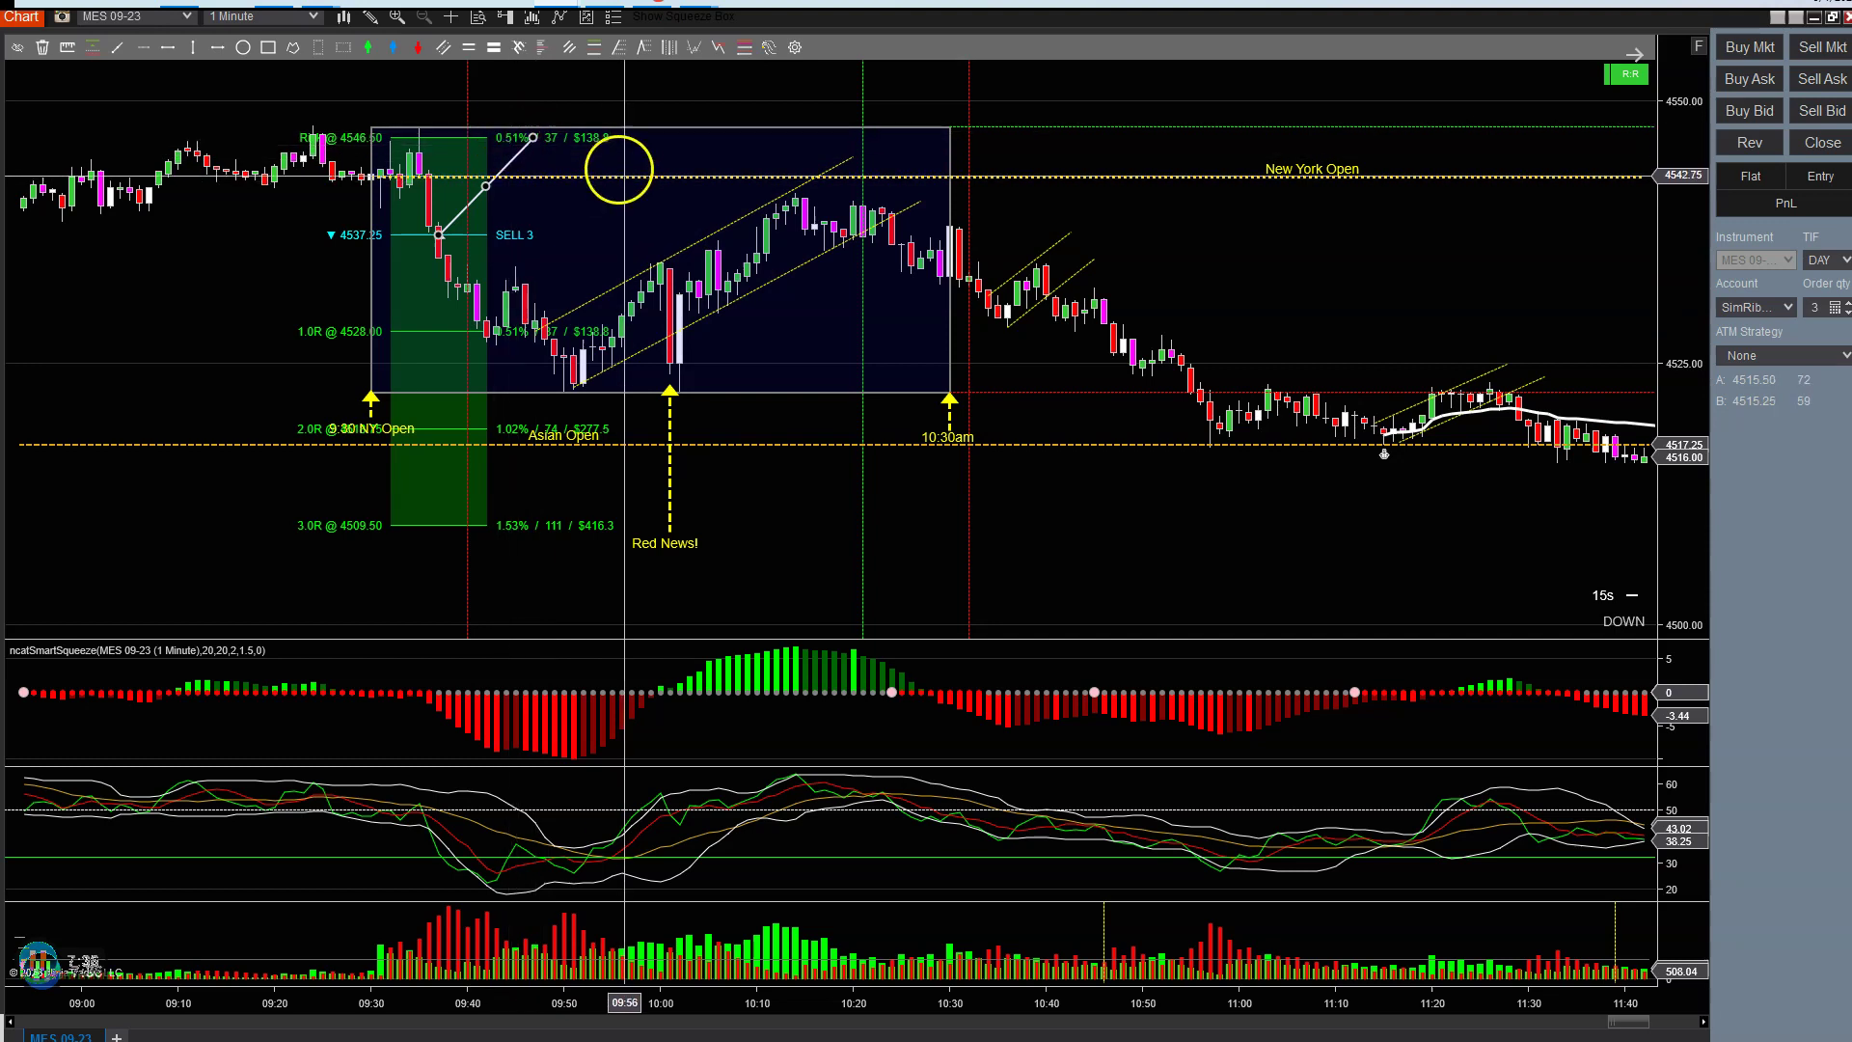
{"action": "left_click", "coordinate": [592, 158]}
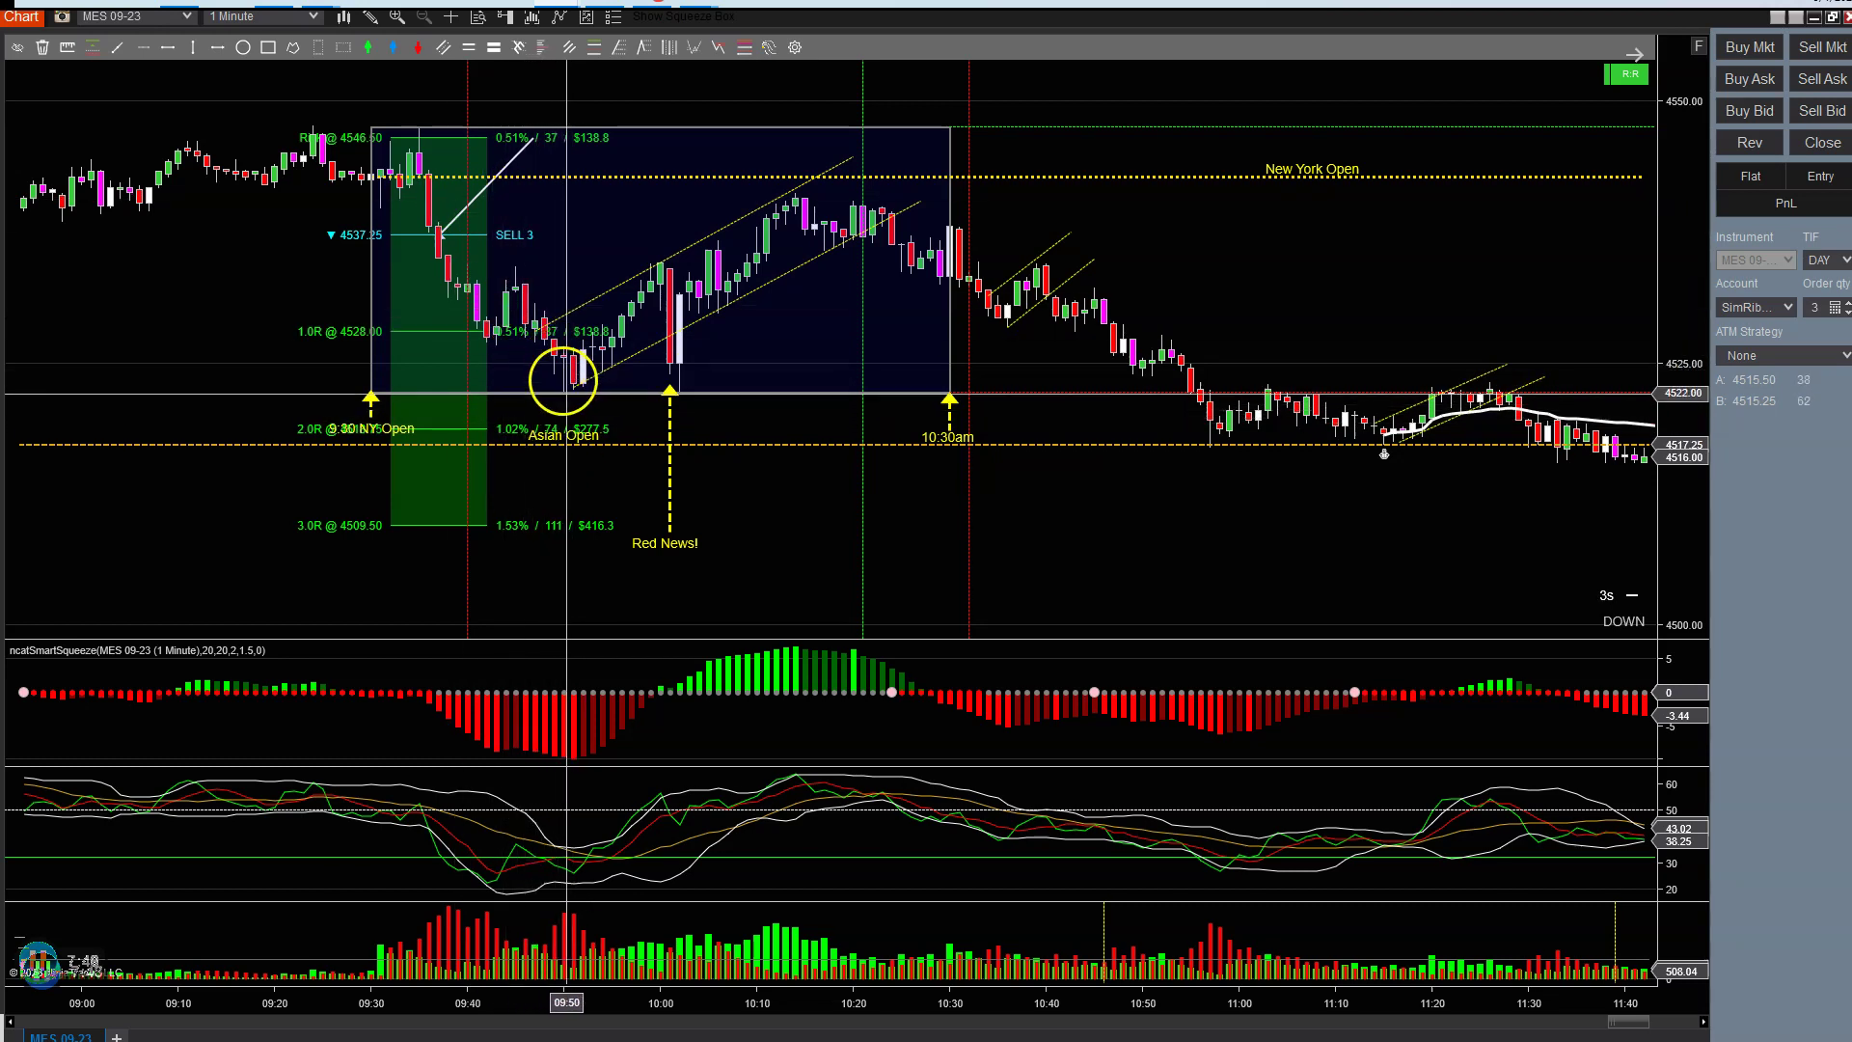
Check the price movement after the 4537.25 short entry and delete its risk-reward projection
{"action": "left_click_drag", "start_coordinate": [1240, 541], "coordinate": [907, 504]}
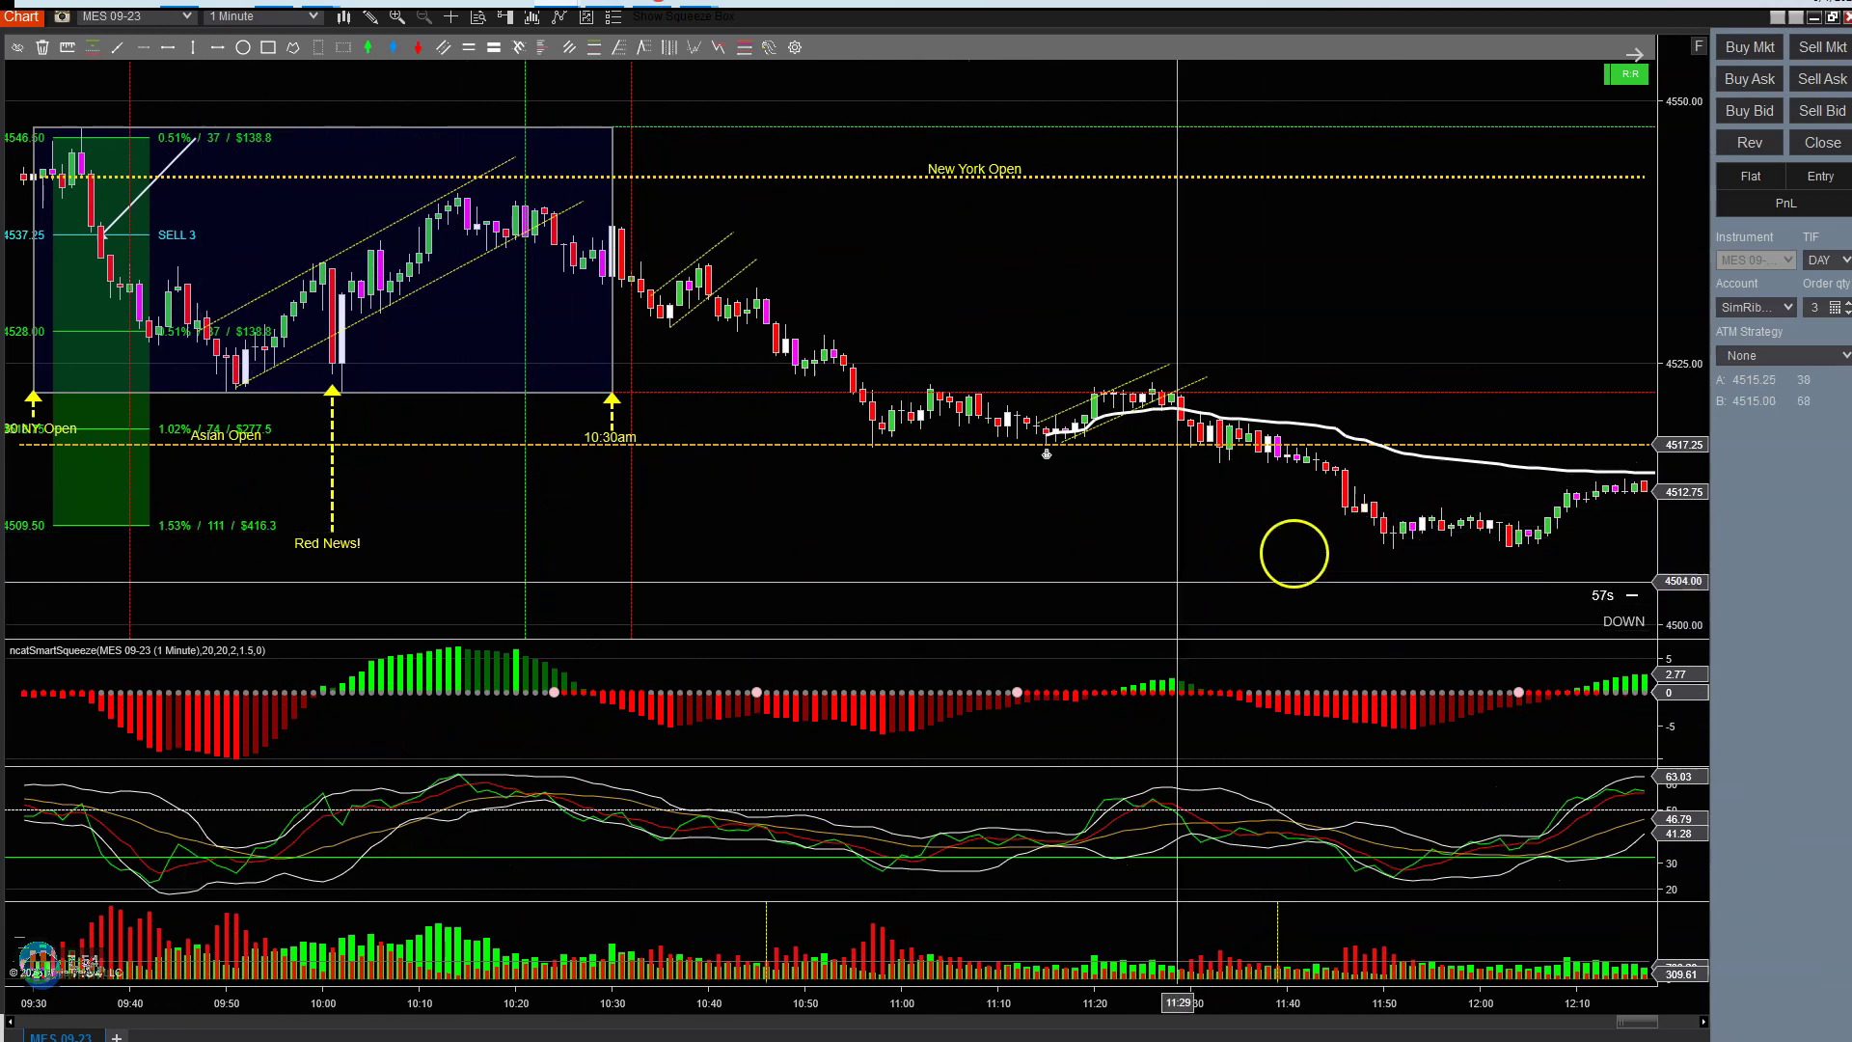
{"action": "left_click_drag", "start_coordinate": [455, 491], "coordinate": [980, 563]}
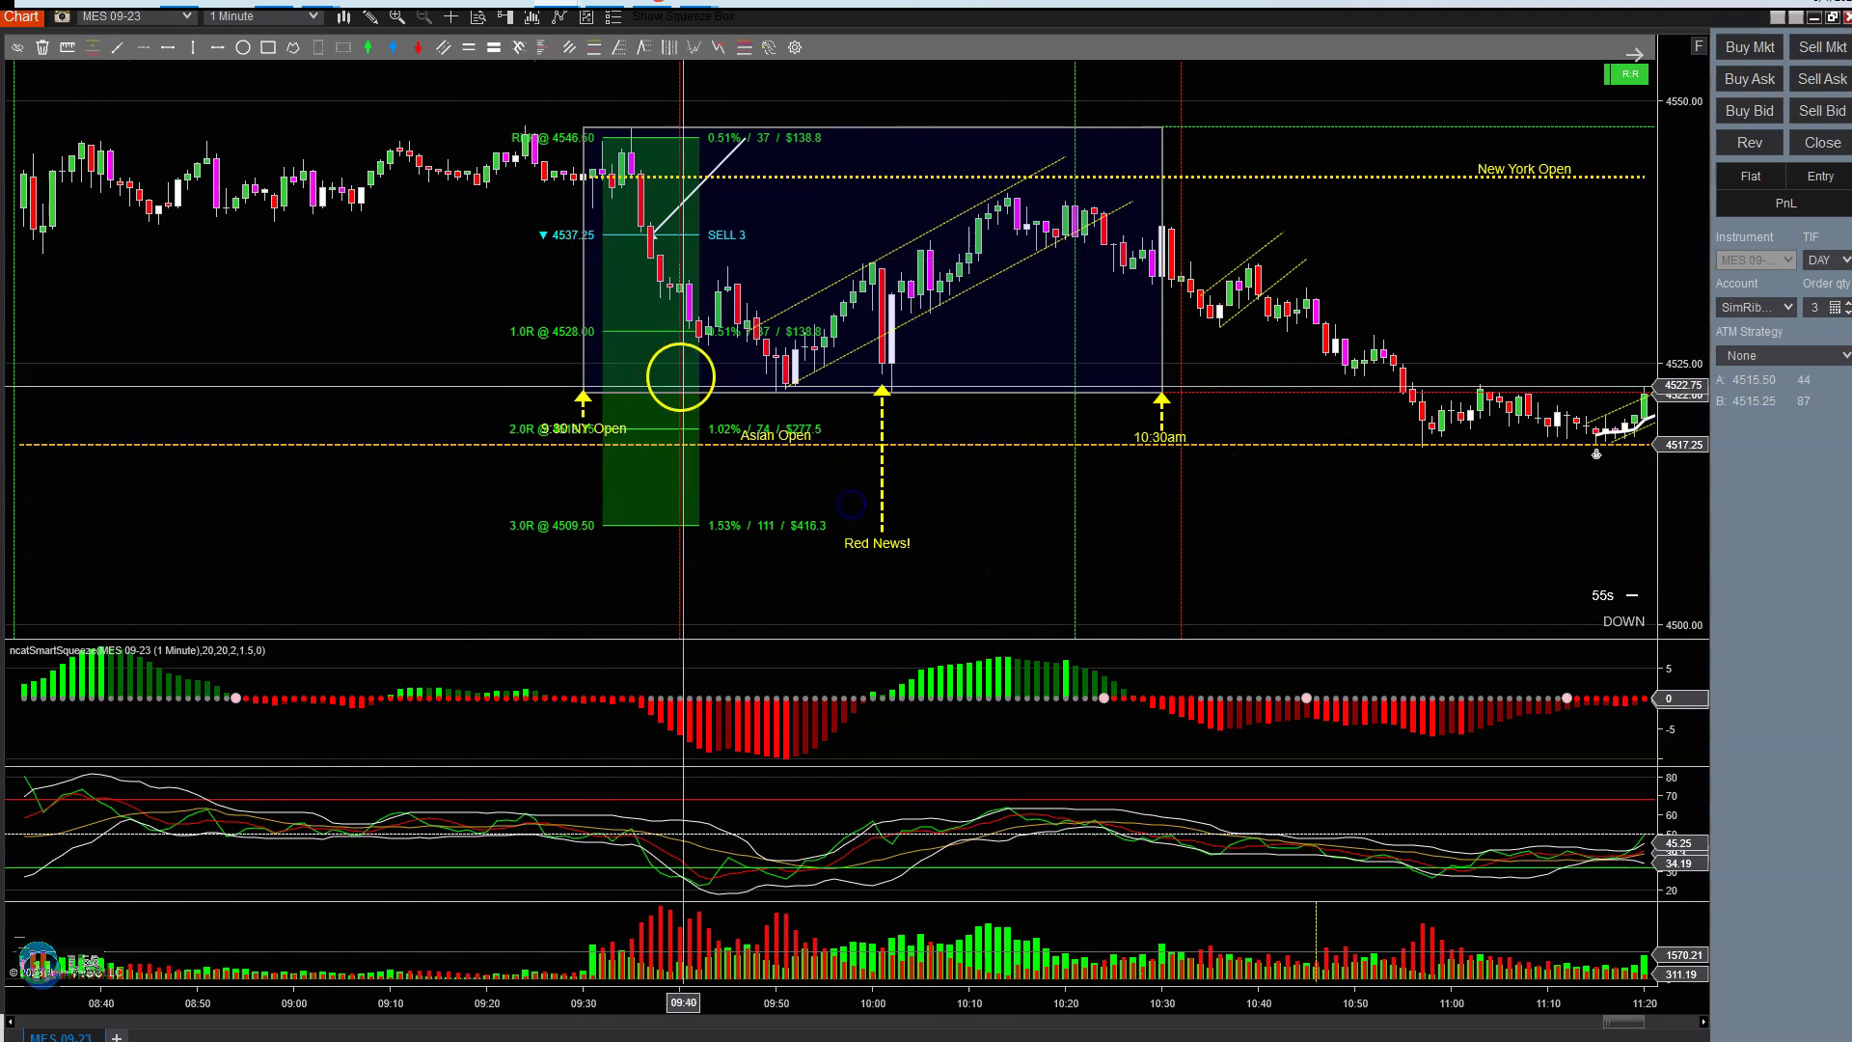
{"action": "right_click", "coordinate": [720, 151]}
{"action": "left_click", "coordinate": [763, 204]}
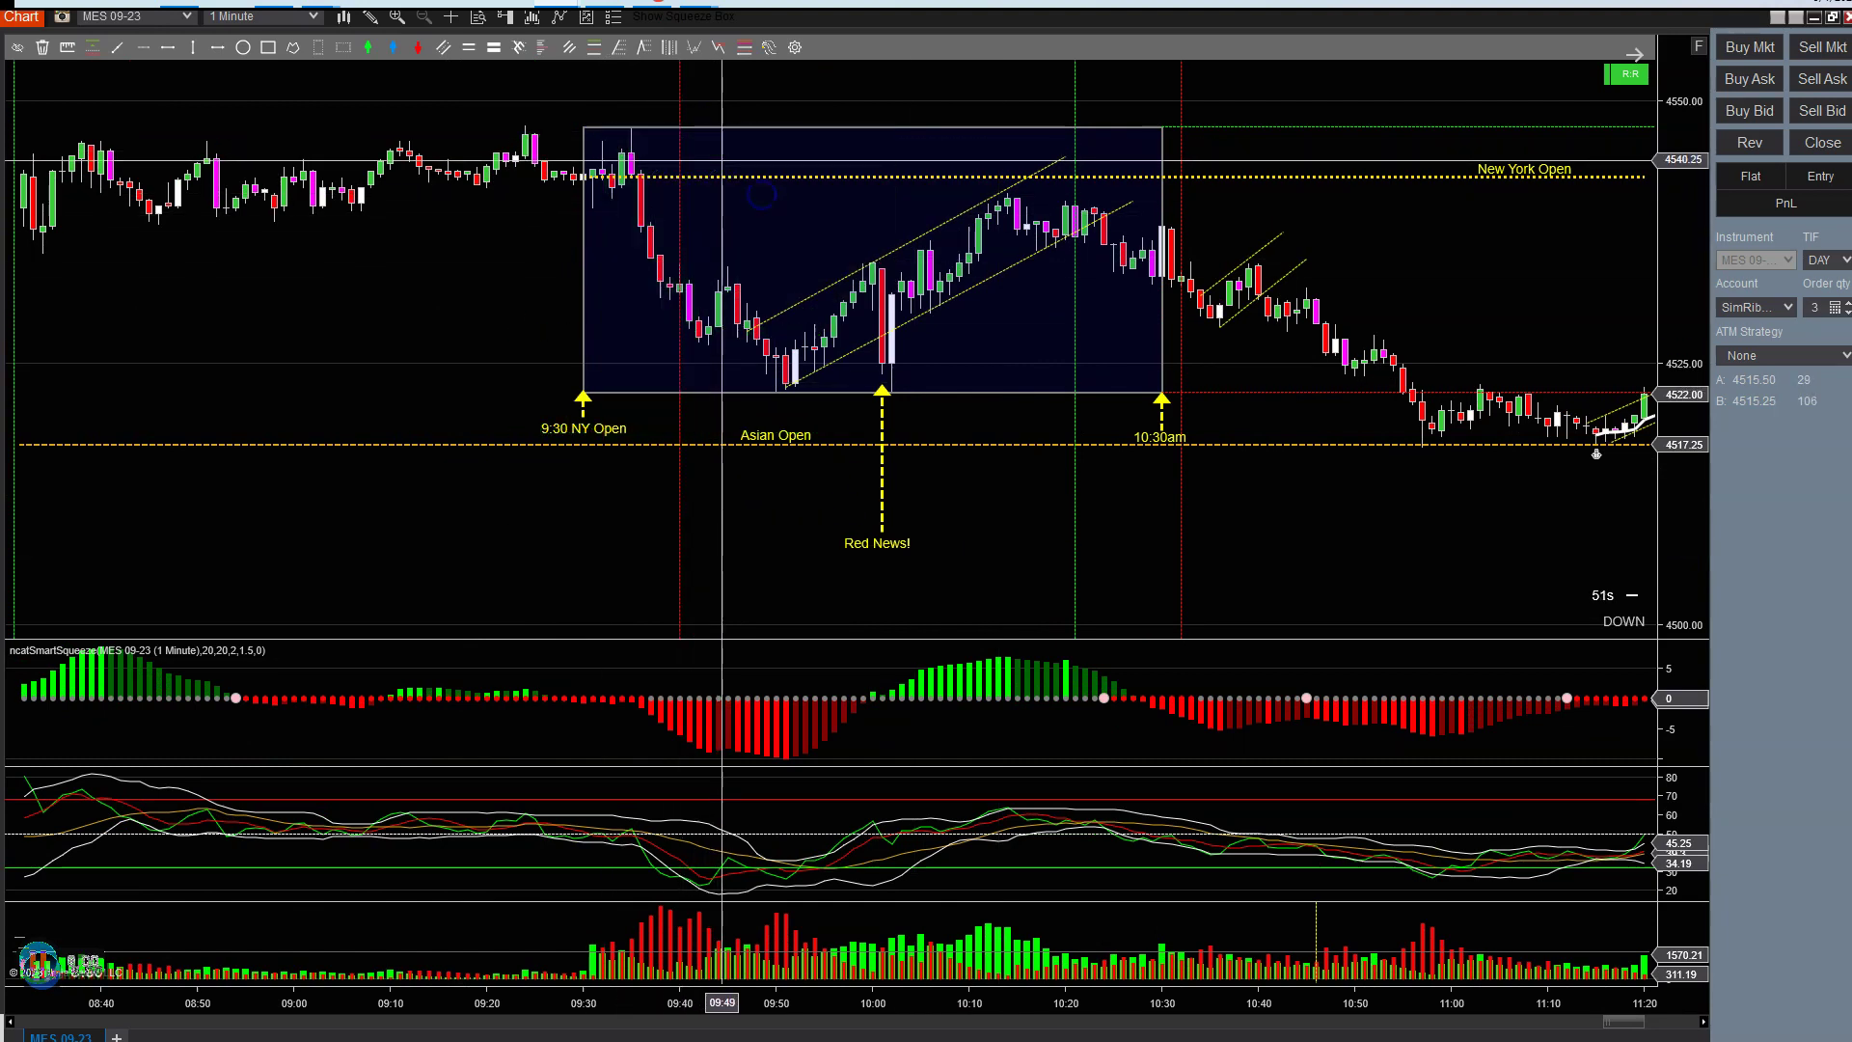
{"action": "left_click_drag", "start_coordinate": [518, 271], "coordinate": [302, 302]}
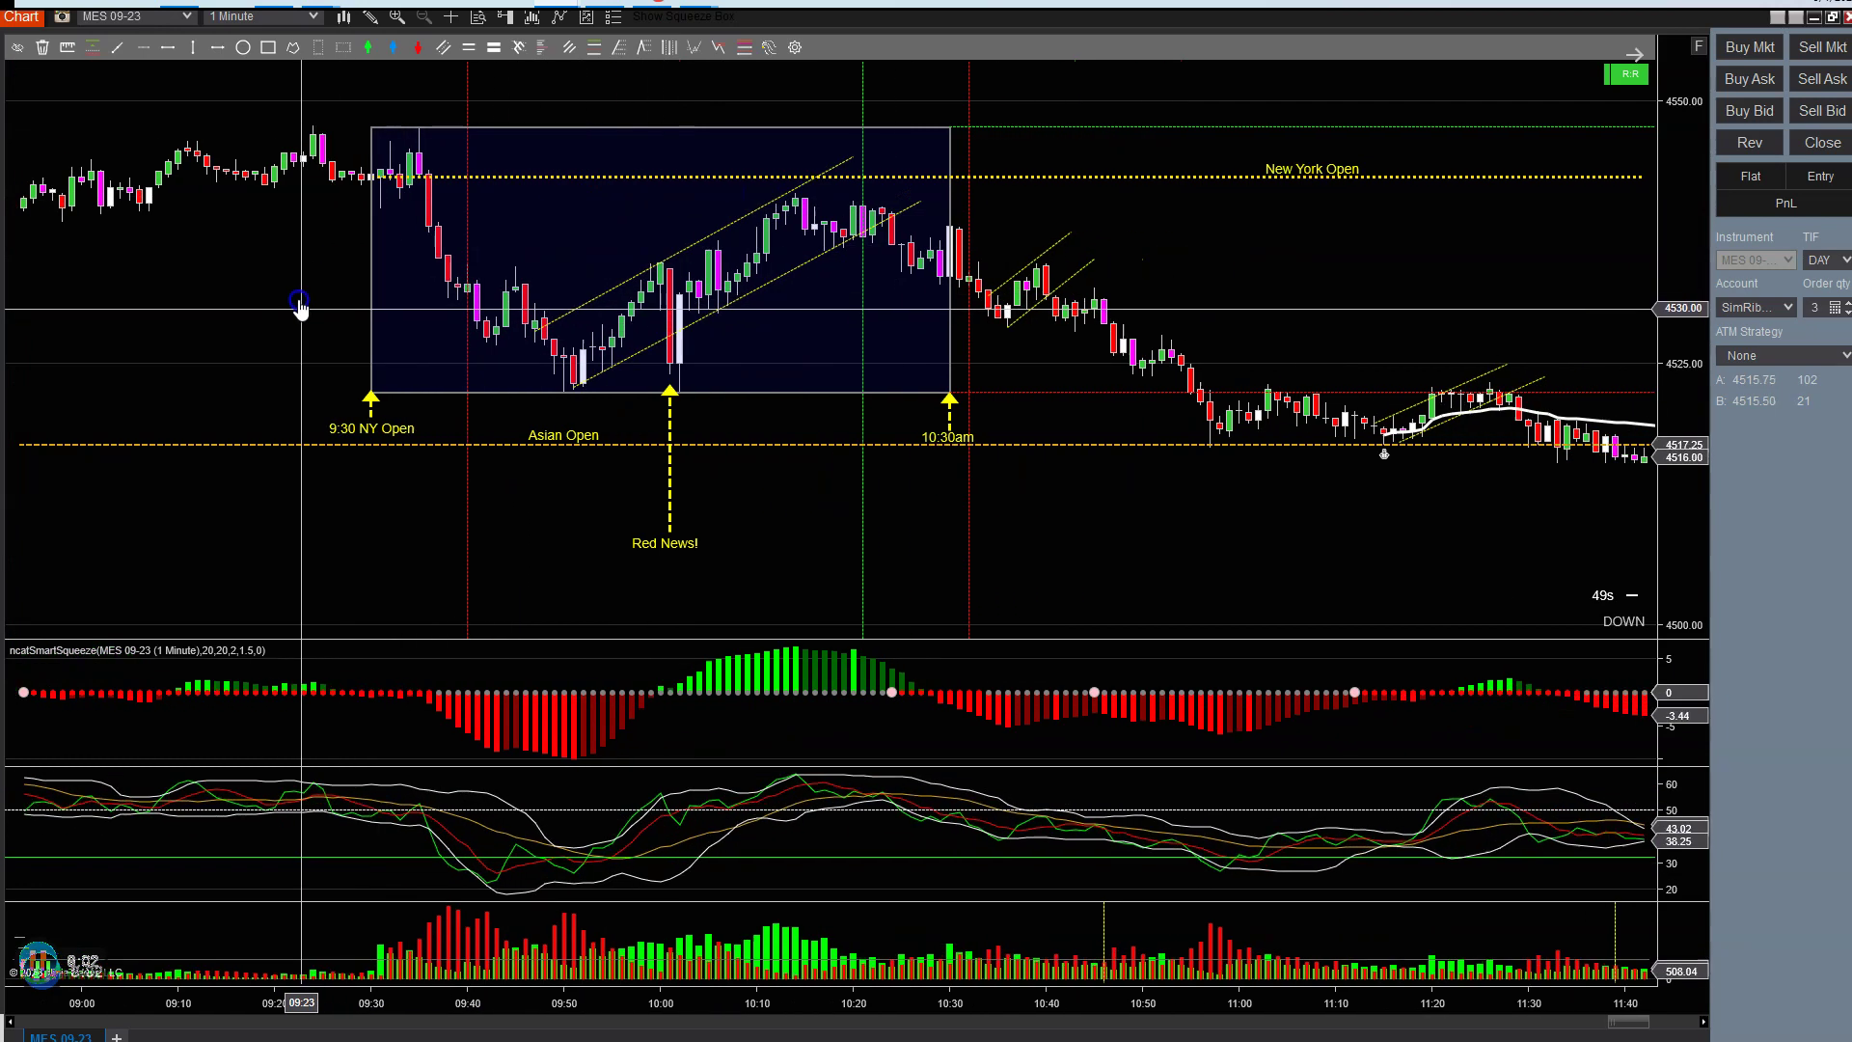
Examine the price action around the 10:00 red-news candle and the decline following the 10:30 range close
{"action": "left_click", "coordinate": [575, 231]}
{"action": "mouse_move", "coordinate": [577, 231]}
{"action": "left_mouse_down"}
{"action": "mouse_move", "coordinate": [525, 327]}
{"action": "mouse_move", "coordinate": [537, 314]}
{"action": "mouse_move", "coordinate": [569, 381]}
{"action": "mouse_move", "coordinate": [582, 318]}
{"action": "mouse_move", "coordinate": [572, 392]}
{"action": "mouse_move", "coordinate": [776, 301]}
{"action": "mouse_move", "coordinate": [594, 391]}
{"action": "mouse_move", "coordinate": [588, 353]}
{"action": "mouse_move", "coordinate": [673, 378]}
{"action": "mouse_move", "coordinate": [550, 364]}
{"action": "mouse_move", "coordinate": [624, 331]}
{"action": "mouse_move", "coordinate": [535, 289]}
{"action": "mouse_move", "coordinate": [570, 347]}
{"action": "mouse_move", "coordinate": [709, 275]}
{"action": "left_mouse_up"}
{"action": "mouse_move", "coordinate": [619, 318]}
{"action": "left_mouse_down"}
{"action": "mouse_move", "coordinate": [805, 208]}
{"action": "mouse_move", "coordinate": [661, 298]}
{"action": "mouse_move", "coordinate": [695, 310]}
{"action": "mouse_move", "coordinate": [675, 328]}
{"action": "left_mouse_up"}
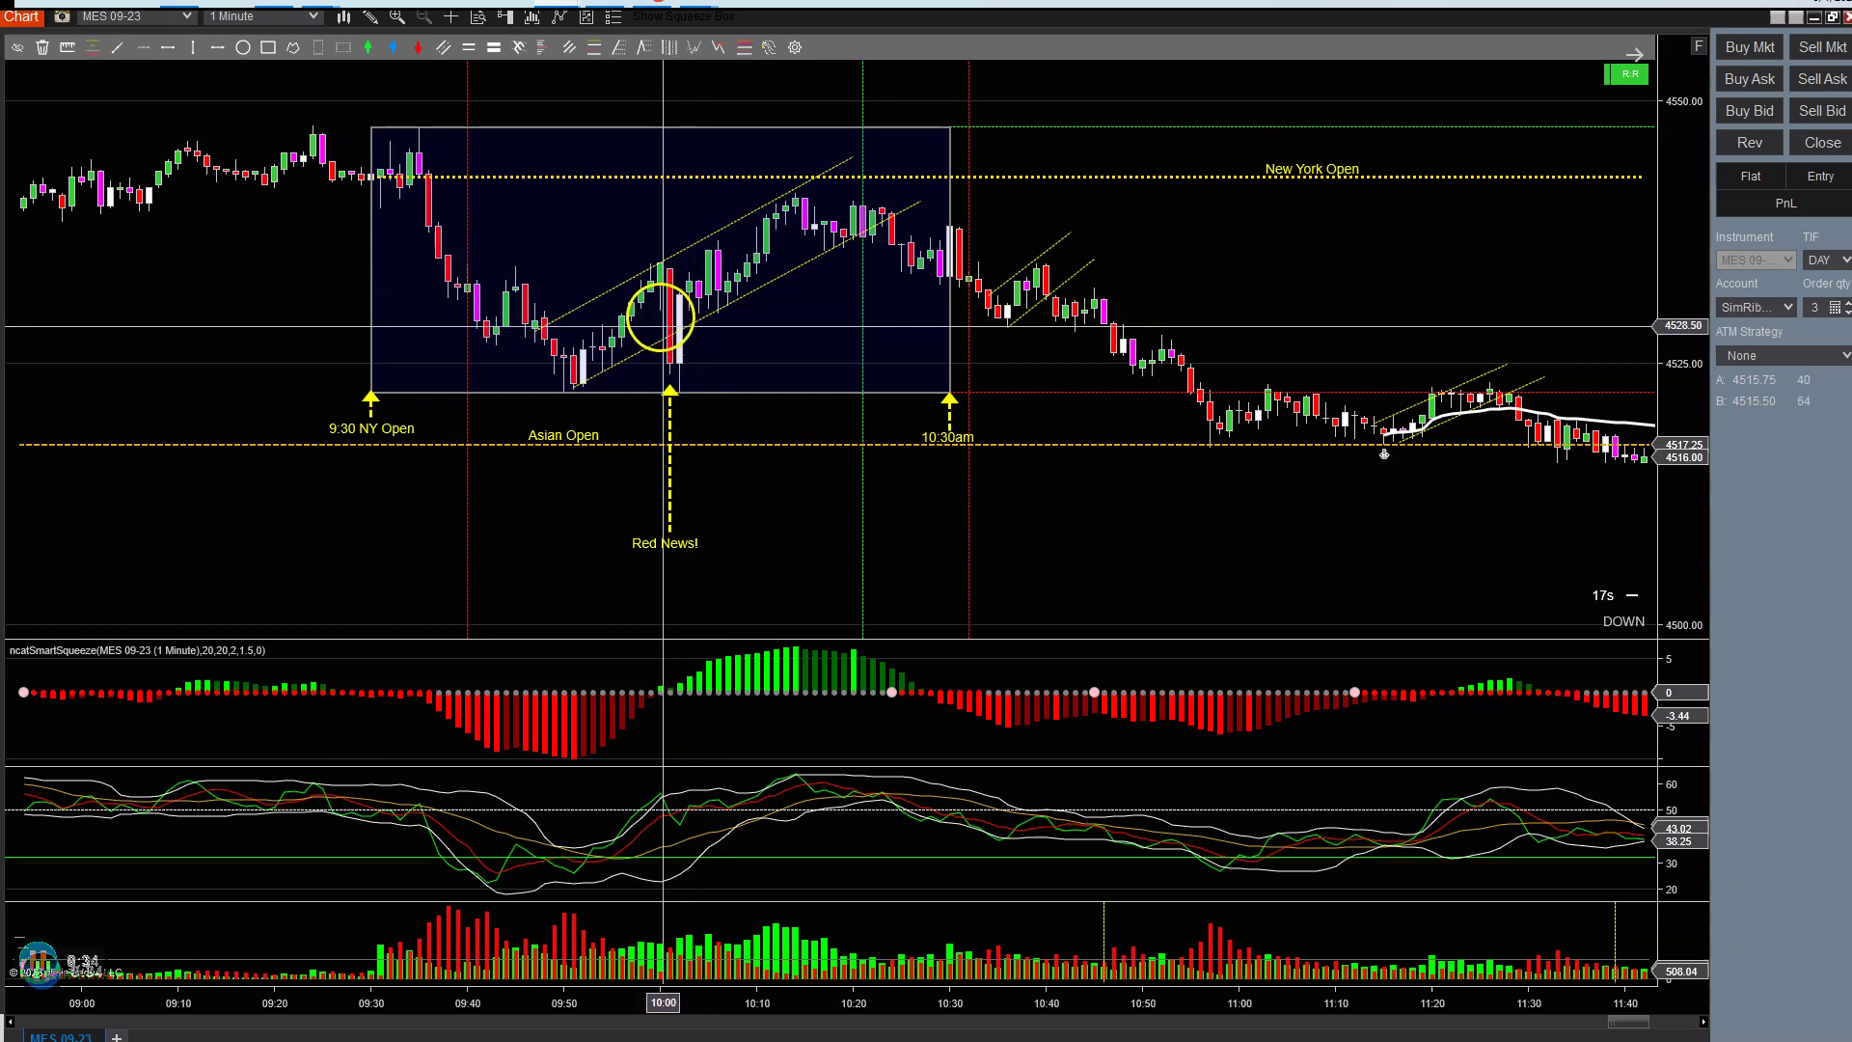
{"action": "mouse_move", "coordinate": [664, 399]}
{"action": "left_mouse_down"}
{"action": "mouse_move", "coordinate": [678, 476]}
{"action": "mouse_move", "coordinate": [675, 311]}
{"action": "mouse_move", "coordinate": [662, 611]}
{"action": "mouse_move", "coordinate": [703, 682]}
{"action": "mouse_move", "coordinate": [673, 673]}
{"action": "mouse_move", "coordinate": [689, 673]}
{"action": "mouse_move", "coordinate": [674, 855]}
{"action": "mouse_move", "coordinate": [662, 821]}
{"action": "mouse_move", "coordinate": [652, 900]}
{"action": "mouse_move", "coordinate": [703, 384]}
{"action": "mouse_move", "coordinate": [769, 215]}
{"action": "mouse_move", "coordinate": [803, 196]}
{"action": "mouse_move", "coordinate": [1348, 174]}
{"action": "mouse_move", "coordinate": [369, 171]}
{"action": "mouse_move", "coordinate": [749, 193]}
{"action": "mouse_move", "coordinate": [702, 227]}
{"action": "mouse_move", "coordinate": [732, 204]}
{"action": "left_mouse_up"}
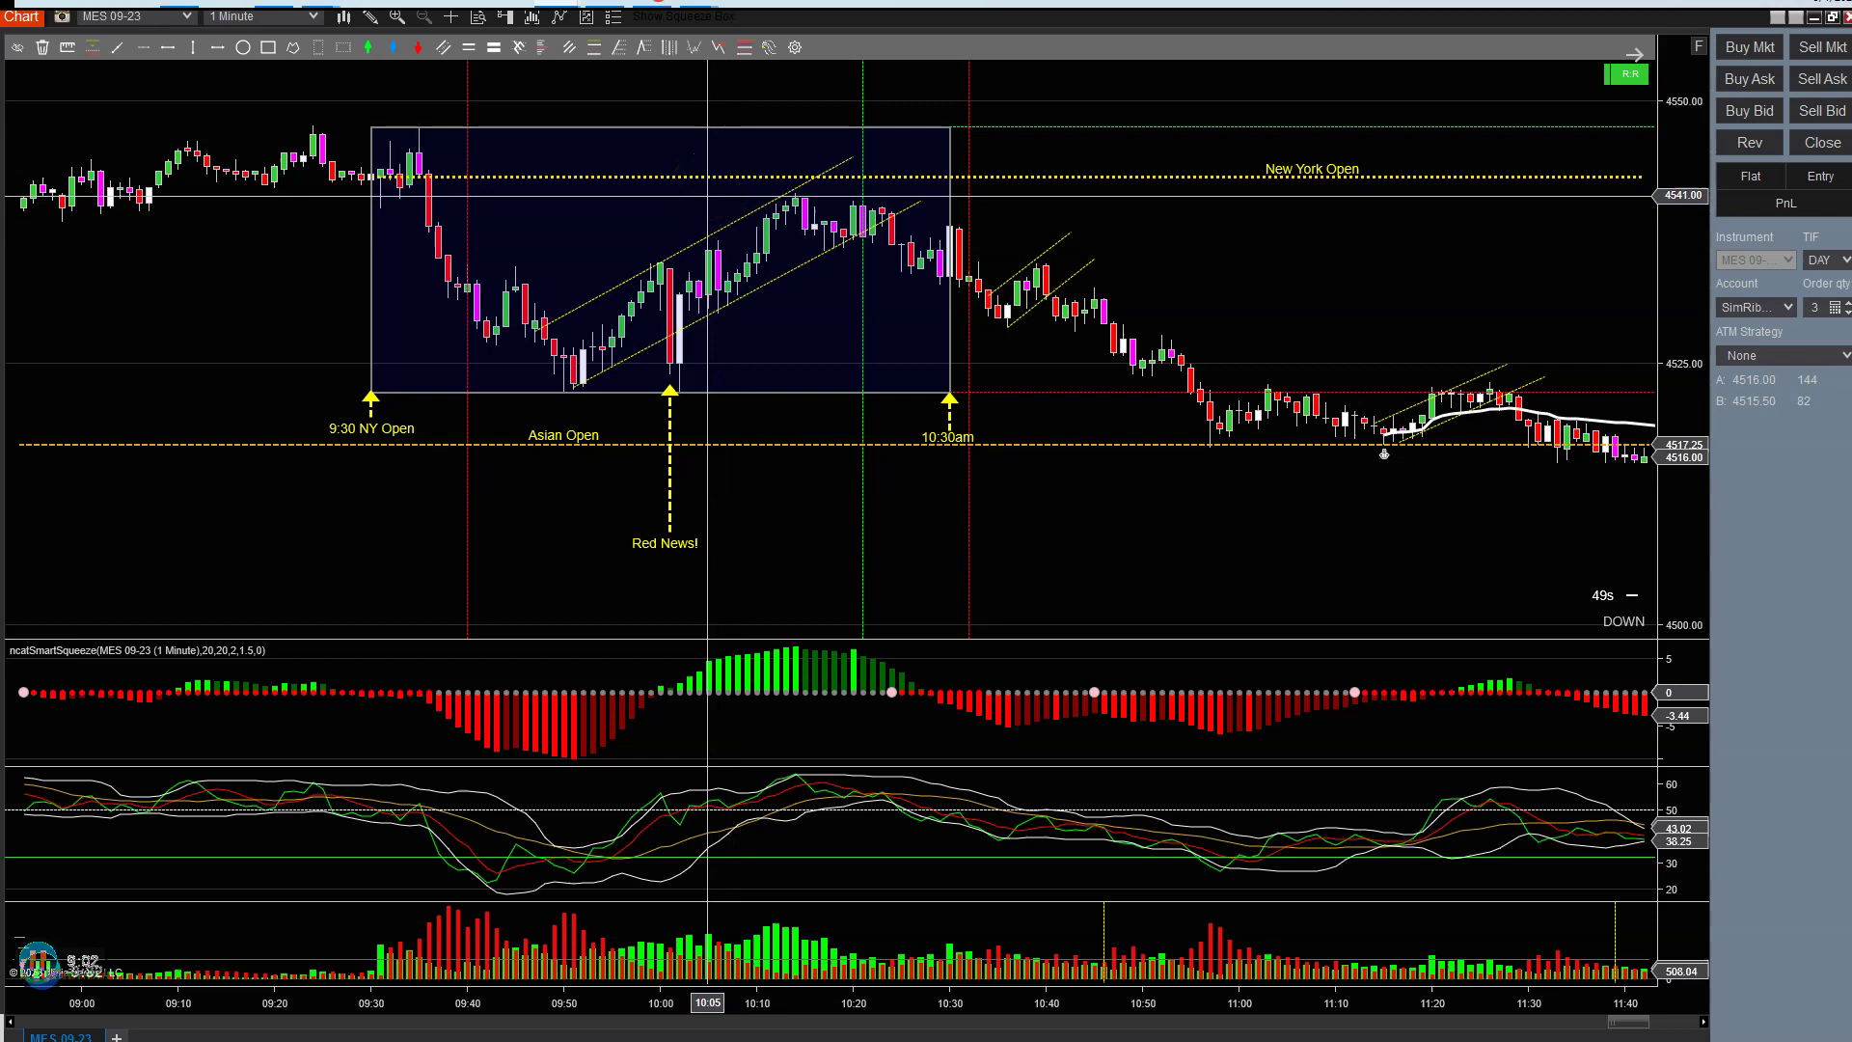
{"action": "mouse_move", "coordinate": [738, 221]}
{"action": "left_mouse_down"}
{"action": "mouse_move", "coordinate": [807, 292]}
{"action": "mouse_move", "coordinate": [839, 240]}
{"action": "mouse_move", "coordinate": [814, 280]}
{"action": "mouse_move", "coordinate": [749, 240]}
{"action": "mouse_move", "coordinate": [851, 229]}
{"action": "mouse_move", "coordinate": [842, 215]}
{"action": "mouse_move", "coordinate": [802, 206]}
{"action": "mouse_move", "coordinate": [735, 265]}
{"action": "mouse_move", "coordinate": [794, 198]}
{"action": "mouse_move", "coordinate": [810, 223]}
{"action": "mouse_move", "coordinate": [719, 257]}
{"action": "mouse_move", "coordinate": [835, 177]}
{"action": "mouse_move", "coordinate": [853, 121]}
{"action": "mouse_move", "coordinate": [818, 201]}
{"action": "mouse_move", "coordinate": [893, 190]}
{"action": "mouse_move", "coordinate": [1314, 269]}
{"action": "mouse_move", "coordinate": [1233, 278]}
{"action": "left_mouse_up"}
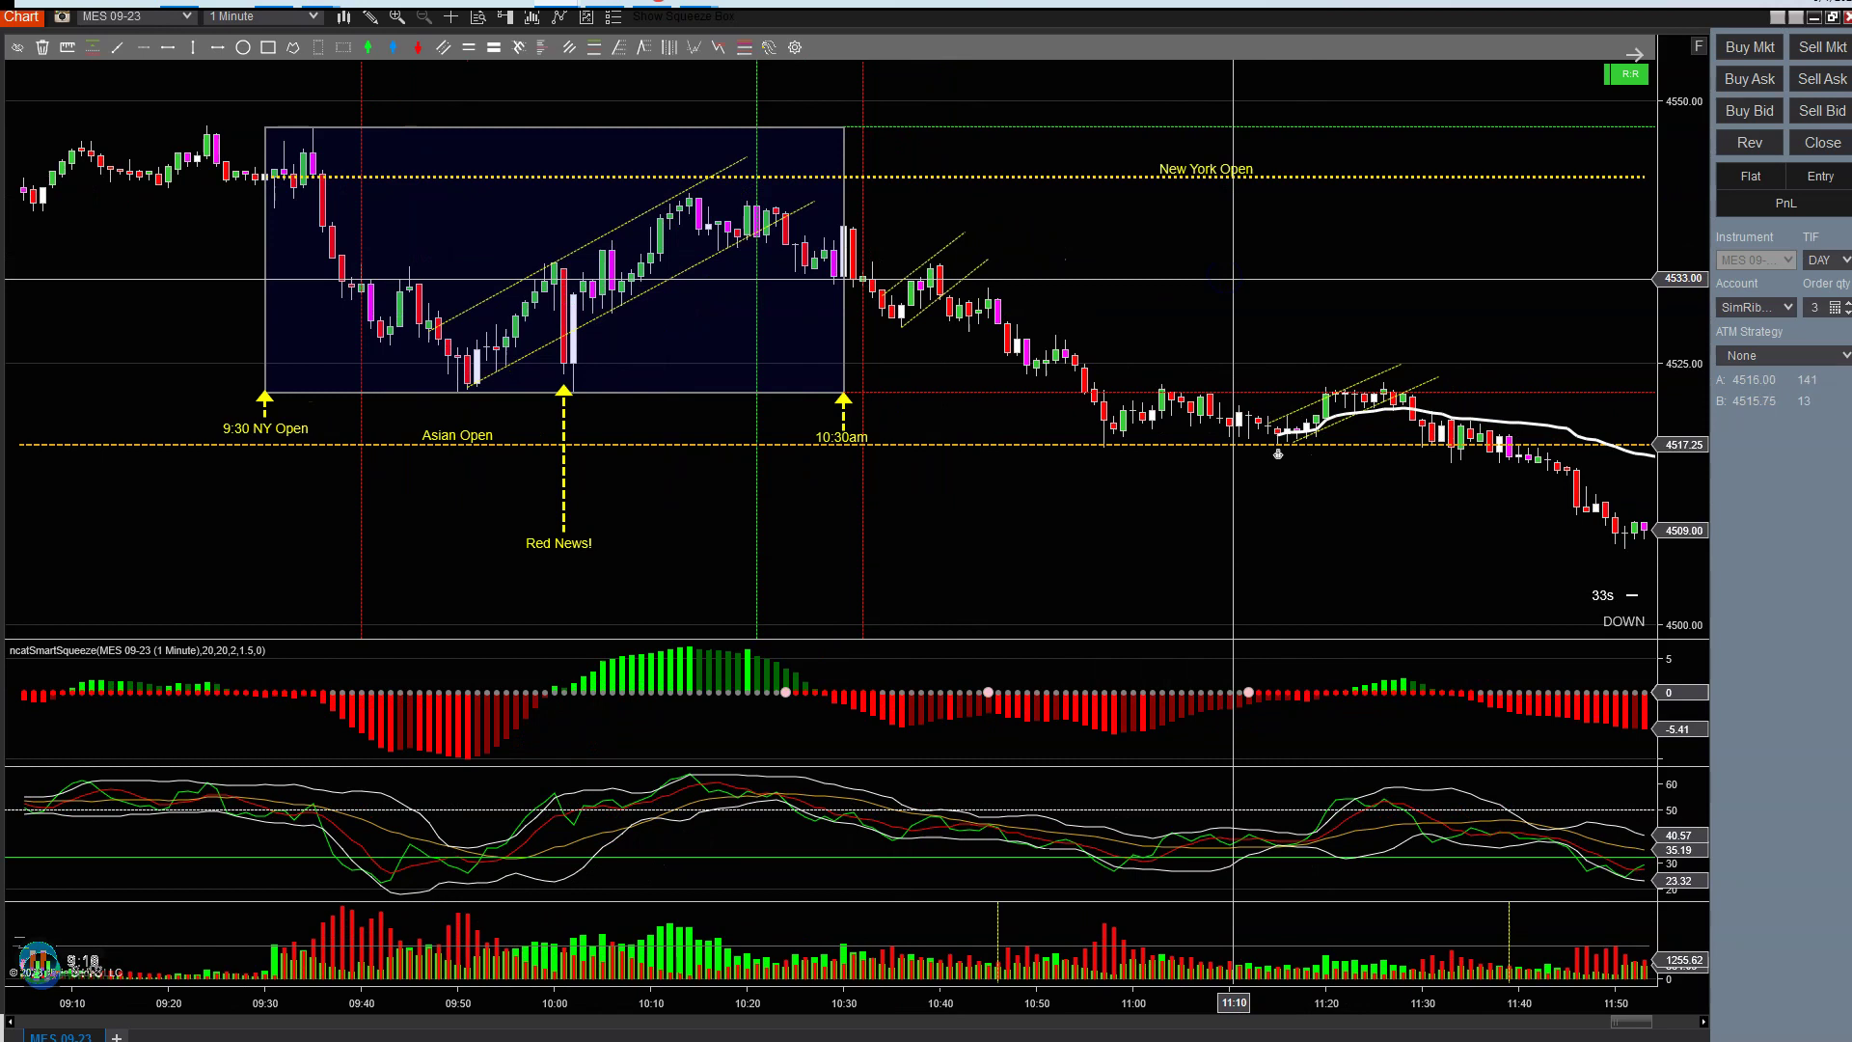
{"action": "left_click_drag", "start_coordinate": [1233, 278], "coordinate": [1157, 230]}
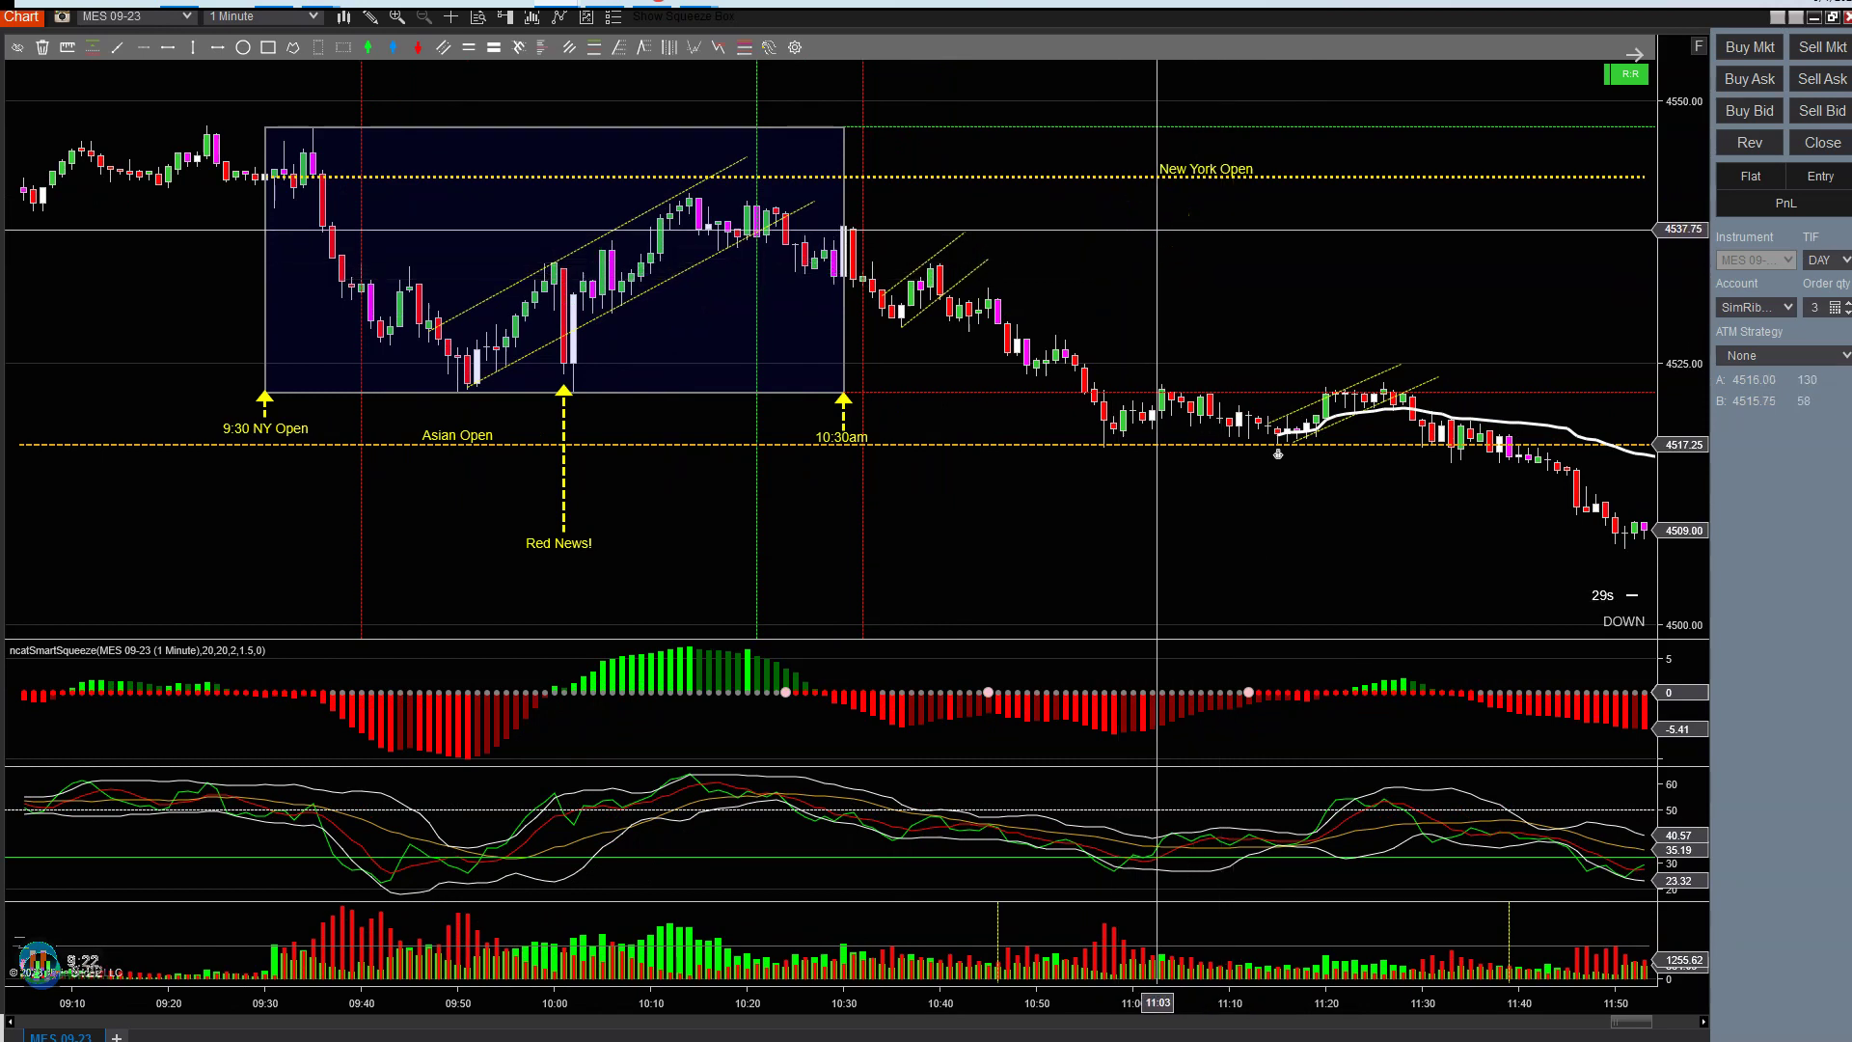
{"action": "mouse_move", "coordinate": [1160, 233]}
{"action": "left_mouse_down"}
{"action": "mouse_move", "coordinate": [856, 261]}
{"action": "mouse_move", "coordinate": [737, 218]}
{"action": "mouse_move", "coordinate": [732, 191]}
{"action": "mouse_move", "coordinate": [768, 167]}
{"action": "mouse_move", "coordinate": [744, 187]}
{"action": "mouse_move", "coordinate": [1153, 178]}
{"action": "mouse_move", "coordinate": [748, 220]}
{"action": "mouse_move", "coordinate": [773, 203]}
{"action": "mouse_move", "coordinate": [746, 232]}
{"action": "mouse_move", "coordinate": [688, 198]}
{"action": "mouse_move", "coordinate": [541, 301]}
{"action": "mouse_move", "coordinate": [540, 280]}
{"action": "mouse_move", "coordinate": [641, 205]}
{"action": "mouse_move", "coordinate": [529, 288]}
{"action": "mouse_move", "coordinate": [647, 280]}
{"action": "mouse_move", "coordinate": [785, 227]}
{"action": "mouse_move", "coordinate": [789, 208]}
{"action": "mouse_move", "coordinate": [769, 649]}
{"action": "mouse_move", "coordinate": [777, 678]}
{"action": "mouse_move", "coordinate": [808, 679]}
{"action": "mouse_move", "coordinate": [831, 876]}
{"action": "mouse_move", "coordinate": [853, 884]}
{"action": "mouse_move", "coordinate": [880, 628]}
{"action": "mouse_move", "coordinate": [984, 566]}
{"action": "mouse_move", "coordinate": [983, 537]}
{"action": "mouse_move", "coordinate": [946, 548]}
{"action": "mouse_move", "coordinate": [871, 814]}
{"action": "mouse_move", "coordinate": [881, 859]}
{"action": "mouse_move", "coordinate": [840, 953]}
{"action": "mouse_move", "coordinate": [1231, 566]}
{"action": "mouse_move", "coordinate": [1585, 132]}
{"action": "left_mouse_up"}
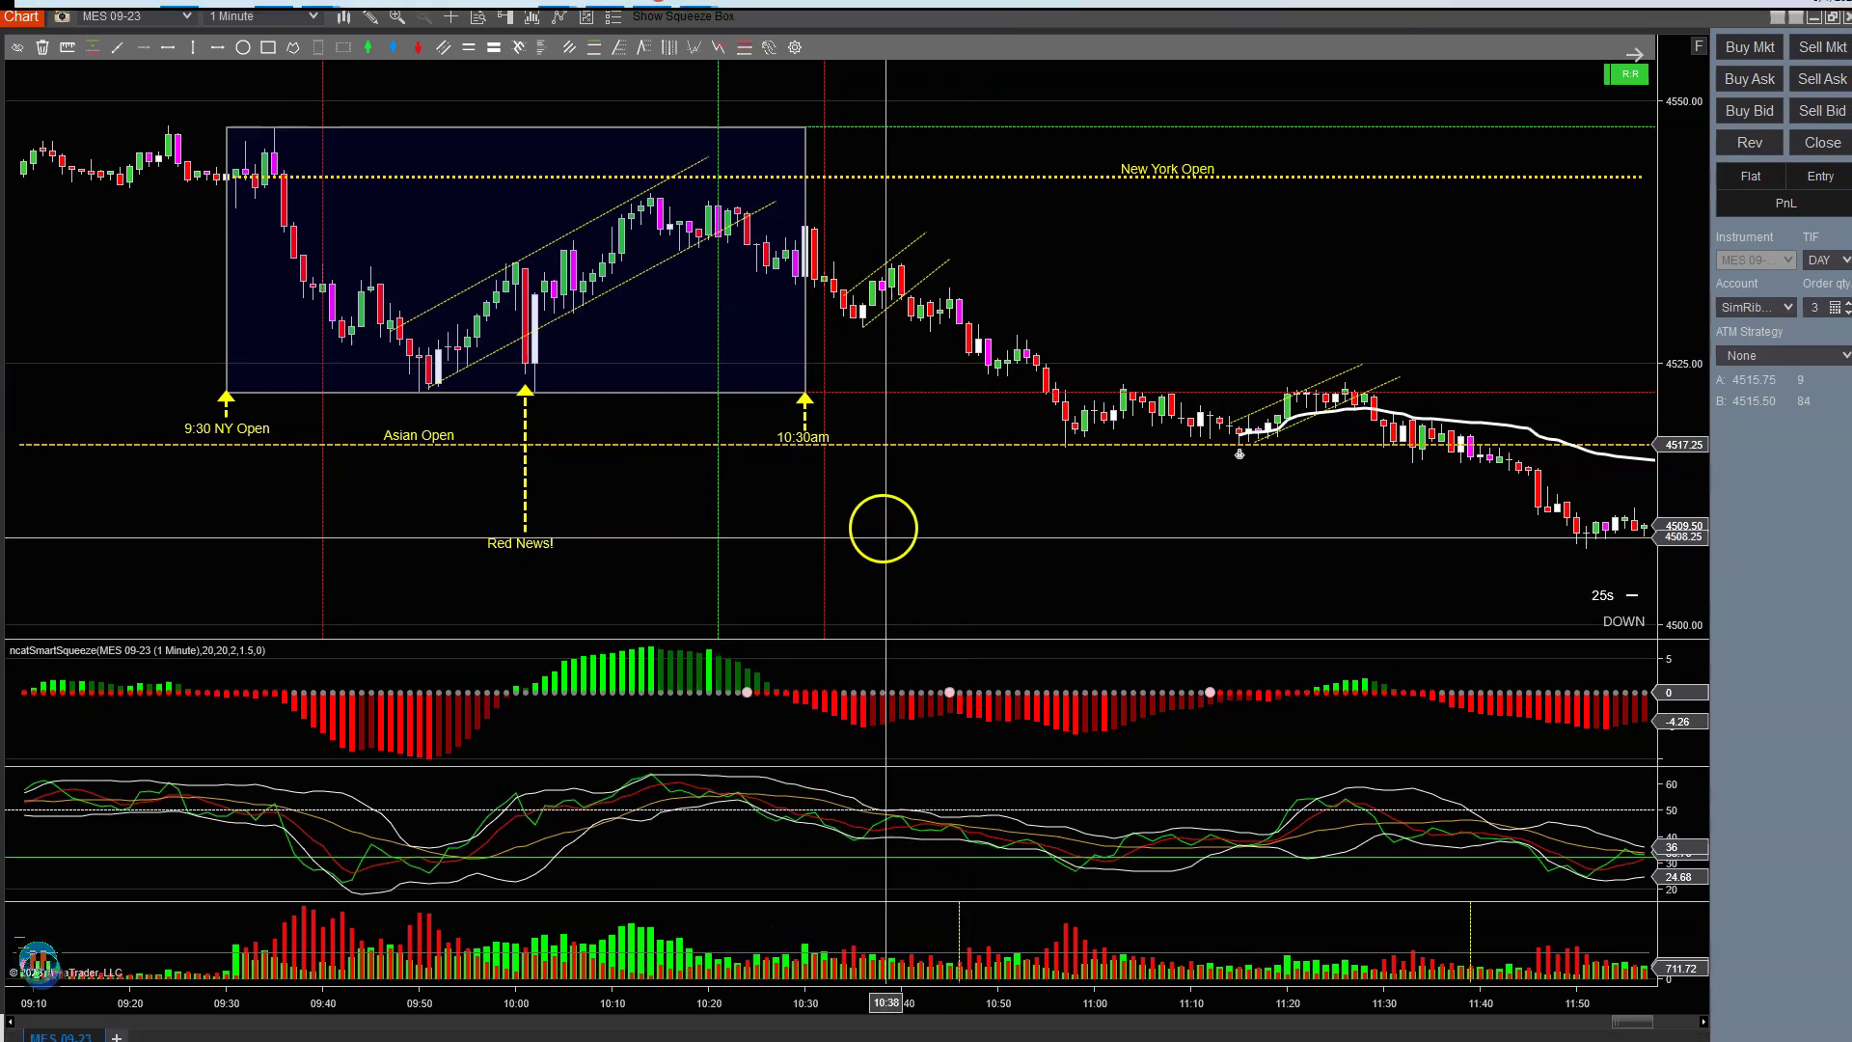
{"action": "scroll", "coordinate": [881, 535], "scroll_direction": "down", "scroll_amount": 3}
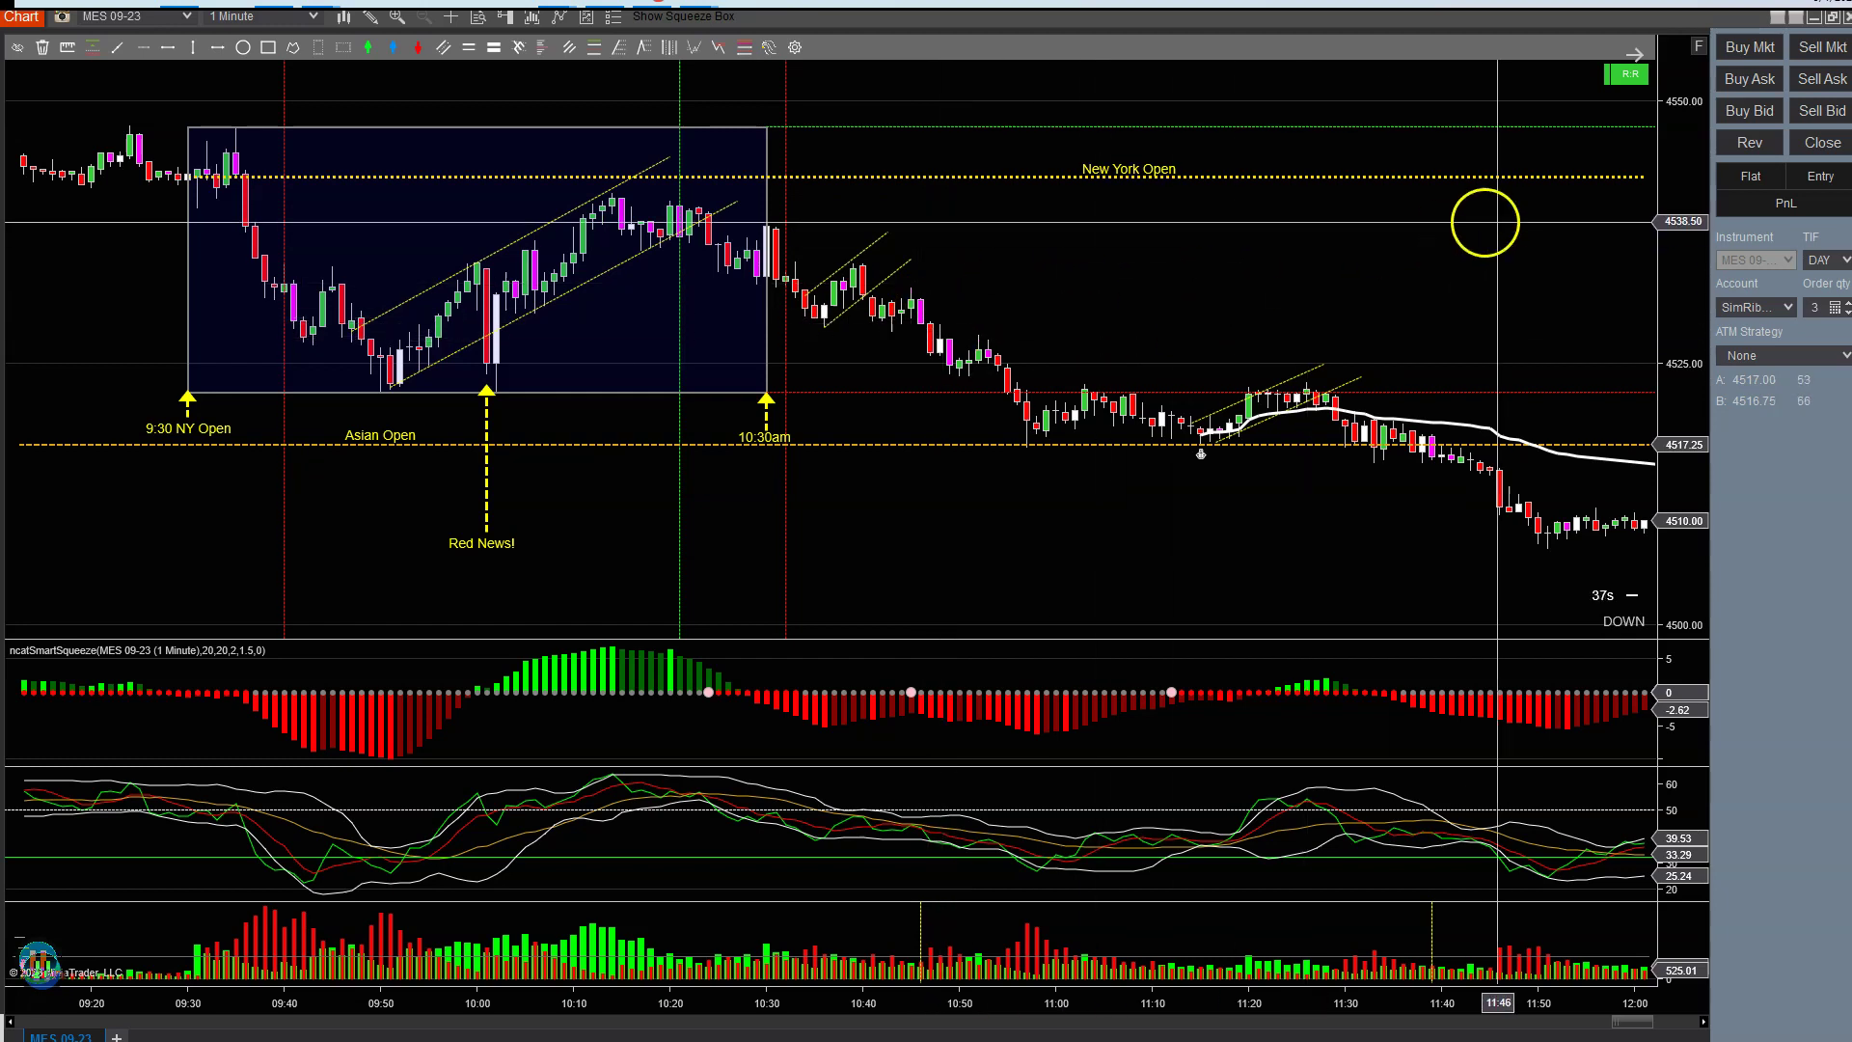
Draw a risk-reward projection for a 3-contract short entered at 4525.50 near 10:49 with its stop at 4533.00
{"action": "left_click", "coordinate": [1629, 77]}
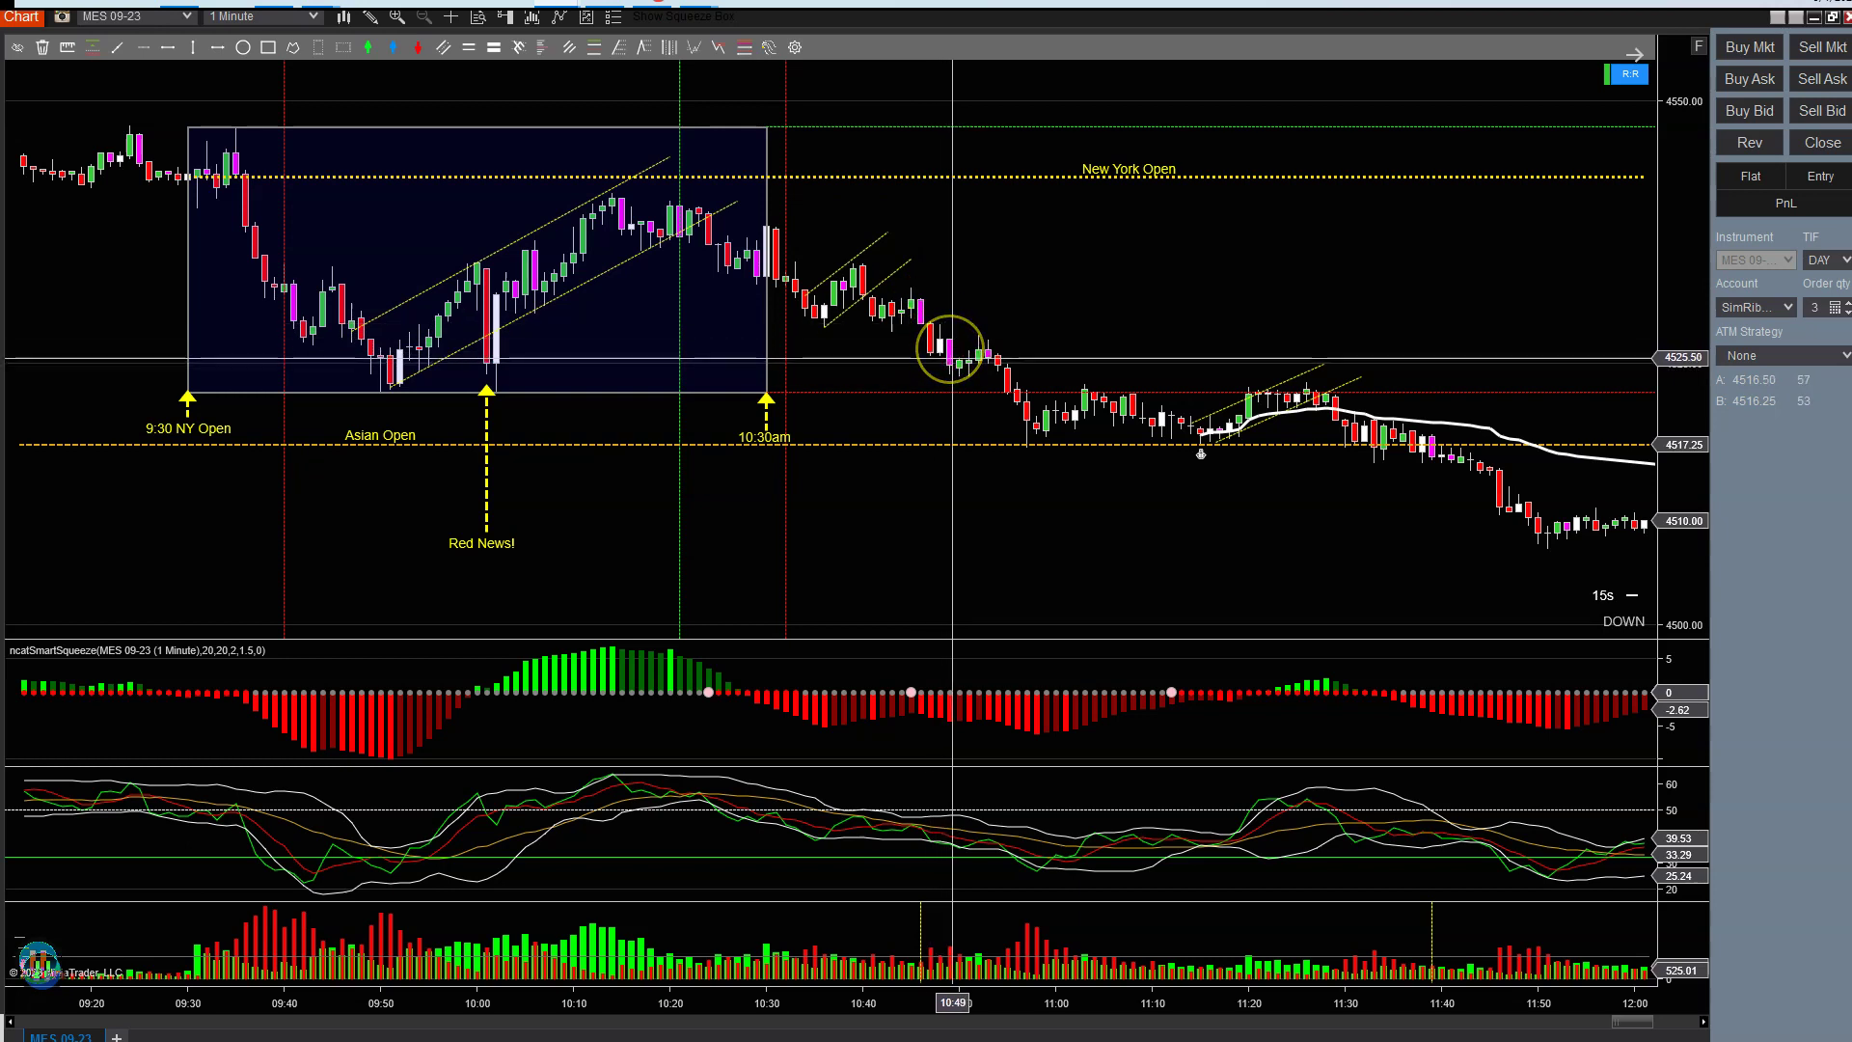
{"action": "mouse_move", "coordinate": [952, 356]}
{"action": "left_mouse_down"}
{"action": "mouse_move", "coordinate": [954, 323]}
{"action": "mouse_move", "coordinate": [1030, 270]}
{"action": "left_mouse_up"}
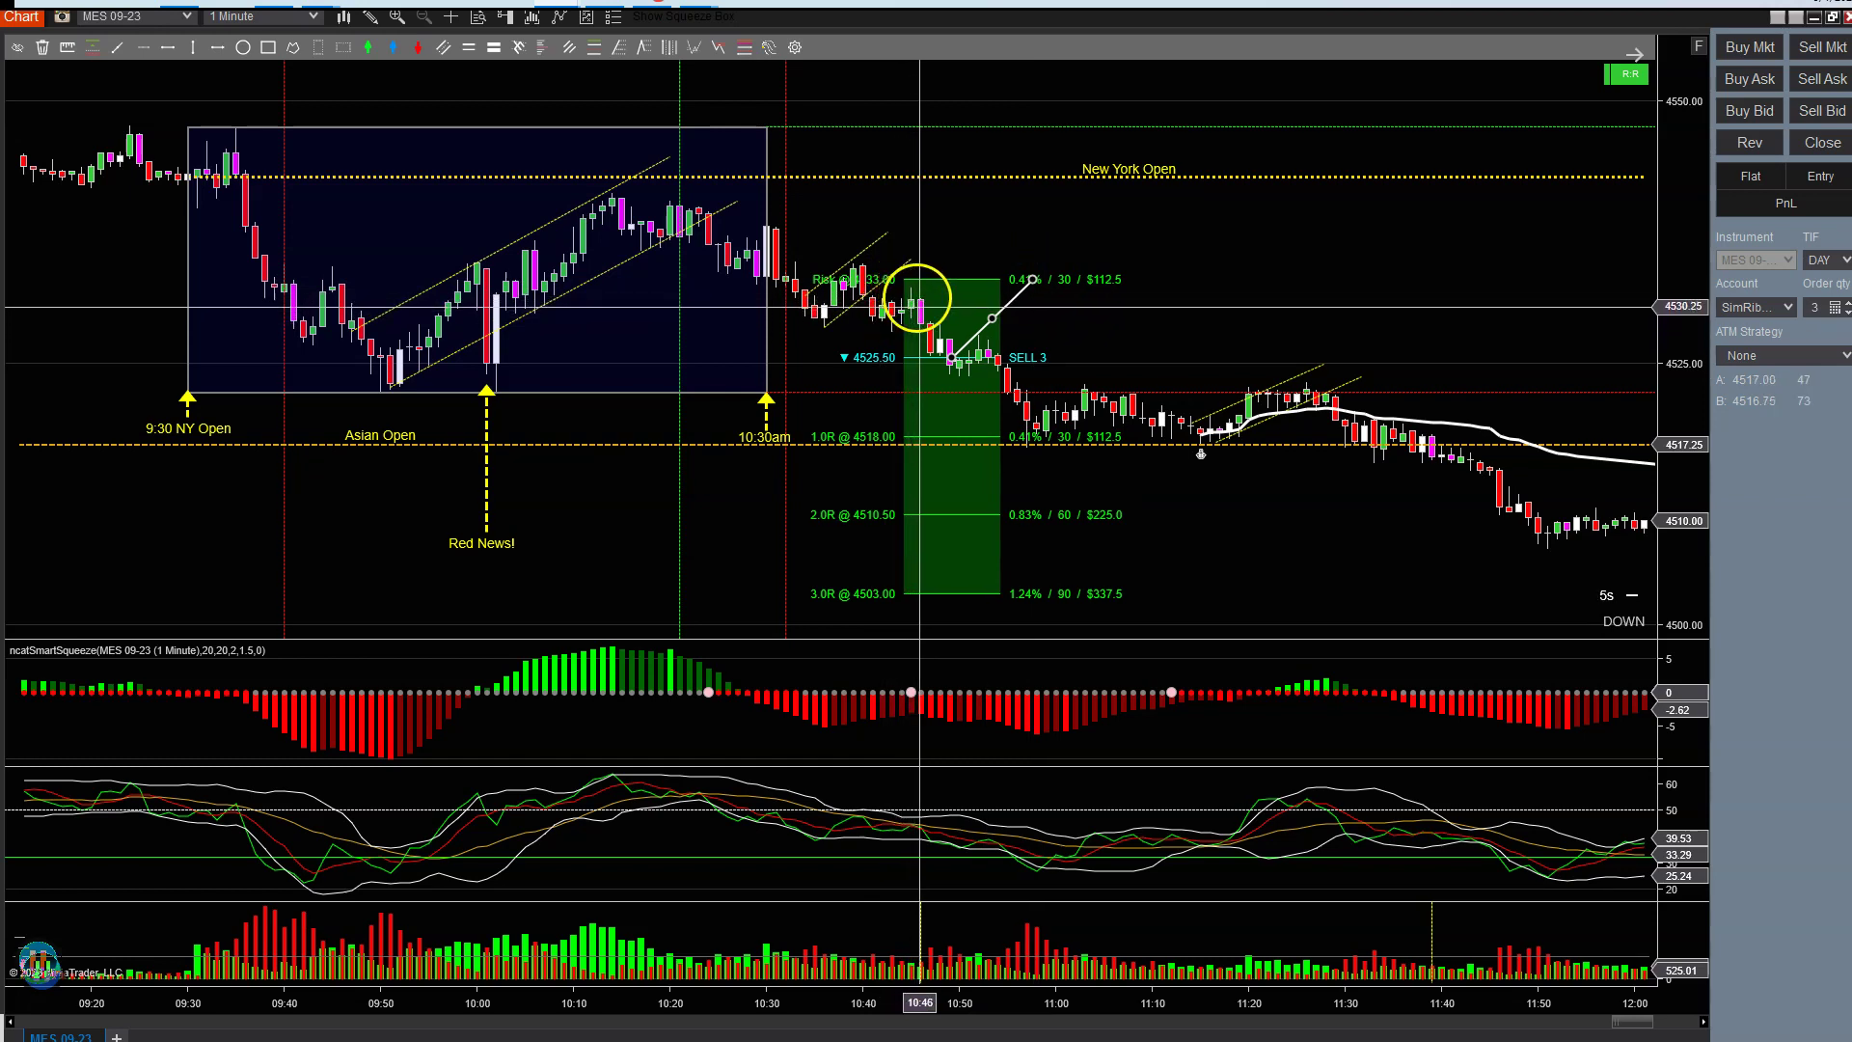
{"action": "left_click", "coordinate": [1153, 372]}
Examine how price moves after the 4525.50 short entry relative to the projection's stop and reward targets
{"action": "left_click_drag", "start_coordinate": [1306, 529], "coordinate": [733, 463]}
{"action": "left_click_drag", "start_coordinate": [1042, 282], "coordinate": [719, 294]}
{"action": "left_click_drag", "start_coordinate": [913, 309], "coordinate": [323, 193]}
{"action": "mouse_move", "coordinate": [1165, 331]}
{"action": "left_mouse_down"}
{"action": "mouse_move", "coordinate": [1086, 302]}
{"action": "mouse_move", "coordinate": [773, 280]}
{"action": "mouse_move", "coordinate": [864, 277]}
{"action": "mouse_move", "coordinate": [1428, 369]}
{"action": "left_mouse_up"}
{"action": "mouse_move", "coordinate": [348, 215]}
{"action": "left_mouse_down"}
{"action": "mouse_move", "coordinate": [1248, 347]}
{"action": "mouse_move", "coordinate": [1116, 355]}
{"action": "mouse_move", "coordinate": [940, 280]}
{"action": "left_mouse_up"}
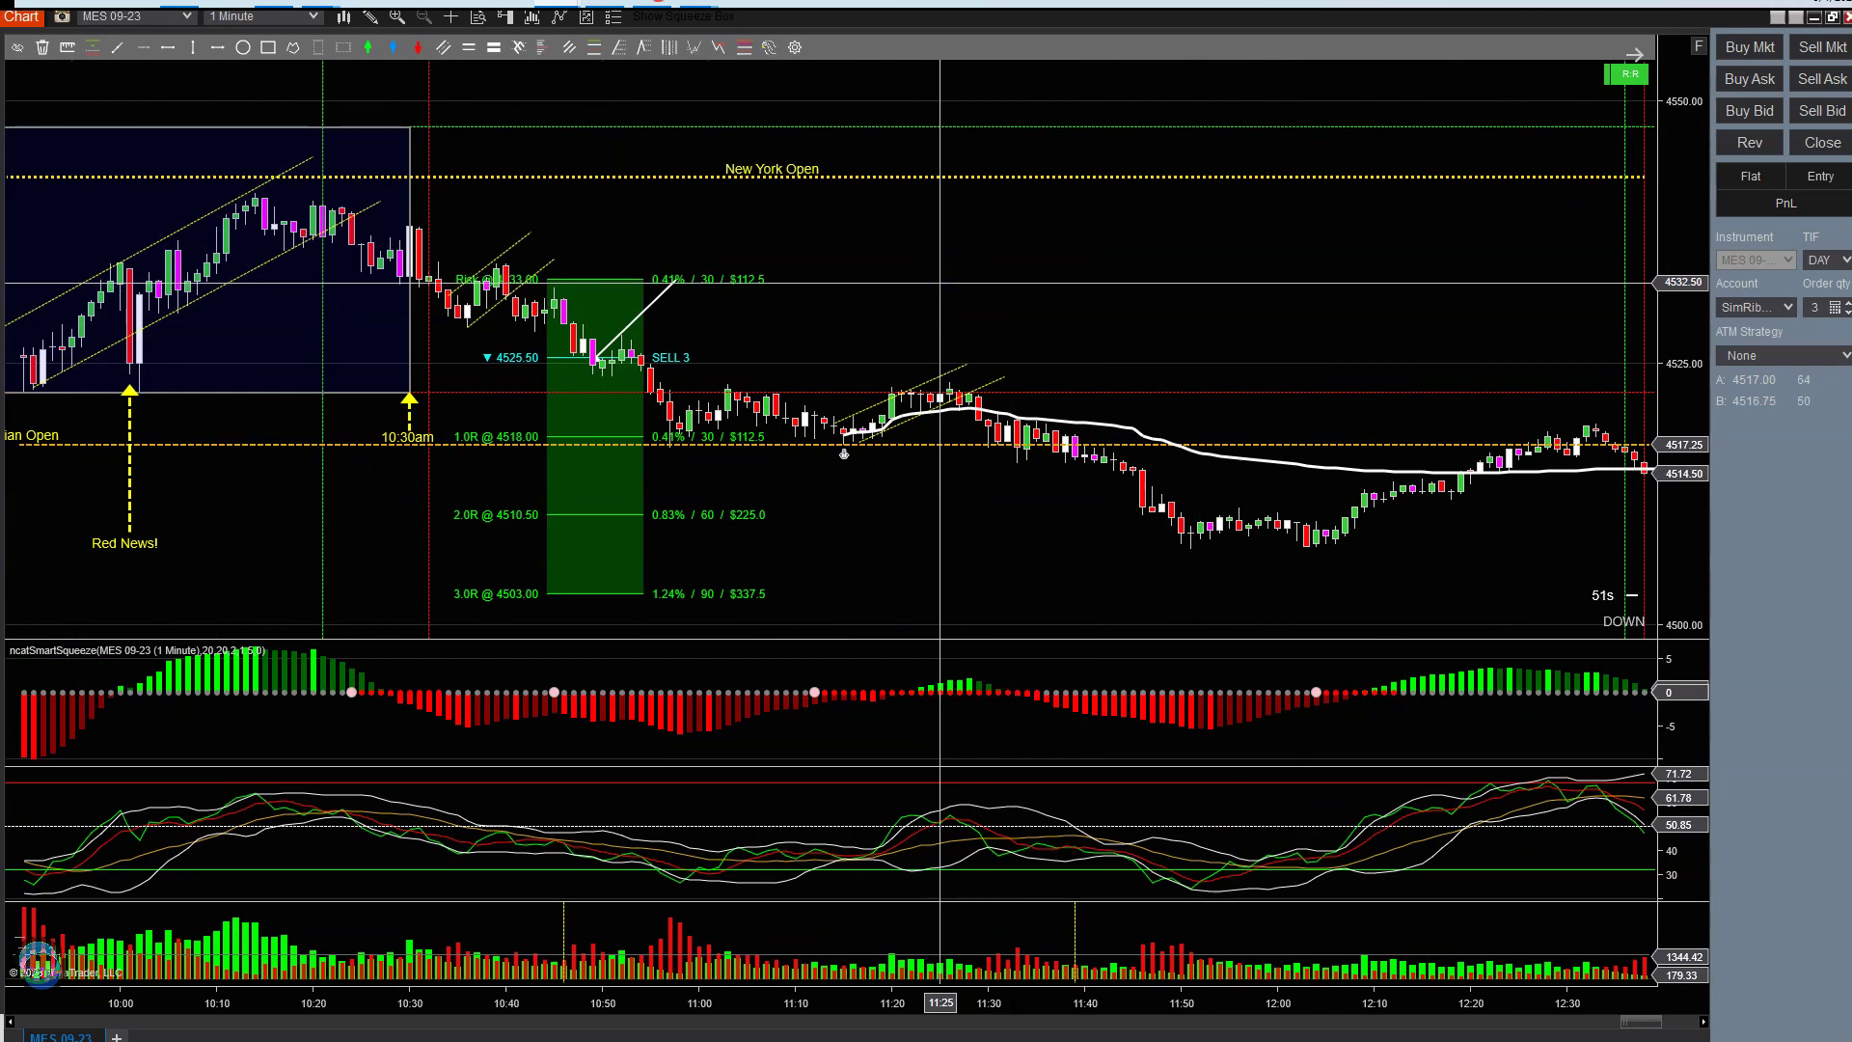
{"action": "mouse_move", "coordinate": [940, 281]}
{"action": "left_mouse_down"}
{"action": "mouse_move", "coordinate": [938, 261]}
{"action": "mouse_move", "coordinate": [864, 525]}
{"action": "mouse_move", "coordinate": [912, 551]}
{"action": "mouse_move", "coordinate": [1057, 537]}
{"action": "left_mouse_up"}
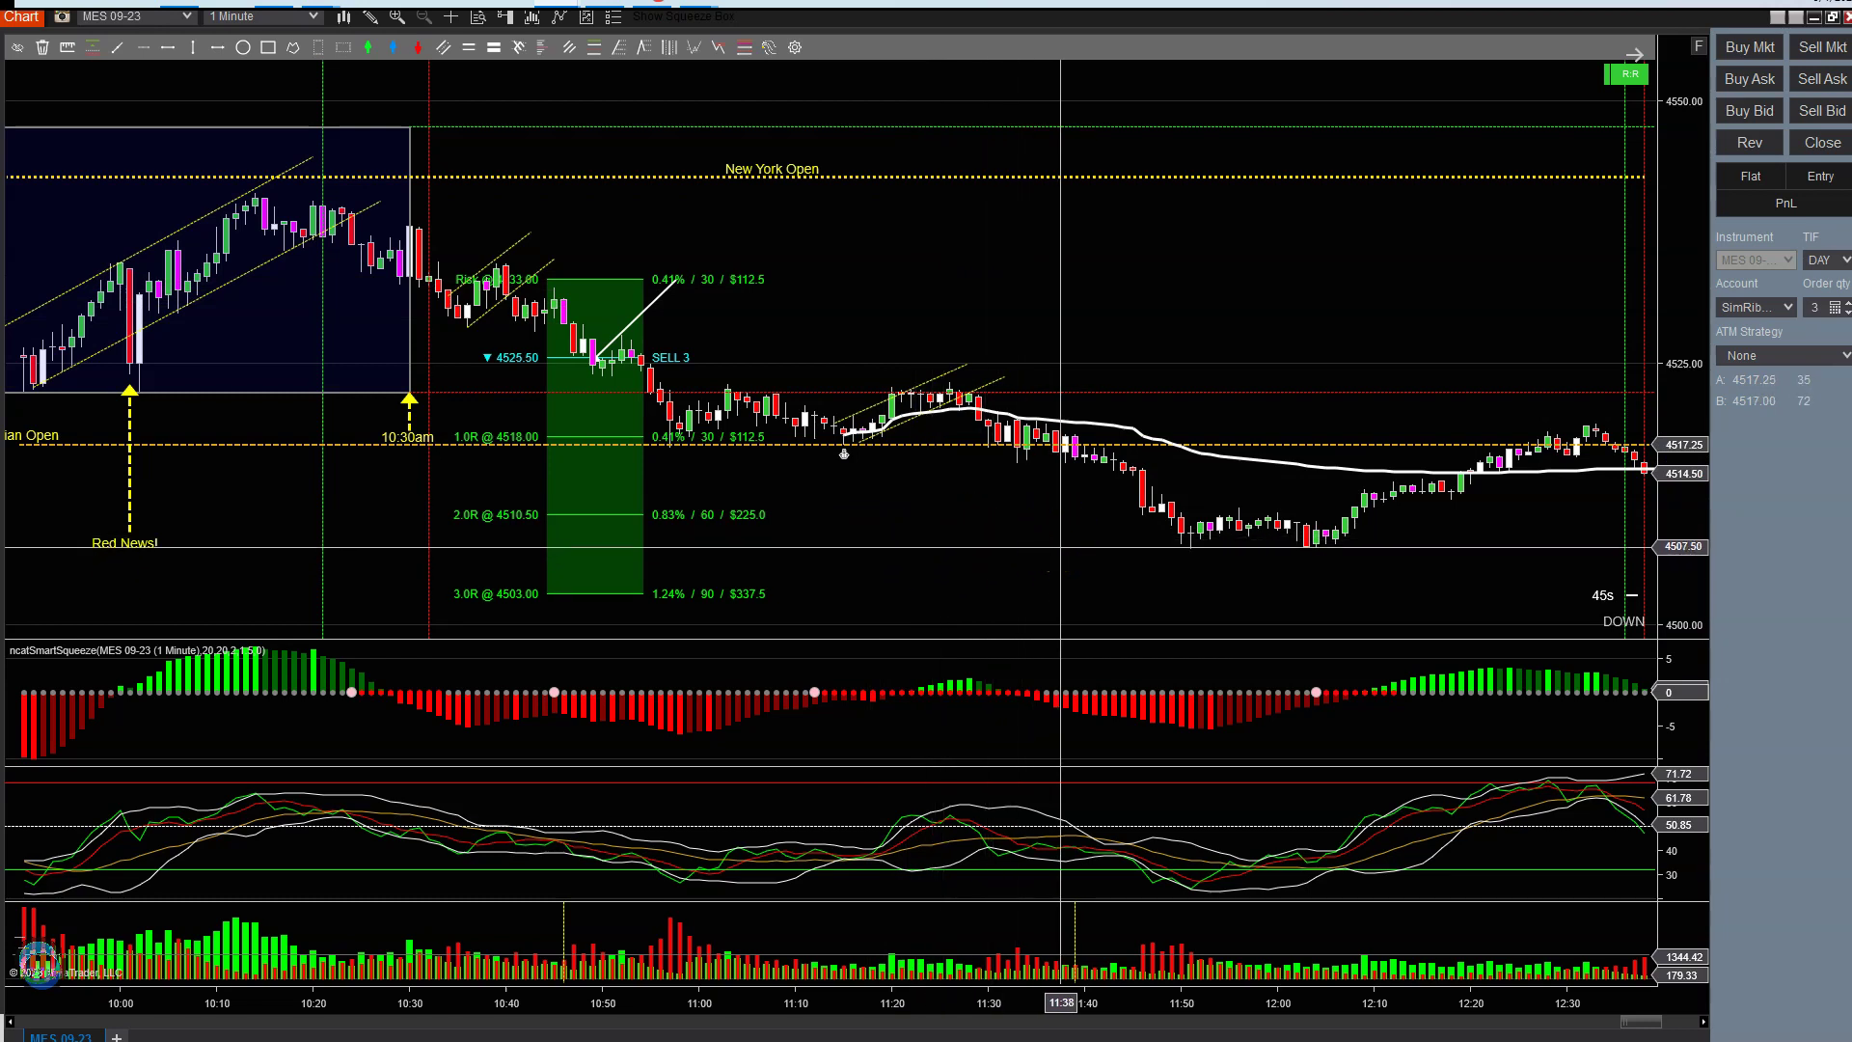
{"action": "mouse_move", "coordinate": [1070, 547]}
{"action": "left_mouse_down"}
{"action": "mouse_move", "coordinate": [1083, 447]}
{"action": "mouse_move", "coordinate": [1314, 612]}
{"action": "mouse_move", "coordinate": [1016, 537]}
{"action": "mouse_move", "coordinate": [981, 310]}
{"action": "mouse_move", "coordinate": [917, 281]}
{"action": "mouse_move", "coordinate": [1012, 293]}
{"action": "mouse_move", "coordinate": [880, 316]}
{"action": "mouse_move", "coordinate": [855, 385]}
{"action": "mouse_move", "coordinate": [975, 430]}
{"action": "mouse_move", "coordinate": [839, 252]}
{"action": "mouse_move", "coordinate": [1174, 347]}
{"action": "mouse_move", "coordinate": [681, 347]}
{"action": "mouse_move", "coordinate": [496, 490]}
{"action": "mouse_move", "coordinate": [546, 487]}
{"action": "mouse_move", "coordinate": [509, 470]}
{"action": "left_mouse_up"}
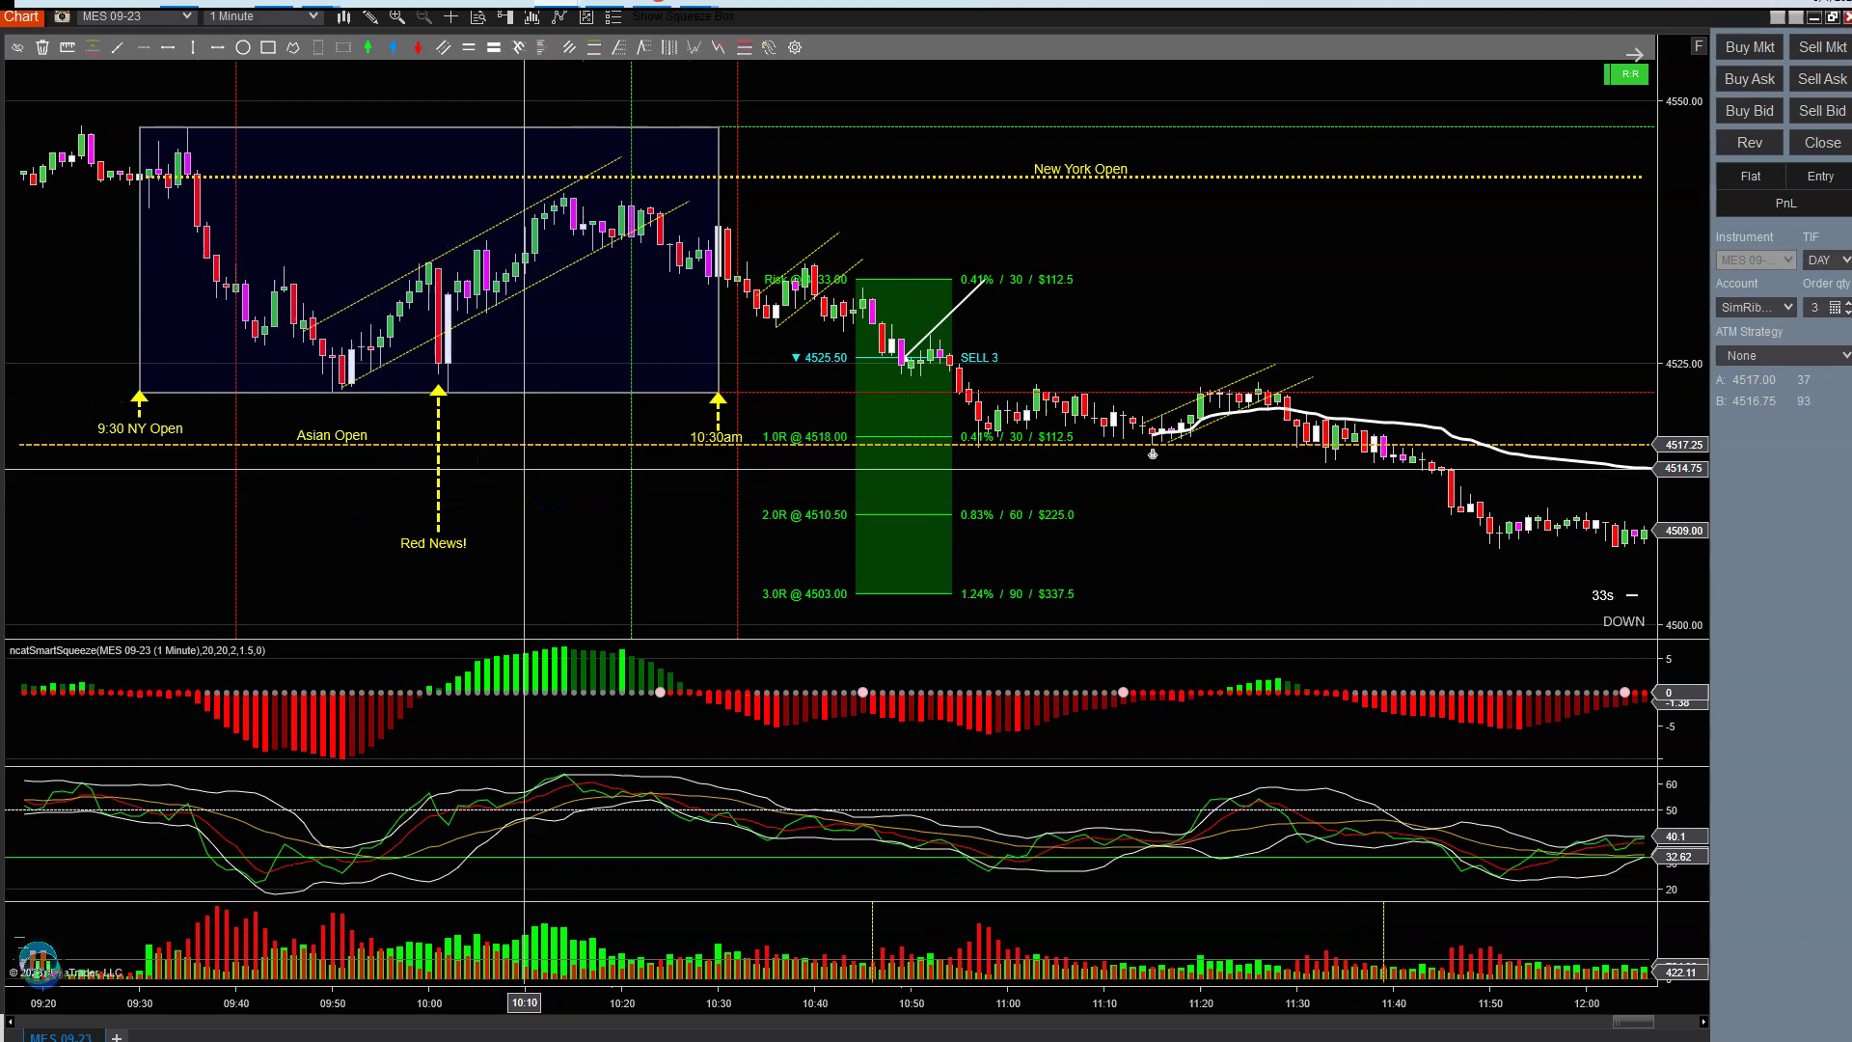
Add an anchored VWAP near the 9:30 New York open and re-anchor it to the low candle at about 10:36
{"action": "left_click", "coordinate": [150, 173]}
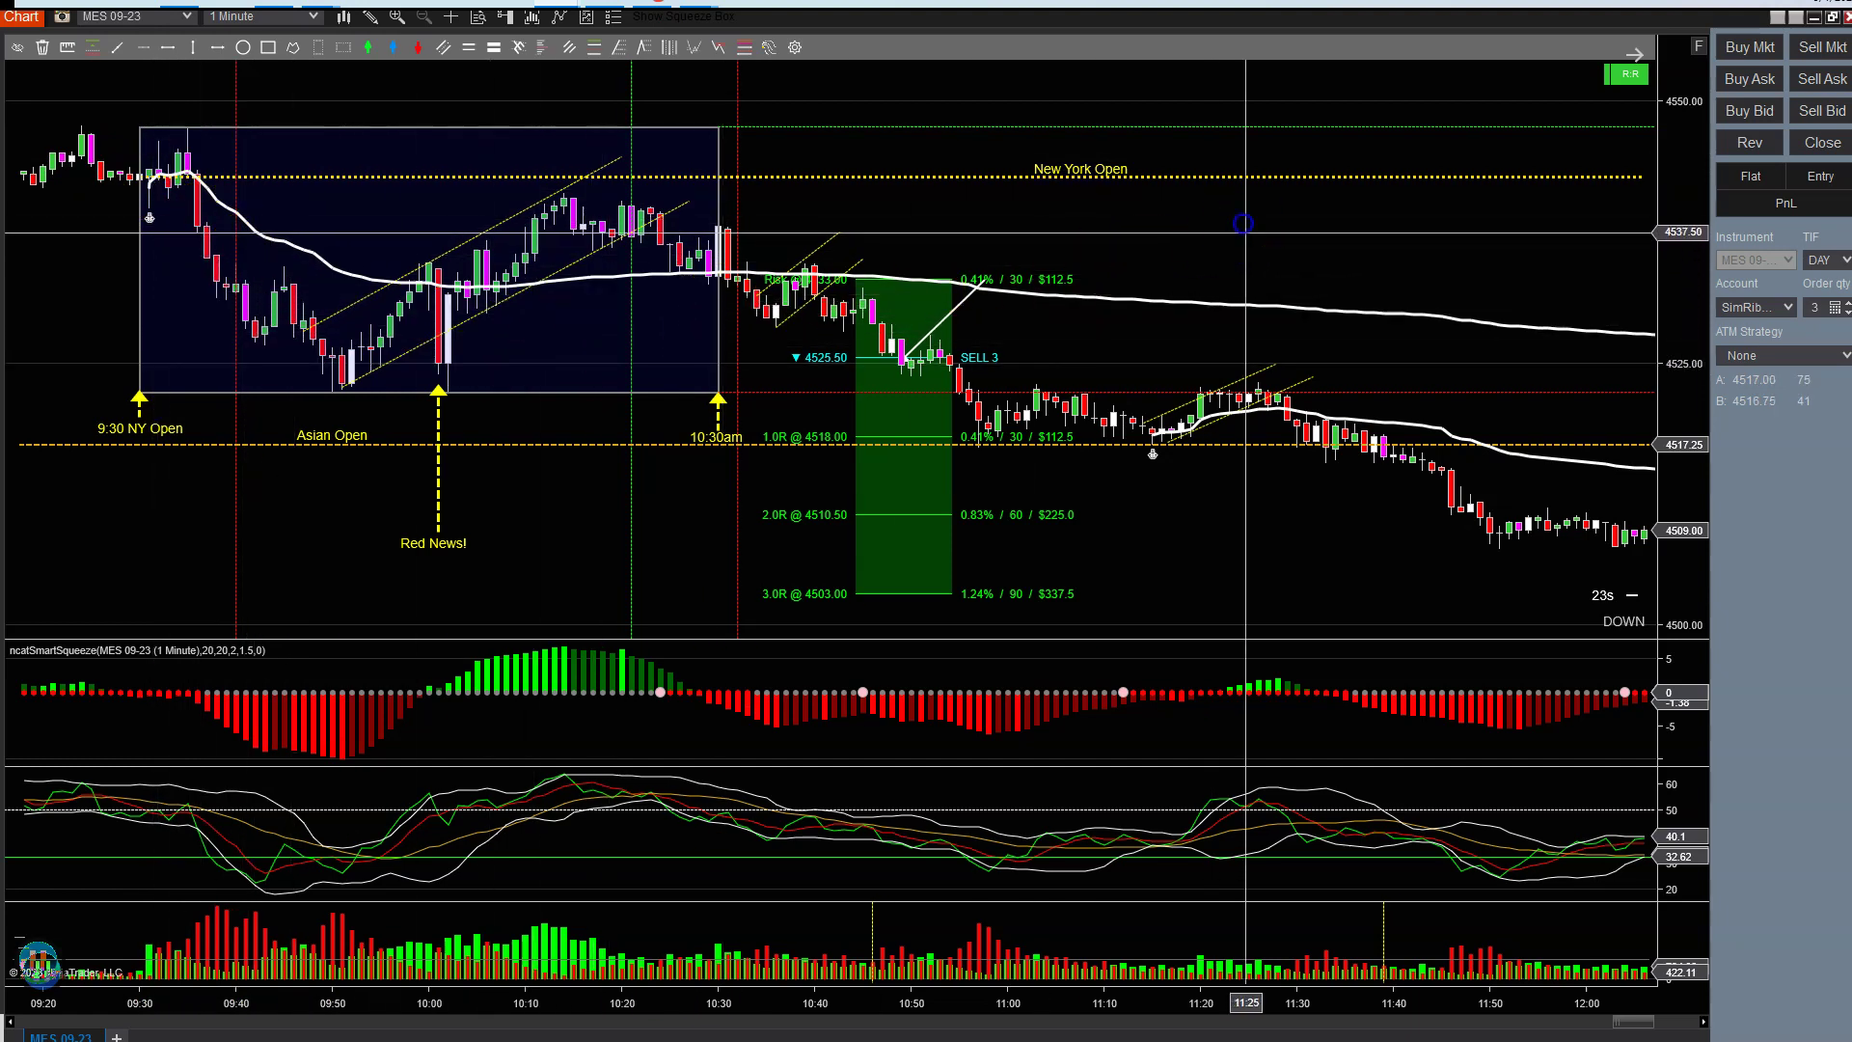
{"action": "left_click_drag", "start_coordinate": [984, 284], "coordinate": [902, 256]}
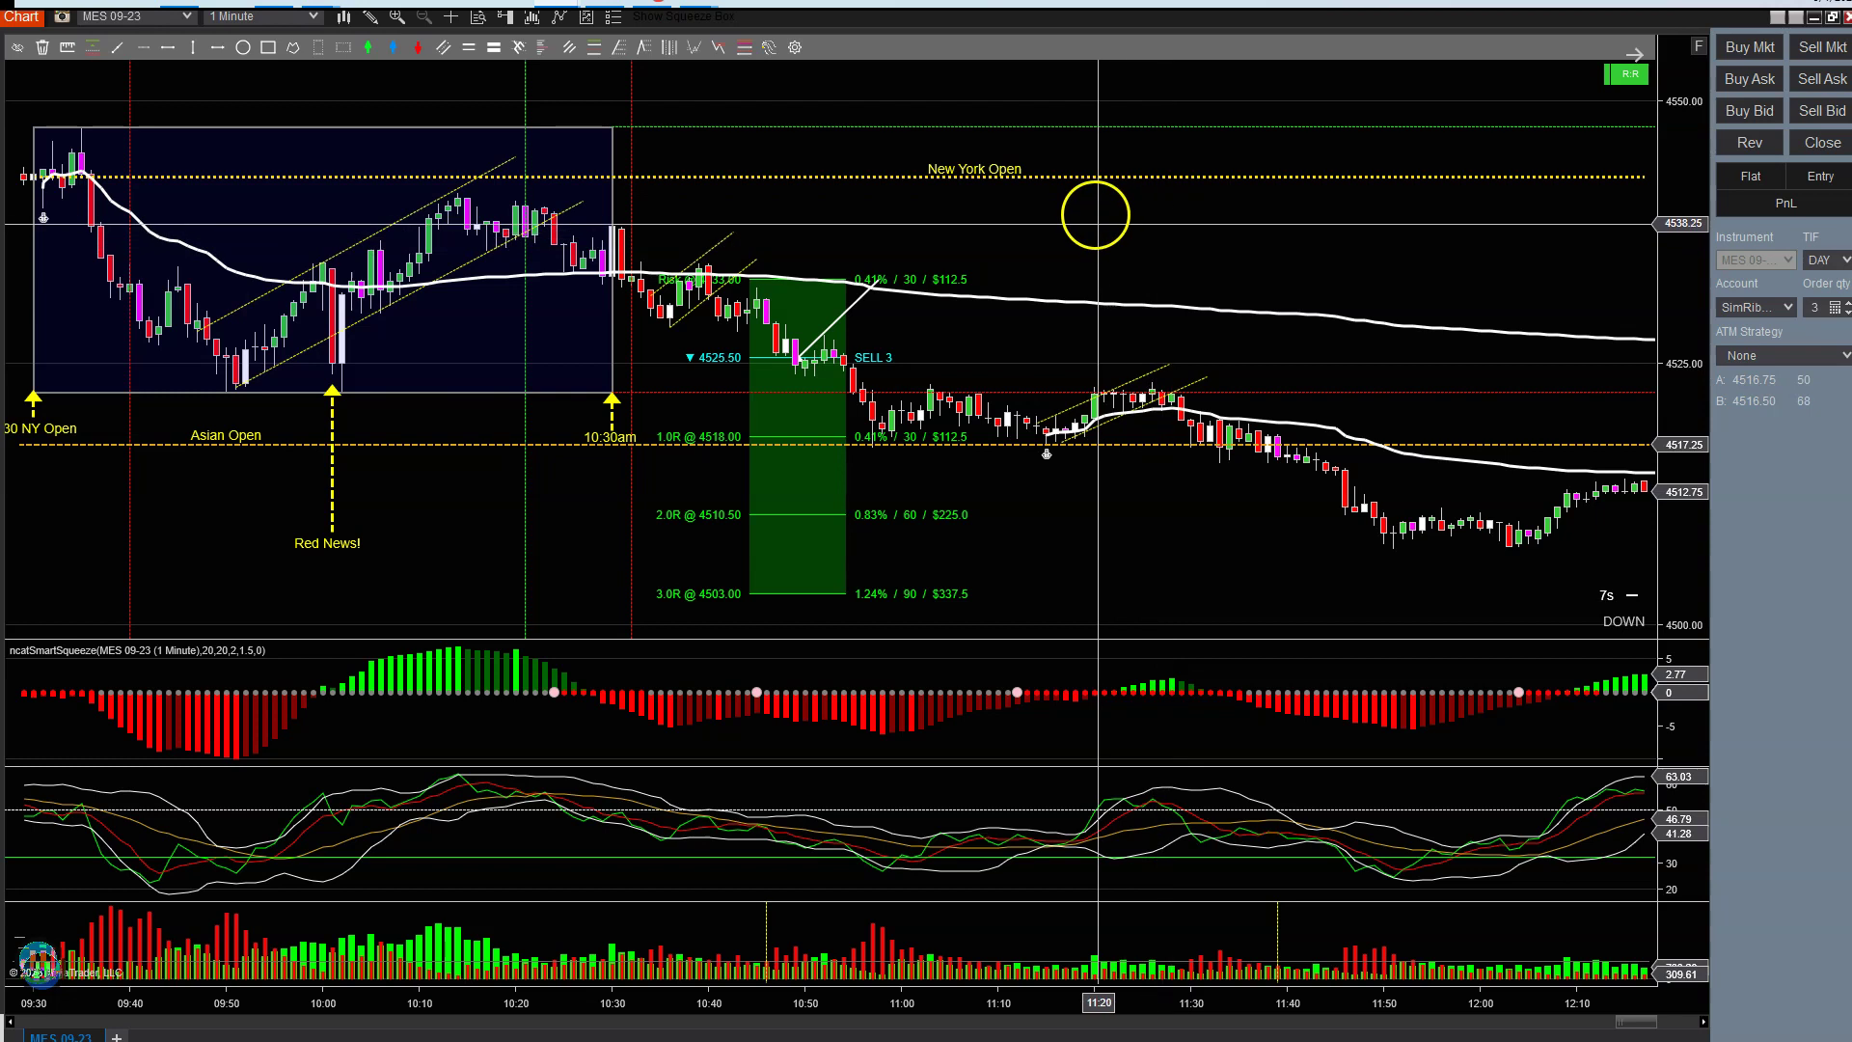
{"action": "left_click_drag", "start_coordinate": [1095, 214], "coordinate": [1213, 230]}
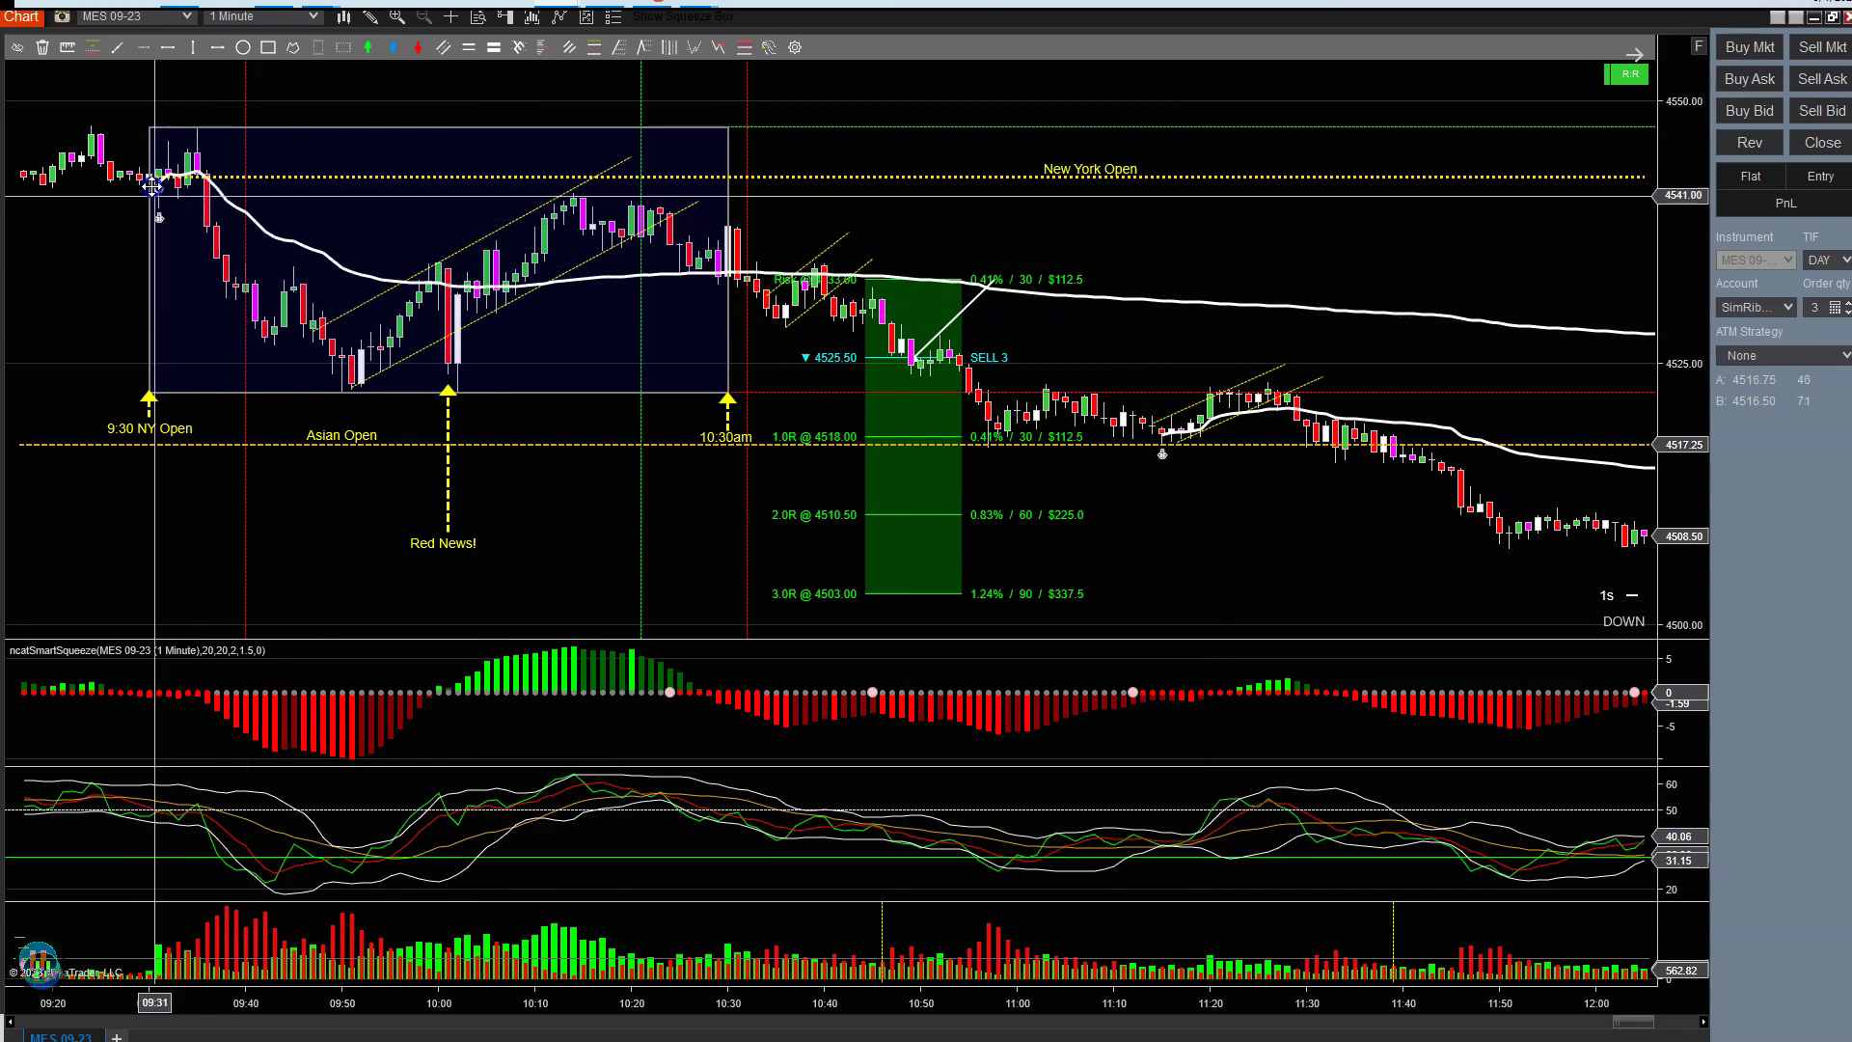
{"action": "left_click", "coordinate": [521, 277]}
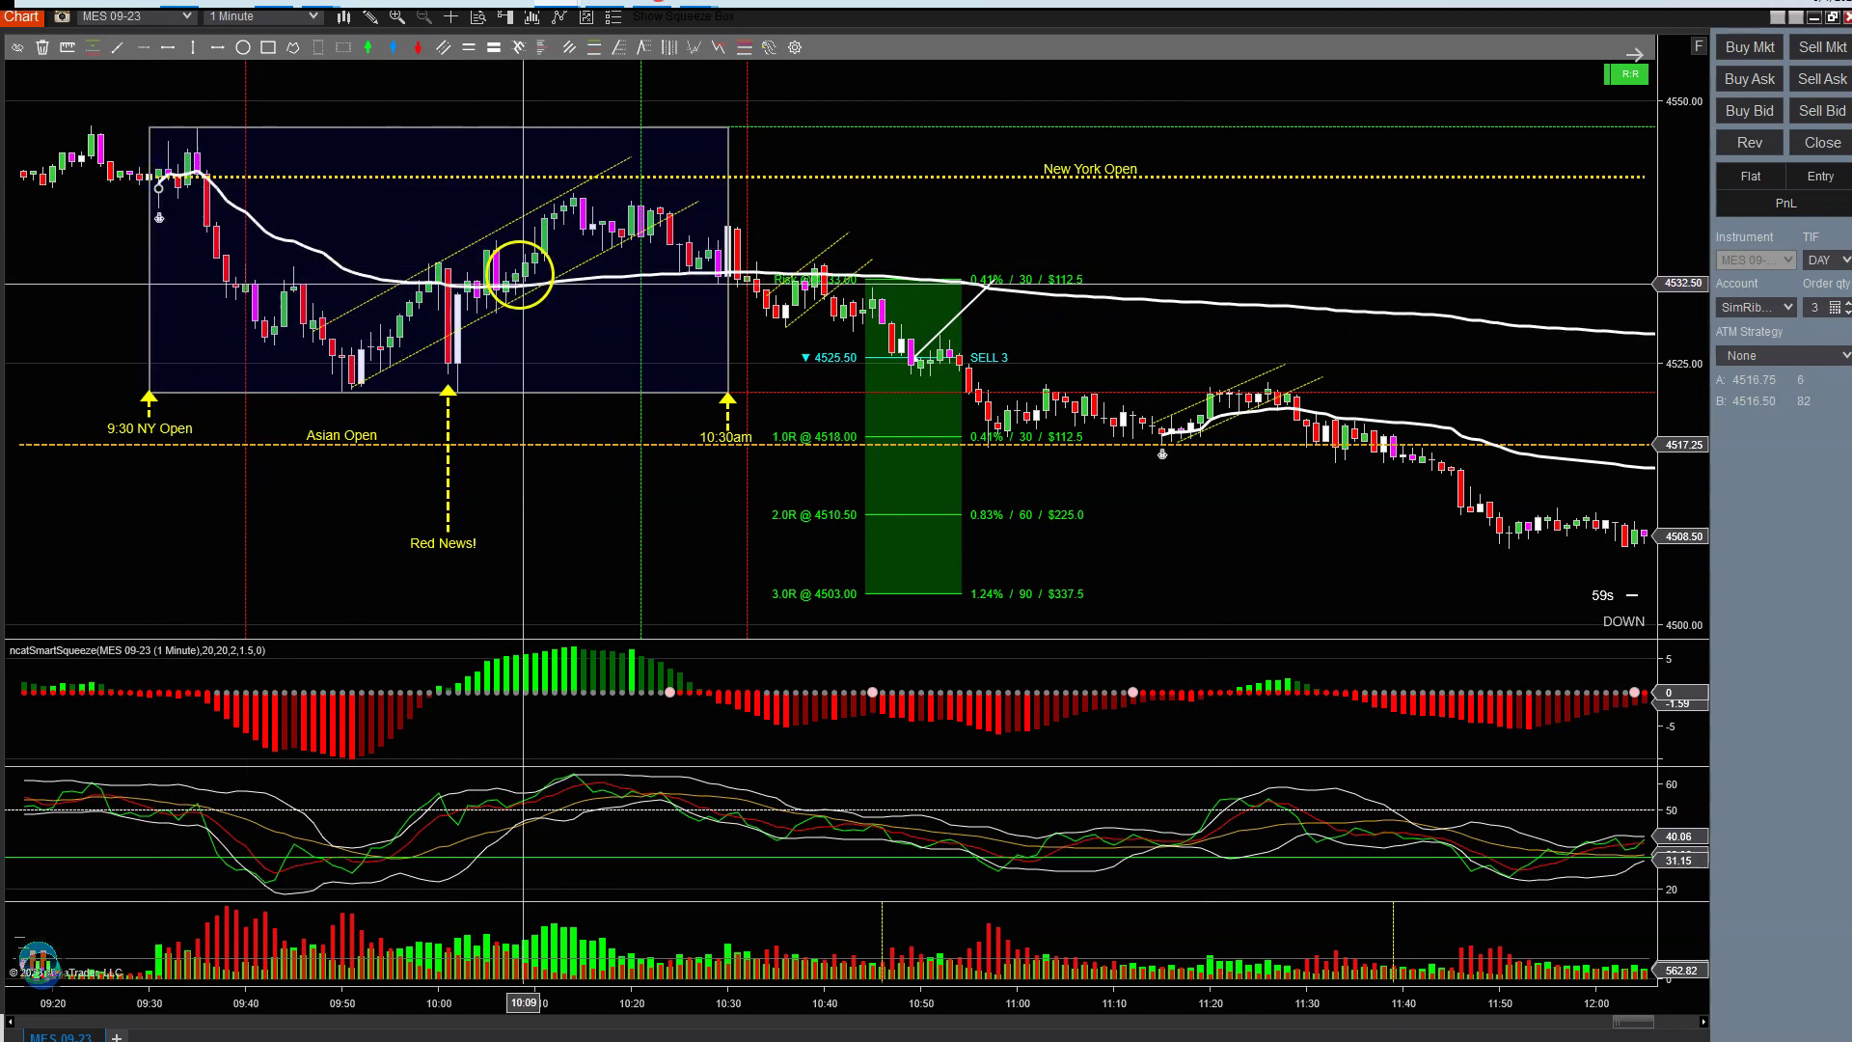
{"action": "left_click_drag", "start_coordinate": [1281, 249], "coordinate": [1192, 256]}
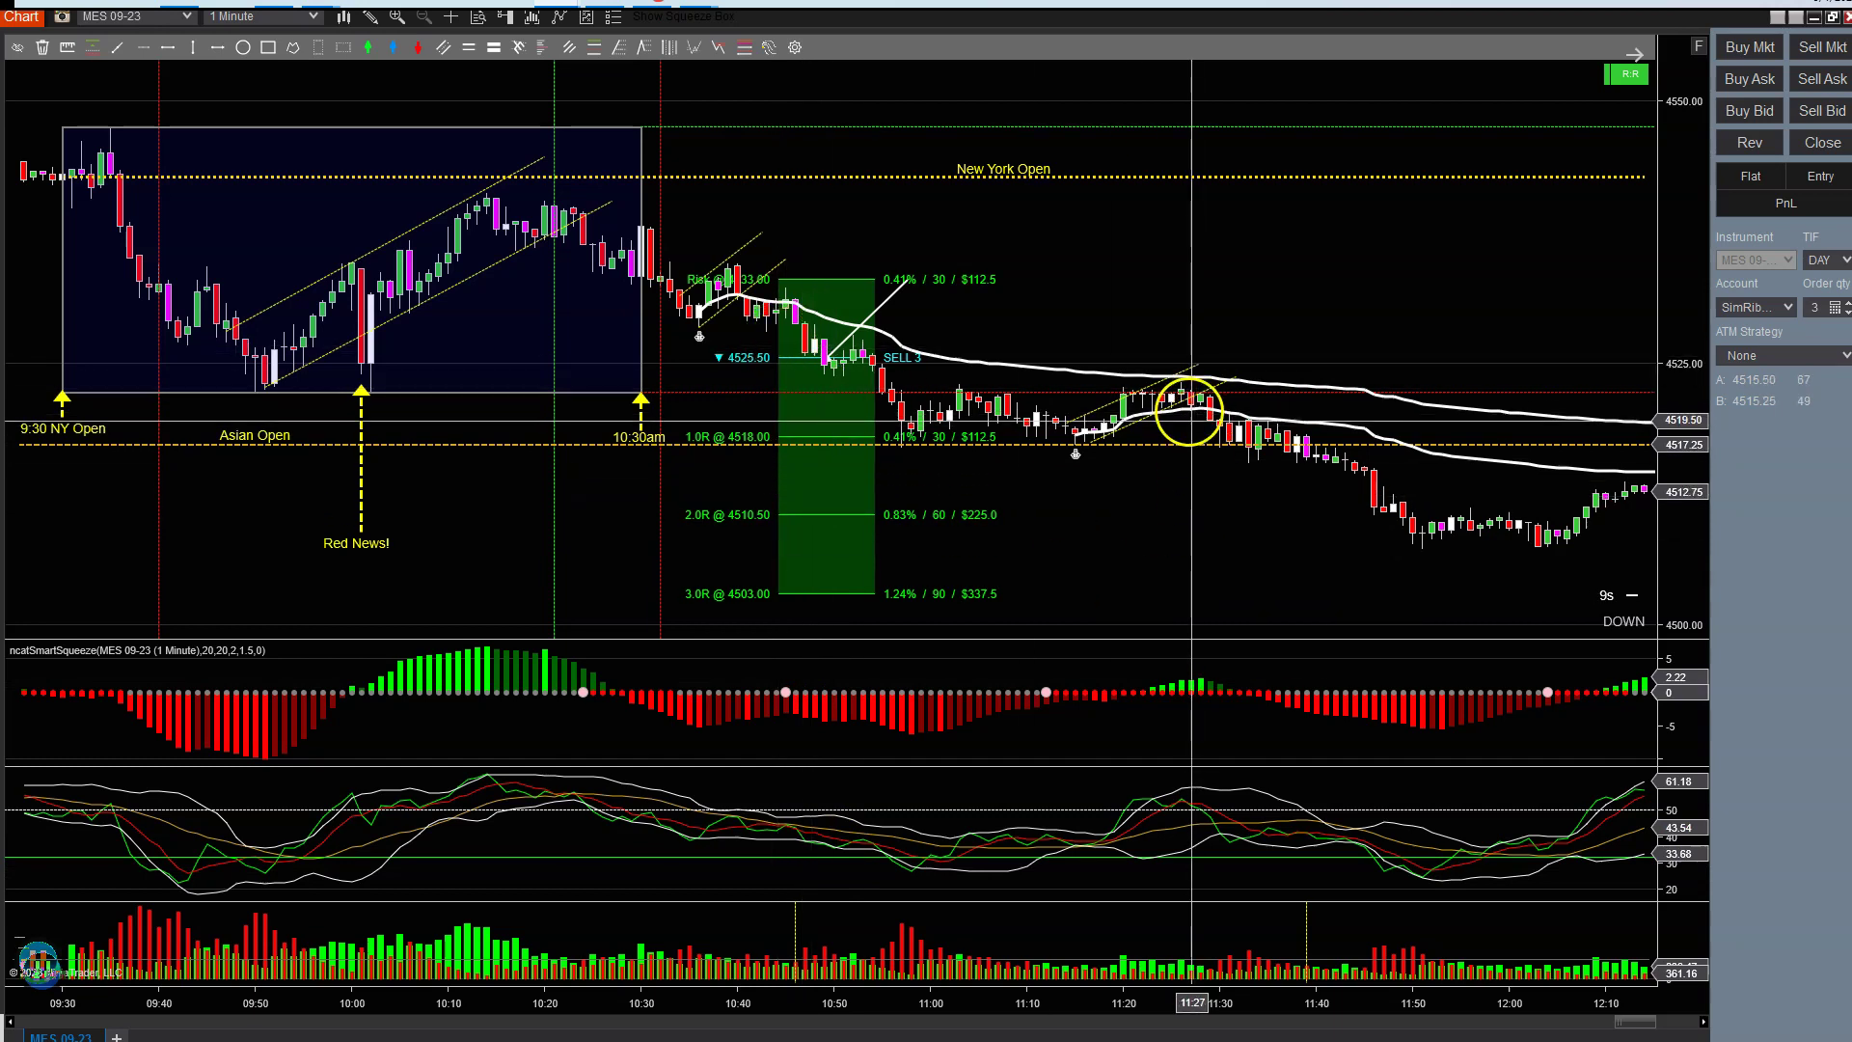
{"action": "left_click_drag", "start_coordinate": [1186, 525], "coordinate": [854, 397]}
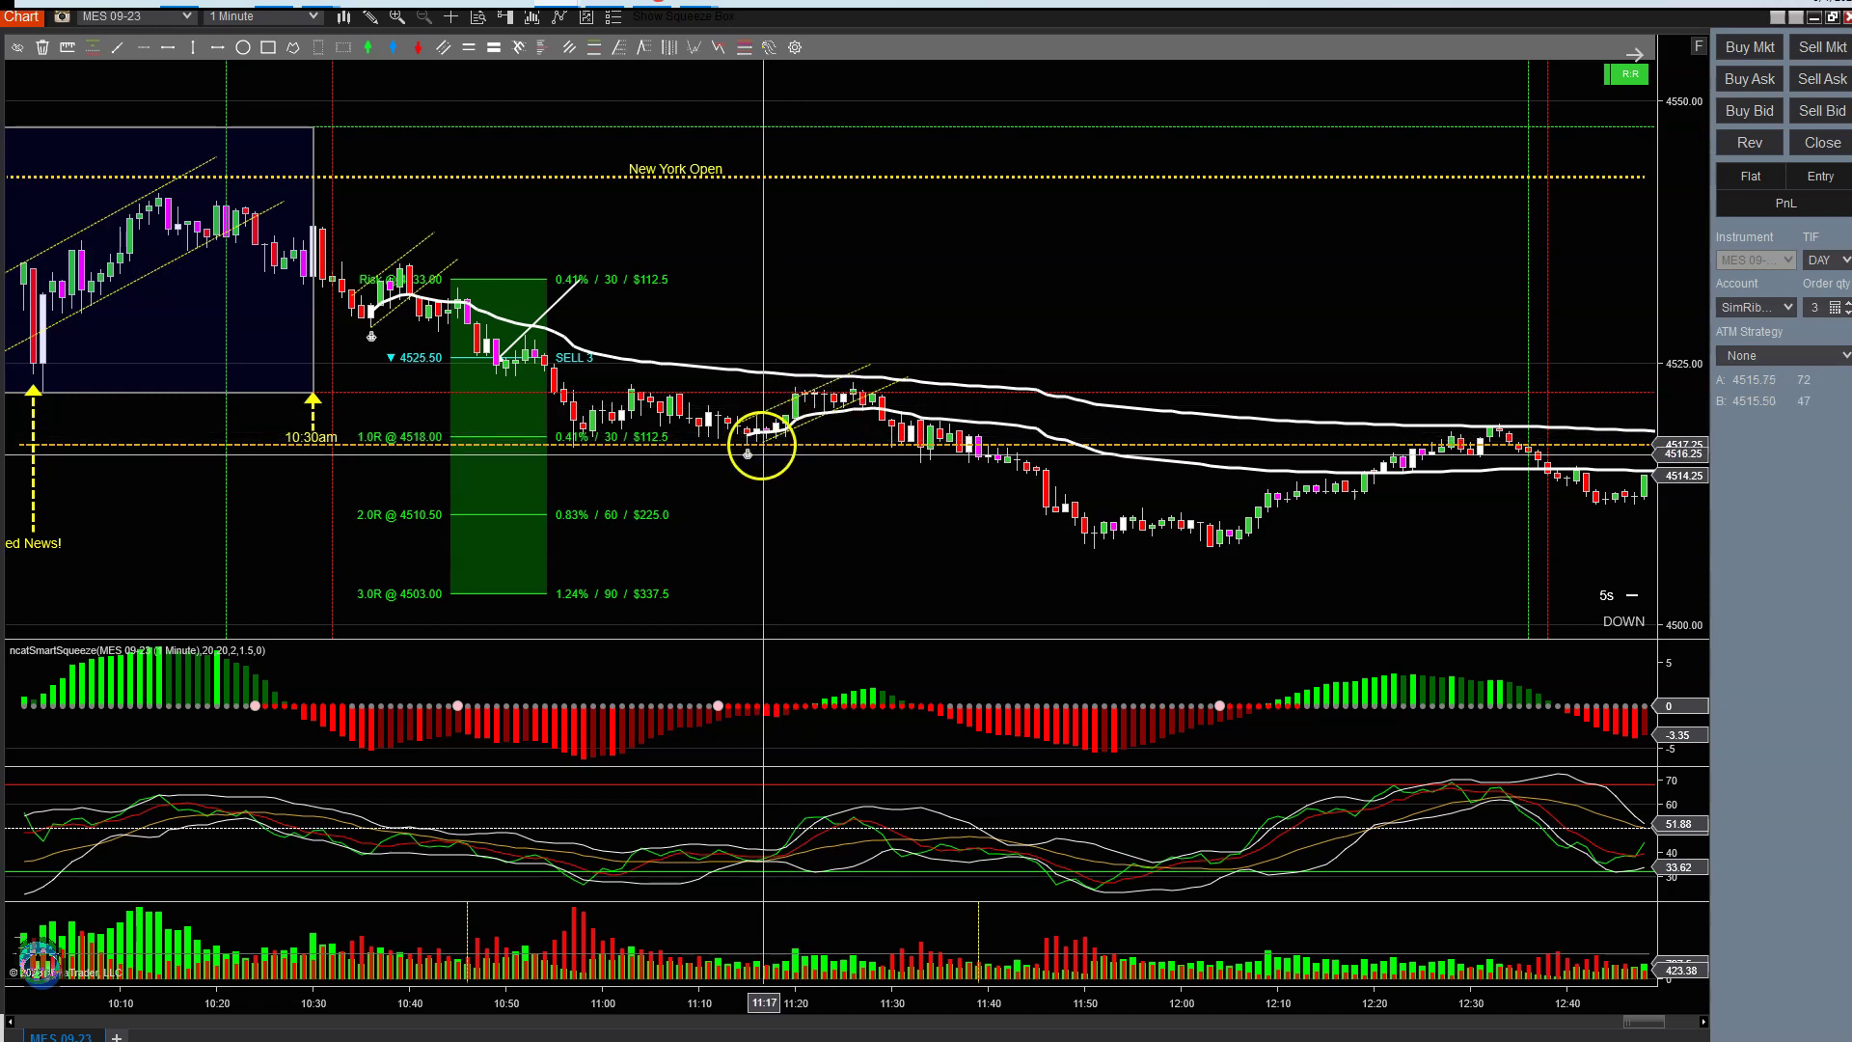
Try re-anchoring the second anchored VWAP from the 11:15 low to the candle at about 11:22
{"action": "mouse_move", "coordinate": [747, 451]}
{"action": "left_mouse_down"}
{"action": "mouse_move", "coordinate": [748, 431]}
{"action": "mouse_move", "coordinate": [796, 463]}
{"action": "left_mouse_up"}
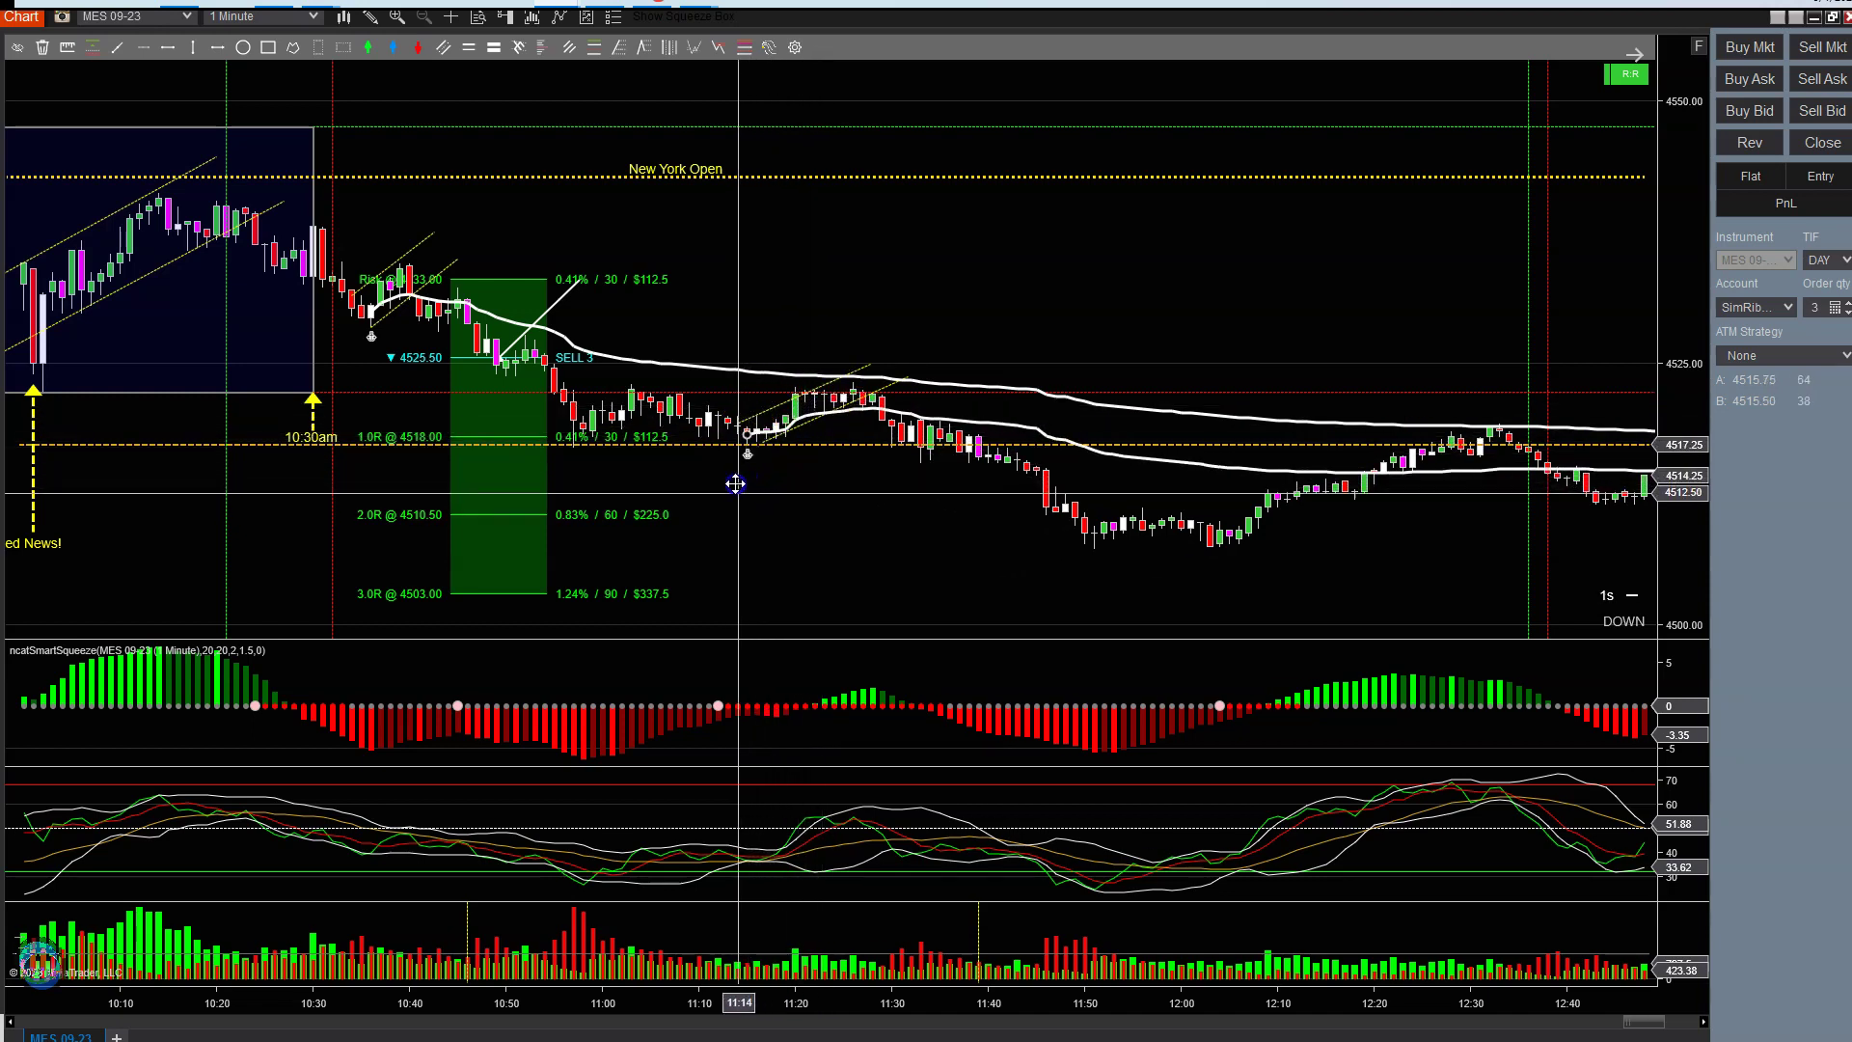
{"action": "mouse_move", "coordinate": [785, 492]}
{"action": "left_mouse_down"}
{"action": "mouse_move", "coordinate": [863, 431]}
{"action": "mouse_move", "coordinate": [839, 381]}
{"action": "mouse_move", "coordinate": [782, 390]}
{"action": "mouse_move", "coordinate": [793, 413]}
{"action": "mouse_move", "coordinate": [881, 380]}
{"action": "mouse_move", "coordinate": [797, 421]}
{"action": "mouse_move", "coordinate": [781, 475]}
{"action": "mouse_move", "coordinate": [839, 479]}
{"action": "mouse_move", "coordinate": [773, 495]}
{"action": "mouse_move", "coordinate": [815, 496]}
{"action": "left_mouse_up"}
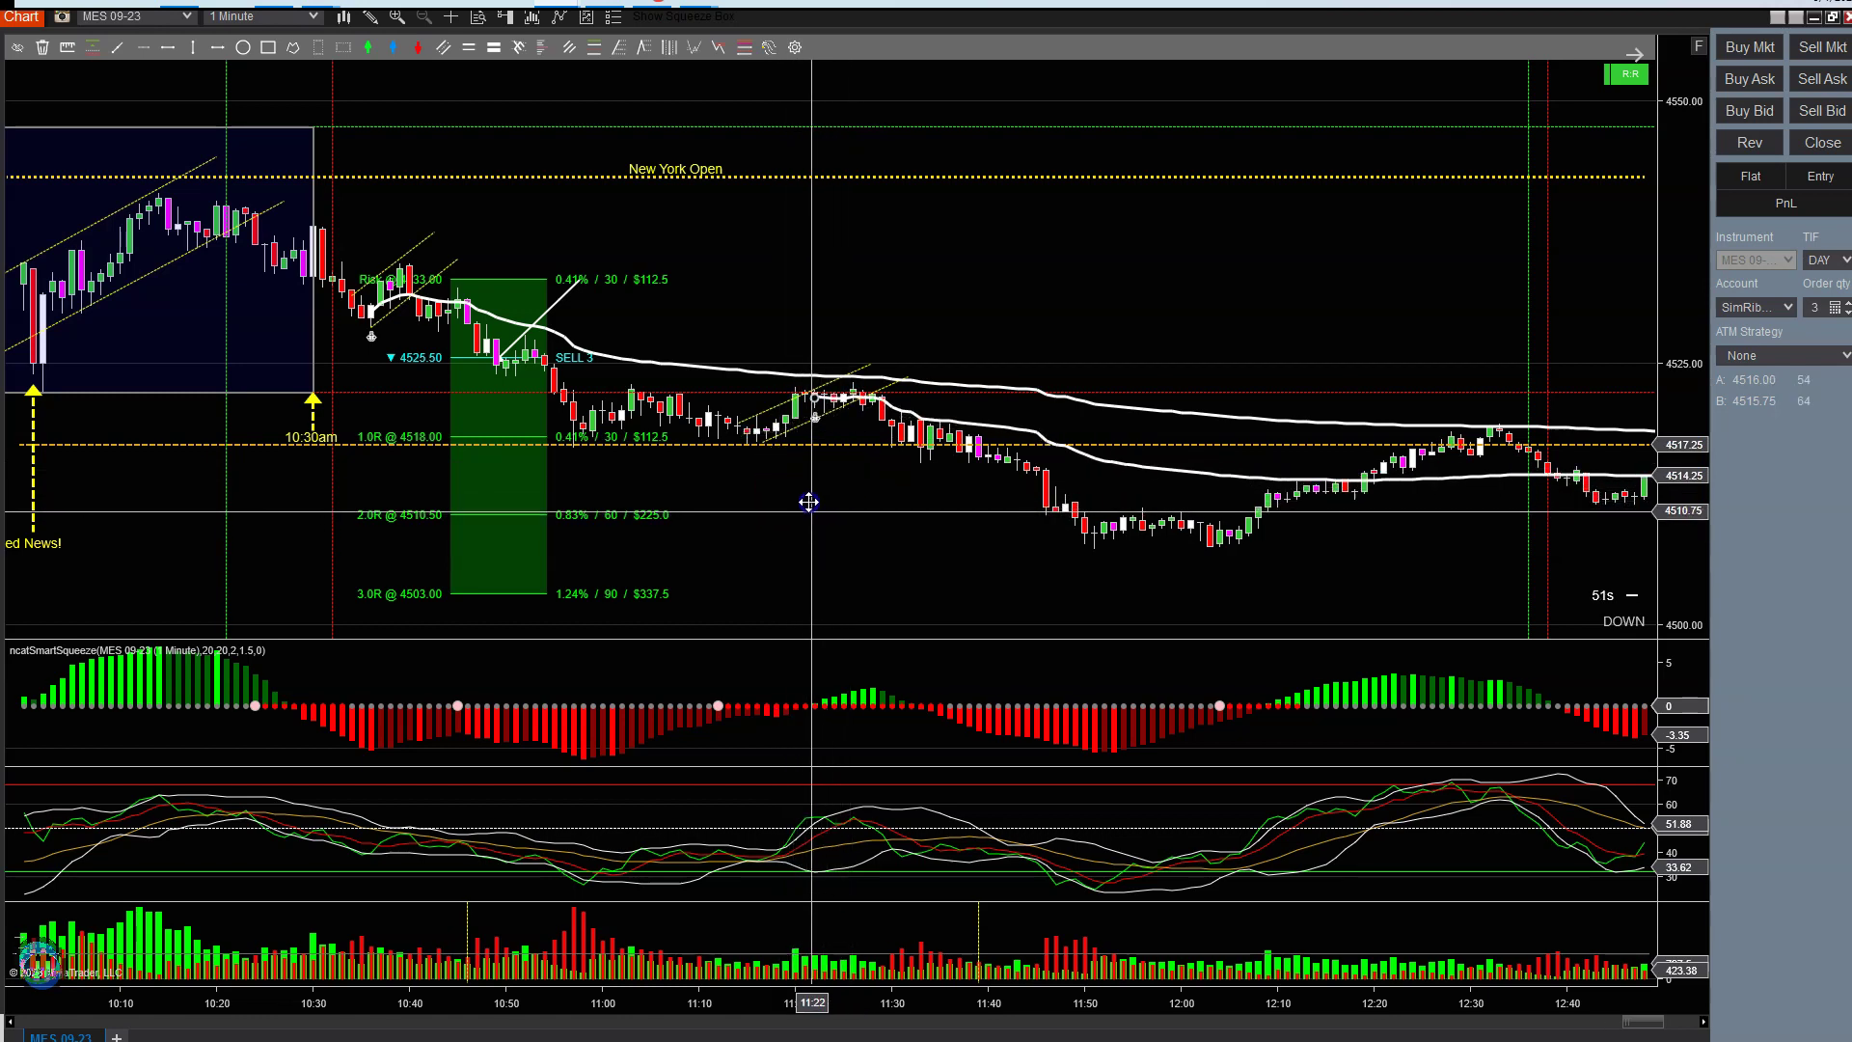
{"action": "mouse_move", "coordinate": [739, 524]}
{"action": "left_mouse_down"}
{"action": "mouse_move", "coordinate": [843, 493]}
{"action": "mouse_move", "coordinate": [932, 300]}
{"action": "mouse_move", "coordinate": [781, 435]}
{"action": "mouse_move", "coordinate": [338, 392]}
{"action": "mouse_move", "coordinate": [379, 388]}
{"action": "mouse_move", "coordinate": [311, 404]}
{"action": "mouse_move", "coordinate": [344, 546]}
{"action": "mouse_move", "coordinate": [1008, 558]}
{"action": "mouse_move", "coordinate": [599, 405]}
{"action": "mouse_move", "coordinate": [521, 253]}
{"action": "mouse_move", "coordinate": [603, 413]}
{"action": "mouse_move", "coordinate": [777, 385]}
{"action": "mouse_move", "coordinate": [1228, 567]}
{"action": "mouse_move", "coordinate": [706, 537]}
{"action": "mouse_move", "coordinate": [559, 425]}
{"action": "mouse_move", "coordinate": [539, 381]}
{"action": "mouse_move", "coordinate": [533, 421]}
{"action": "mouse_move", "coordinate": [524, 379]}
{"action": "mouse_move", "coordinate": [541, 414]}
{"action": "mouse_move", "coordinate": [553, 401]}
{"action": "mouse_move", "coordinate": [388, 326]}
{"action": "mouse_move", "coordinate": [457, 442]}
{"action": "left_mouse_up"}
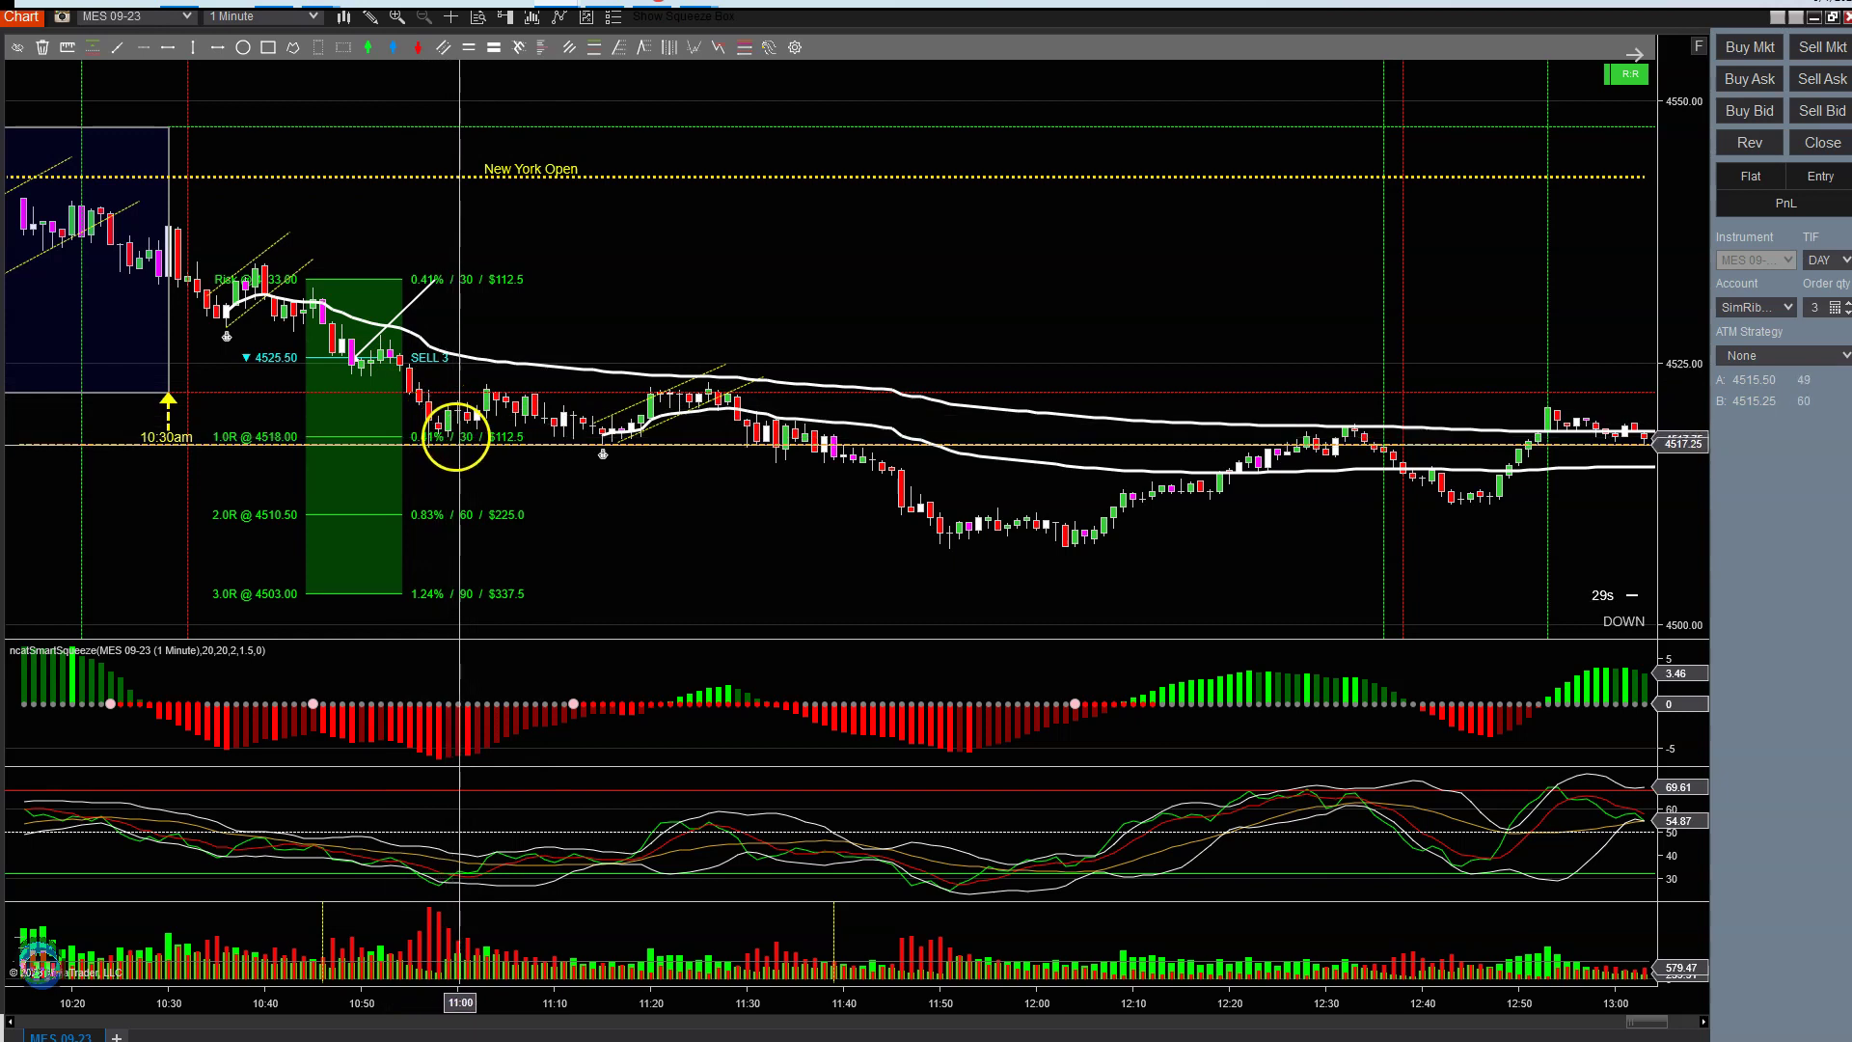
Examine the price action around the second anchored VWAP from its 11:15 anchor through the afternoon session
{"action": "left_click_drag", "start_coordinate": [633, 438], "coordinate": [641, 464]}
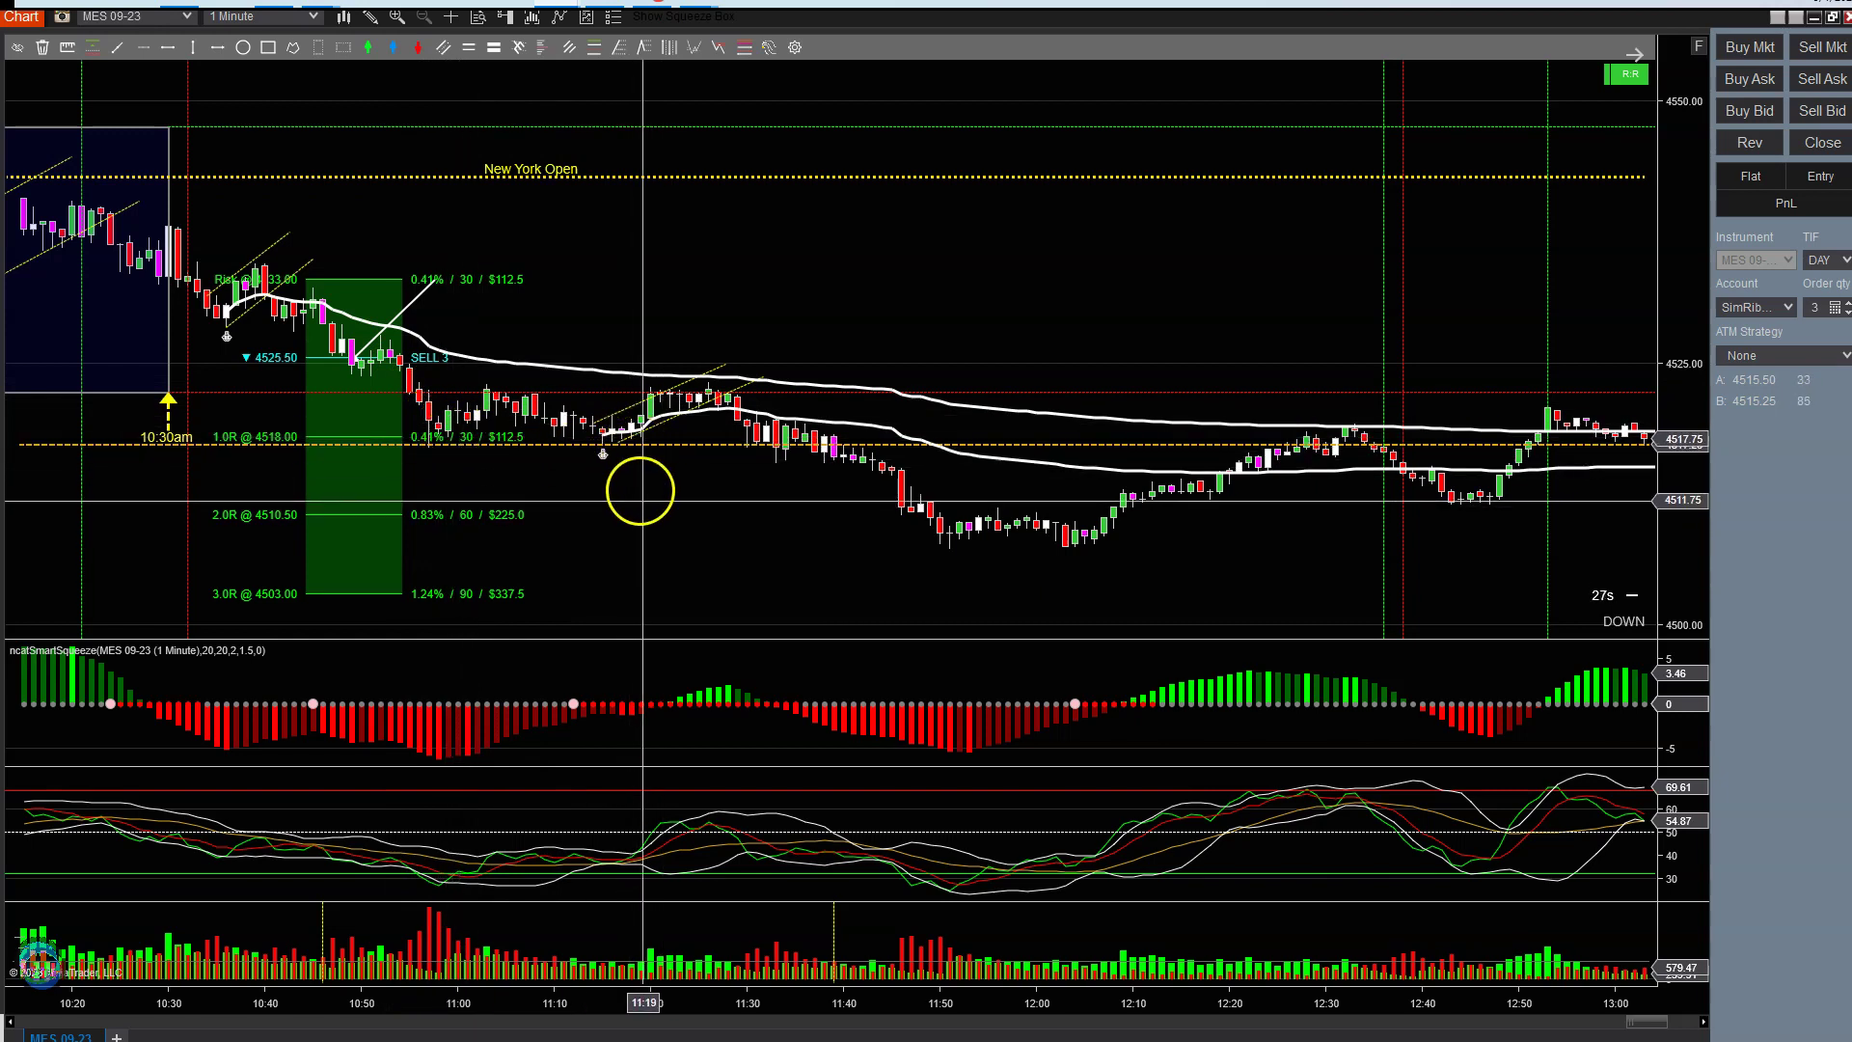
{"action": "mouse_move", "coordinate": [772, 504]}
{"action": "left_mouse_down"}
{"action": "mouse_move", "coordinate": [883, 519]}
{"action": "mouse_move", "coordinate": [778, 502]}
{"action": "left_mouse_up"}
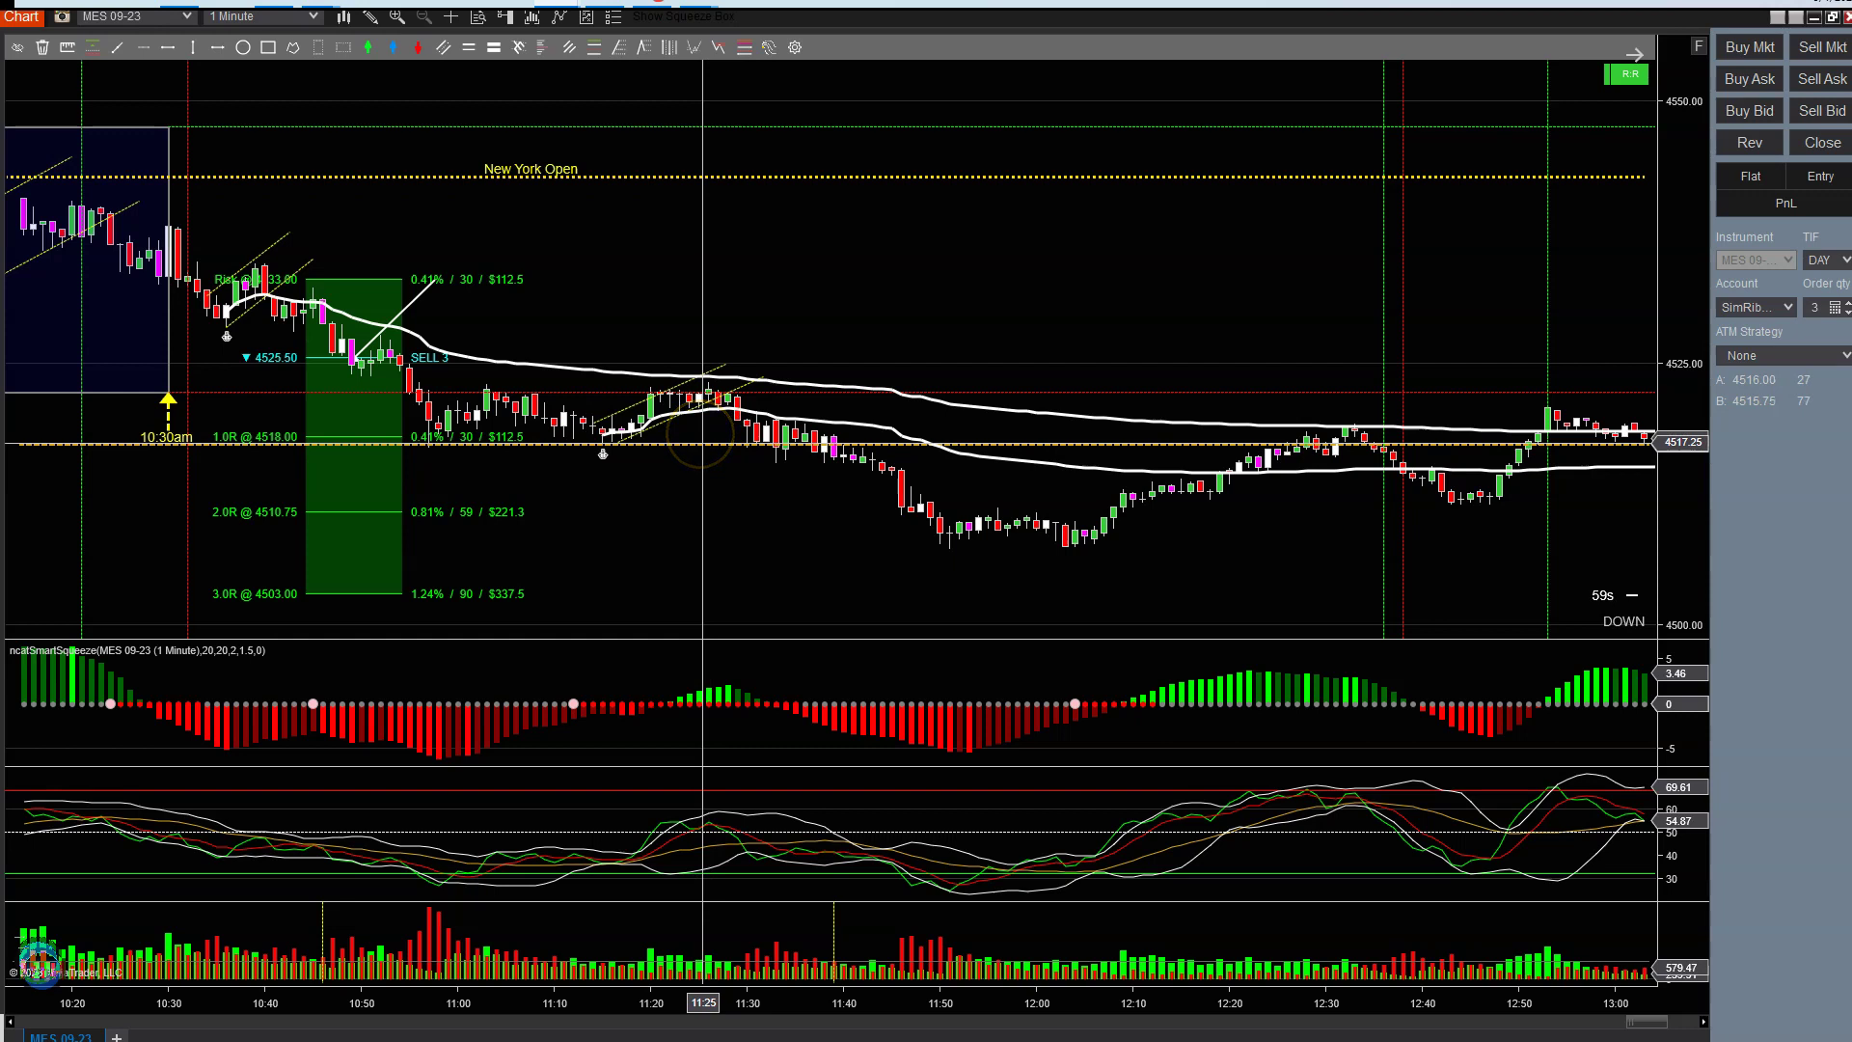
{"action": "left_click_drag", "start_coordinate": [768, 500], "coordinate": [718, 518]}
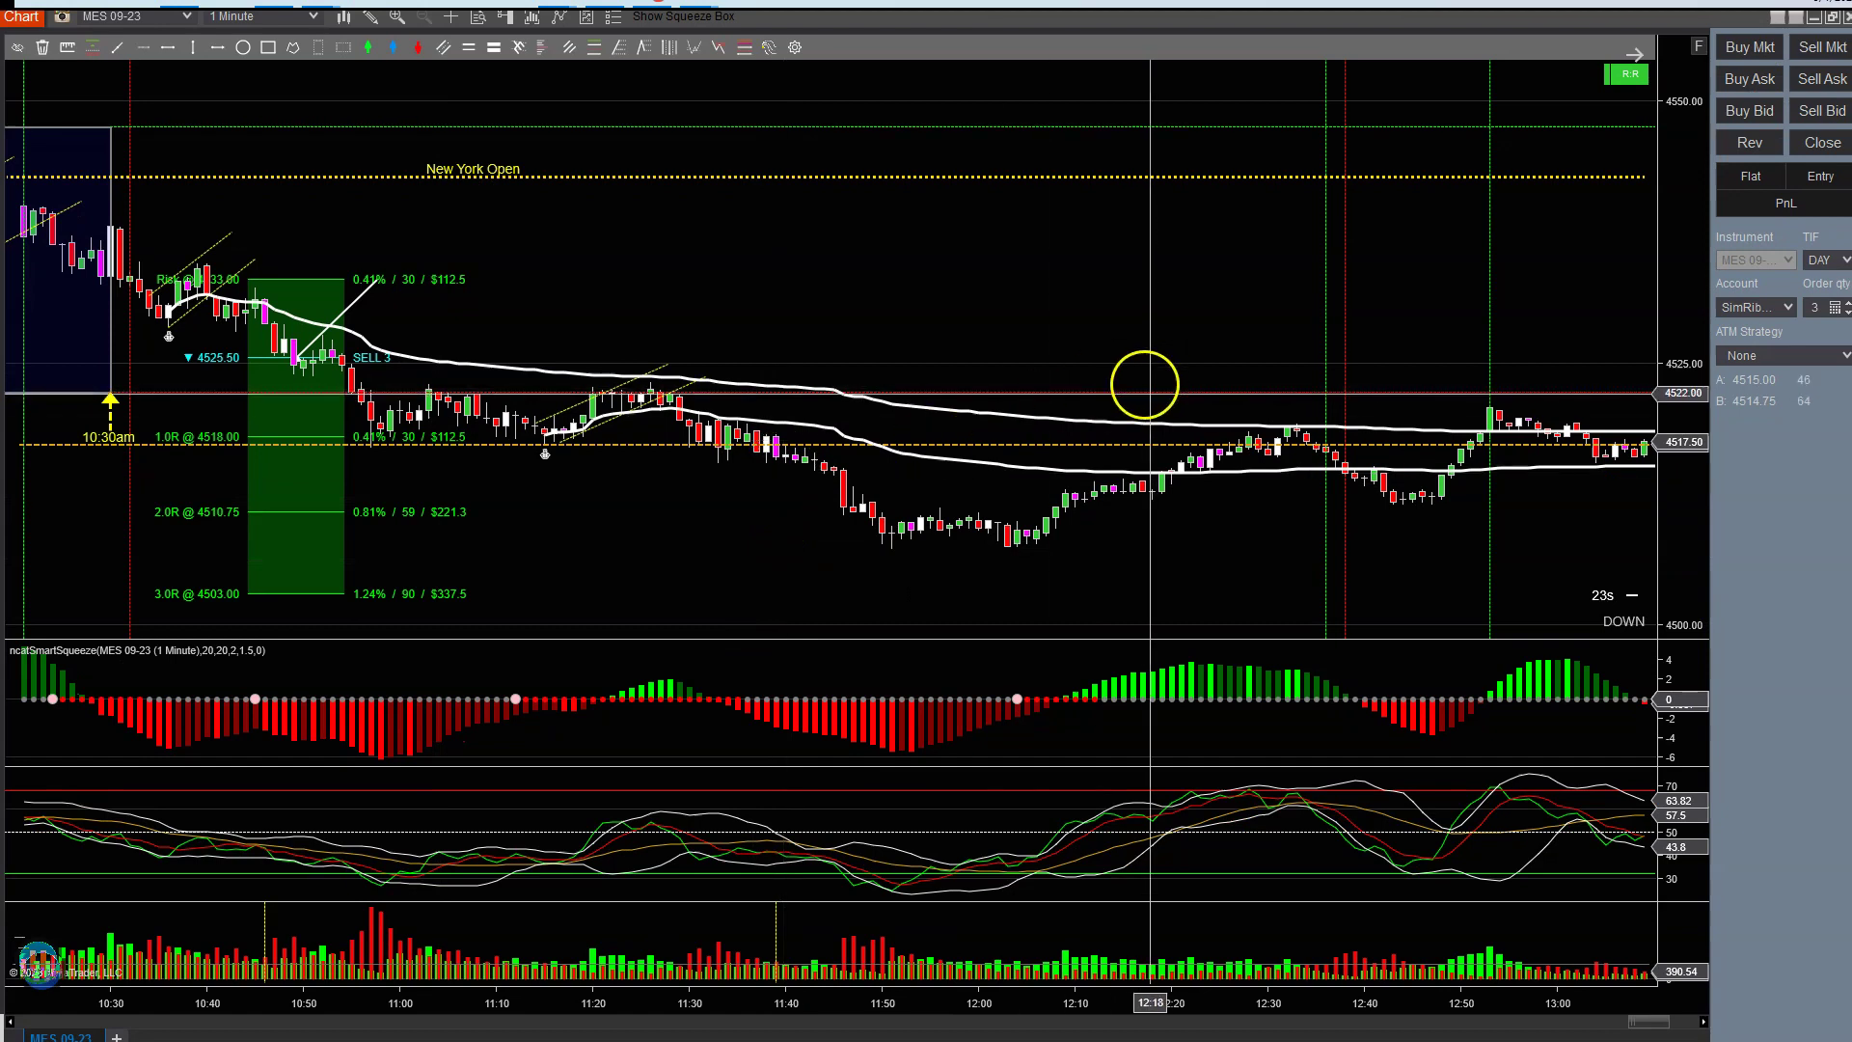
{"action": "scroll", "coordinate": [1626, 63], "scroll_direction": "down", "scroll_amount": 10}
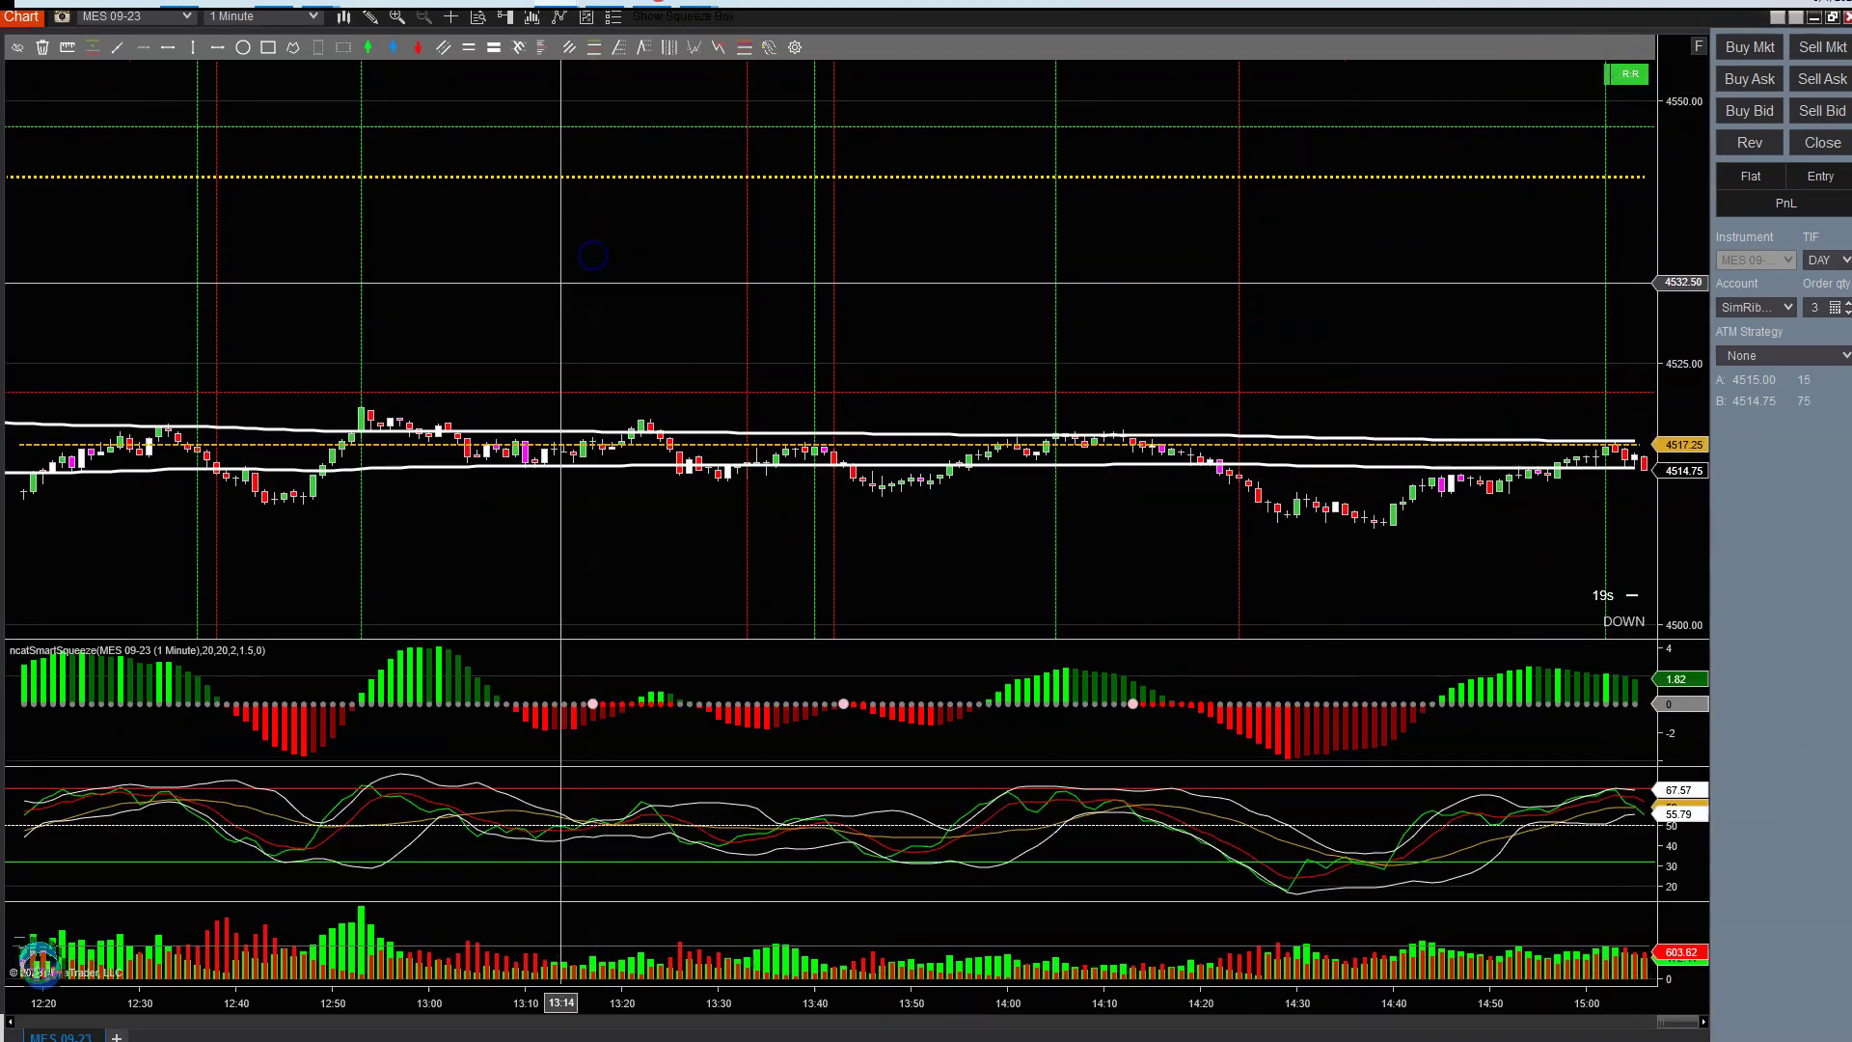
{"action": "mouse_move", "coordinate": [593, 255]}
{"action": "left_mouse_down"}
{"action": "mouse_move", "coordinate": [760, 298]}
{"action": "mouse_move", "coordinate": [1343, 364]}
{"action": "left_mouse_up"}
{"action": "left_click_drag", "start_coordinate": [924, 280], "coordinate": [965, 287]}
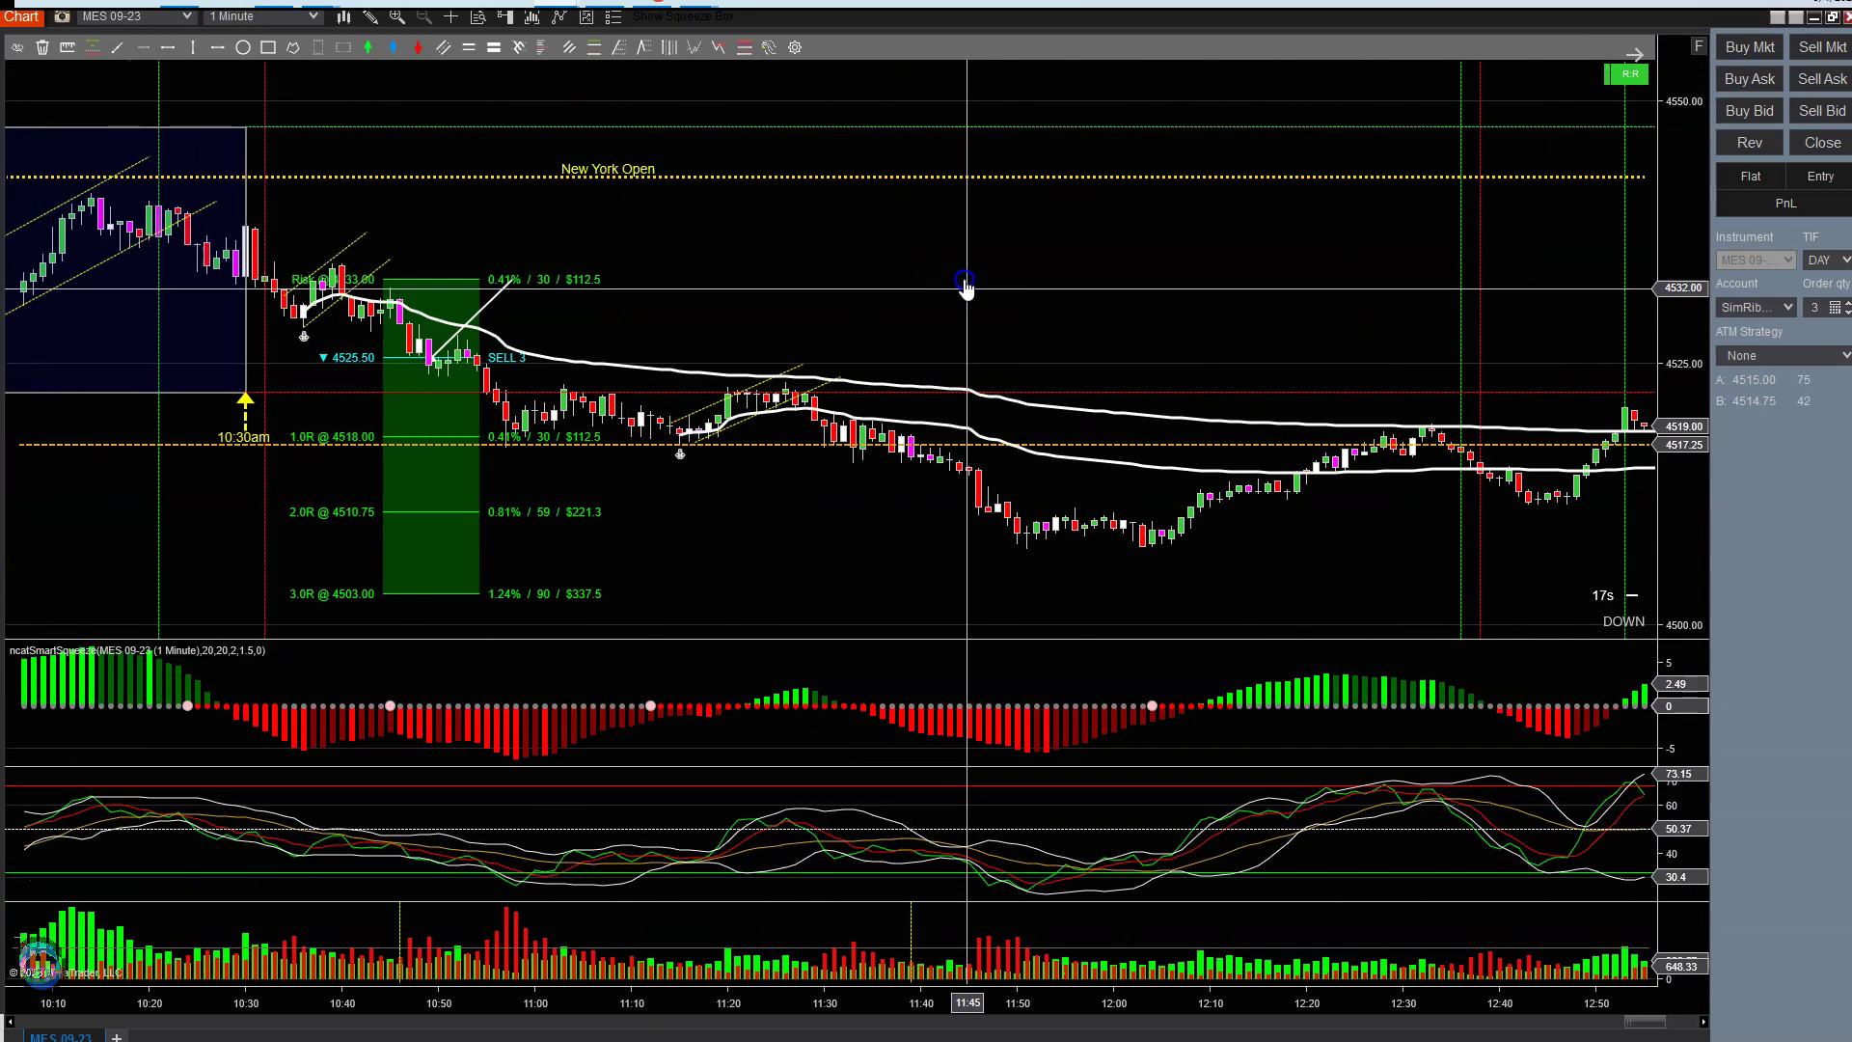
Draw a risk-reward projection for a 3-contract short entered at 4515.25 near 11:41 with its stop at 4523.00
{"action": "left_click", "coordinate": [1630, 70]}
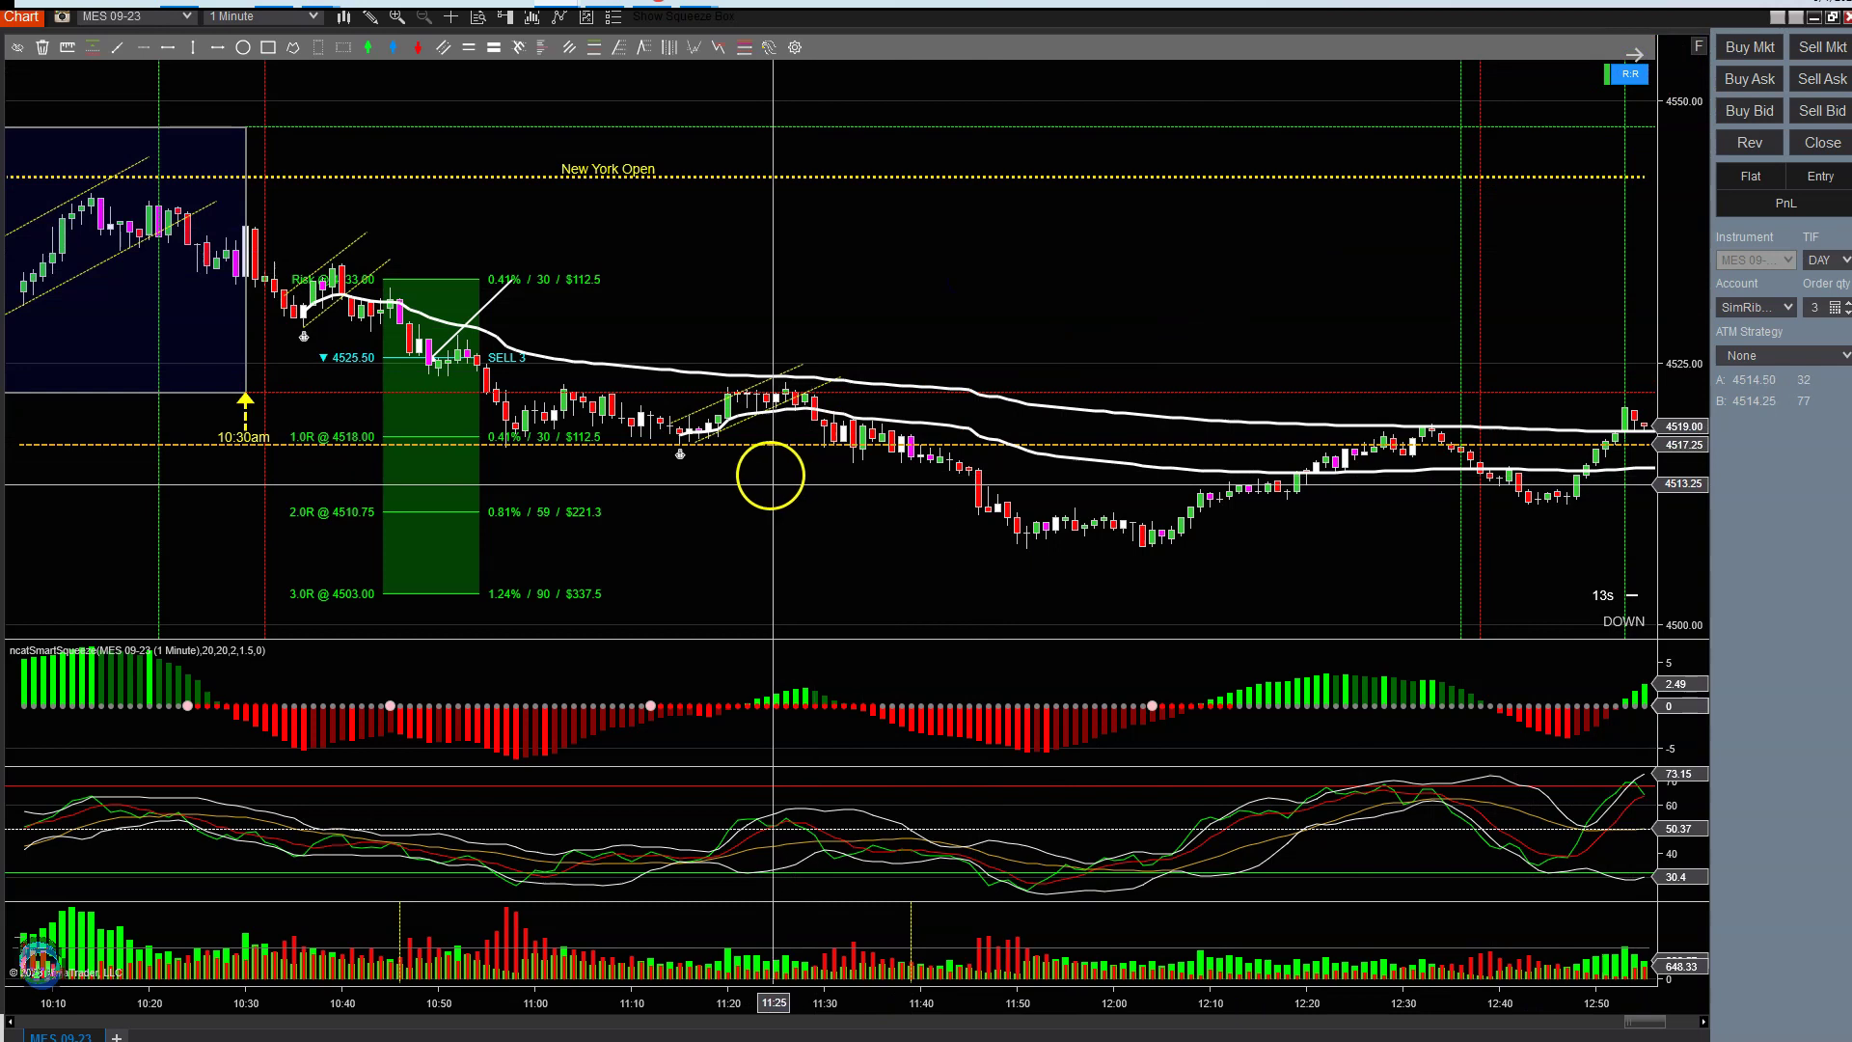
{"action": "left_click", "coordinate": [923, 454]}
{"action": "left_click", "coordinate": [959, 413]}
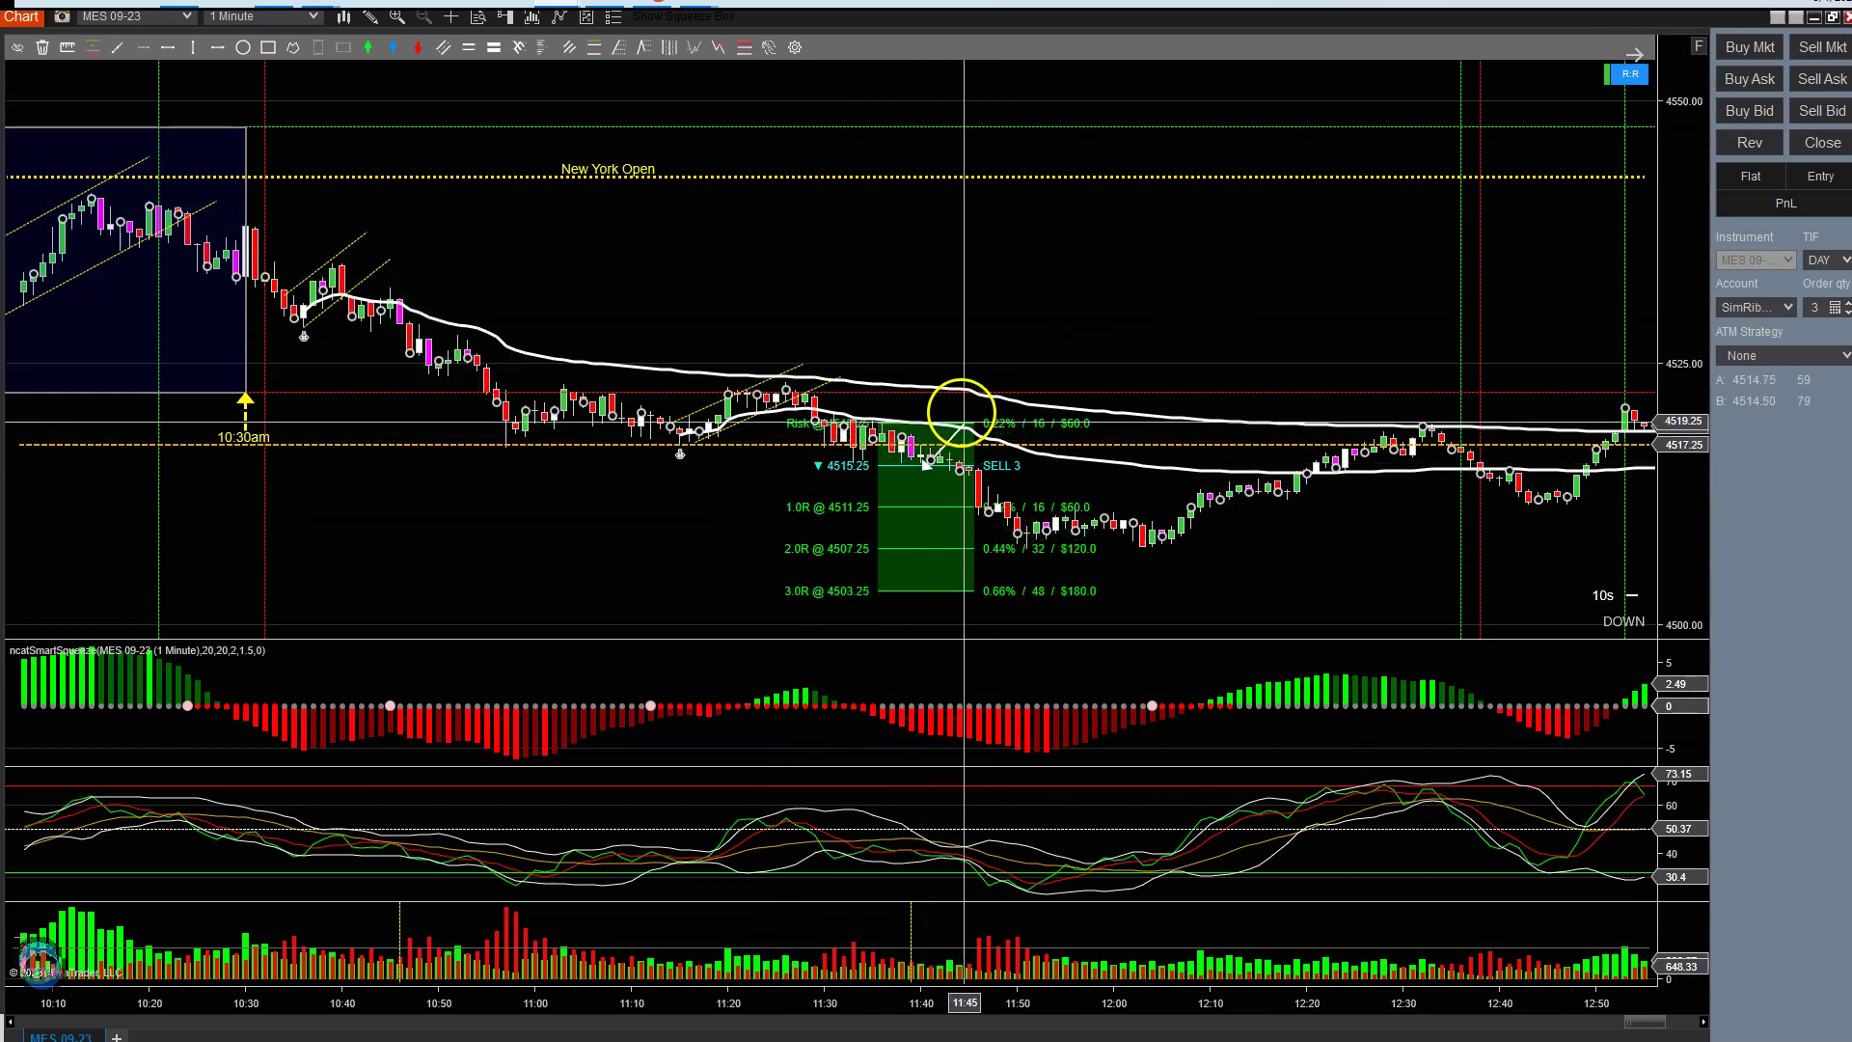
{"action": "left_click_drag", "start_coordinate": [964, 418], "coordinate": [964, 384]}
{"action": "left_click", "coordinate": [951, 331]}
{"action": "left_click", "coordinate": [995, 372]}
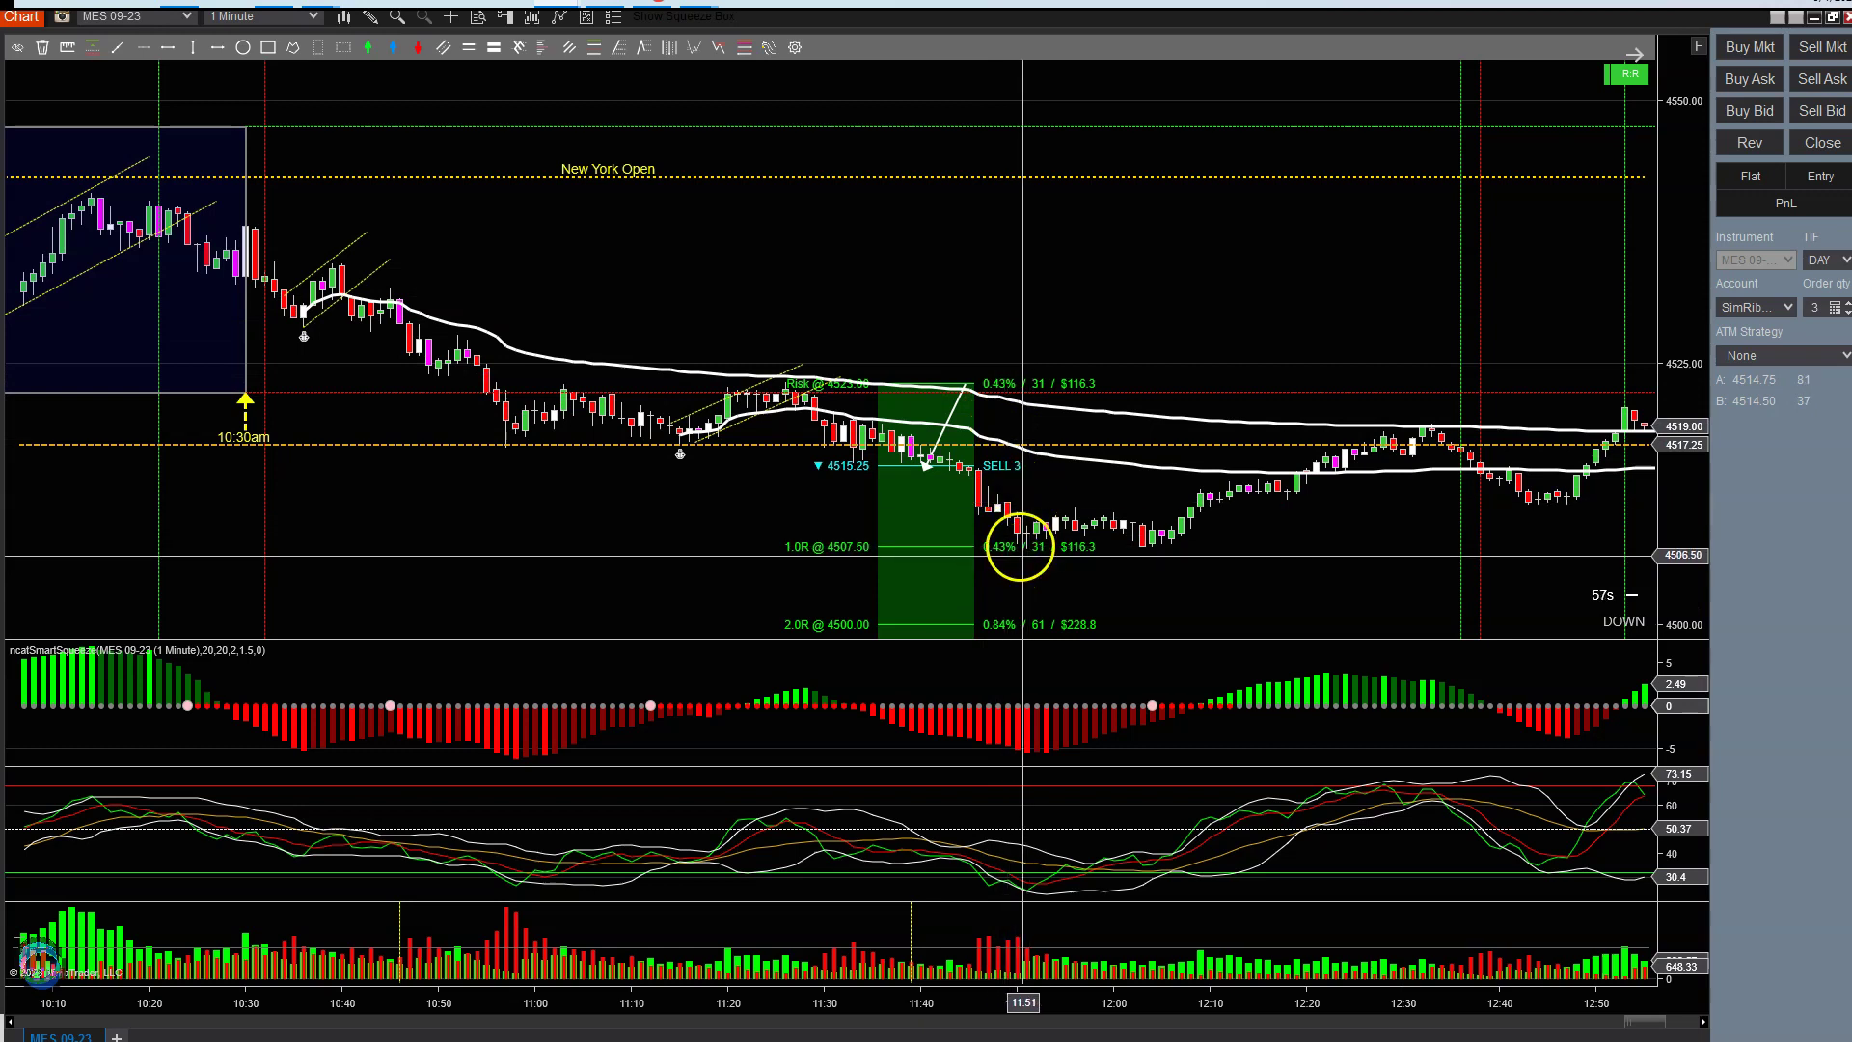
Examine how price moves after the 4515.25 short entry relative to its reward targets and through the afternoon until about 15:05
{"action": "left_click_drag", "start_coordinate": [1149, 413], "coordinate": [983, 305]}
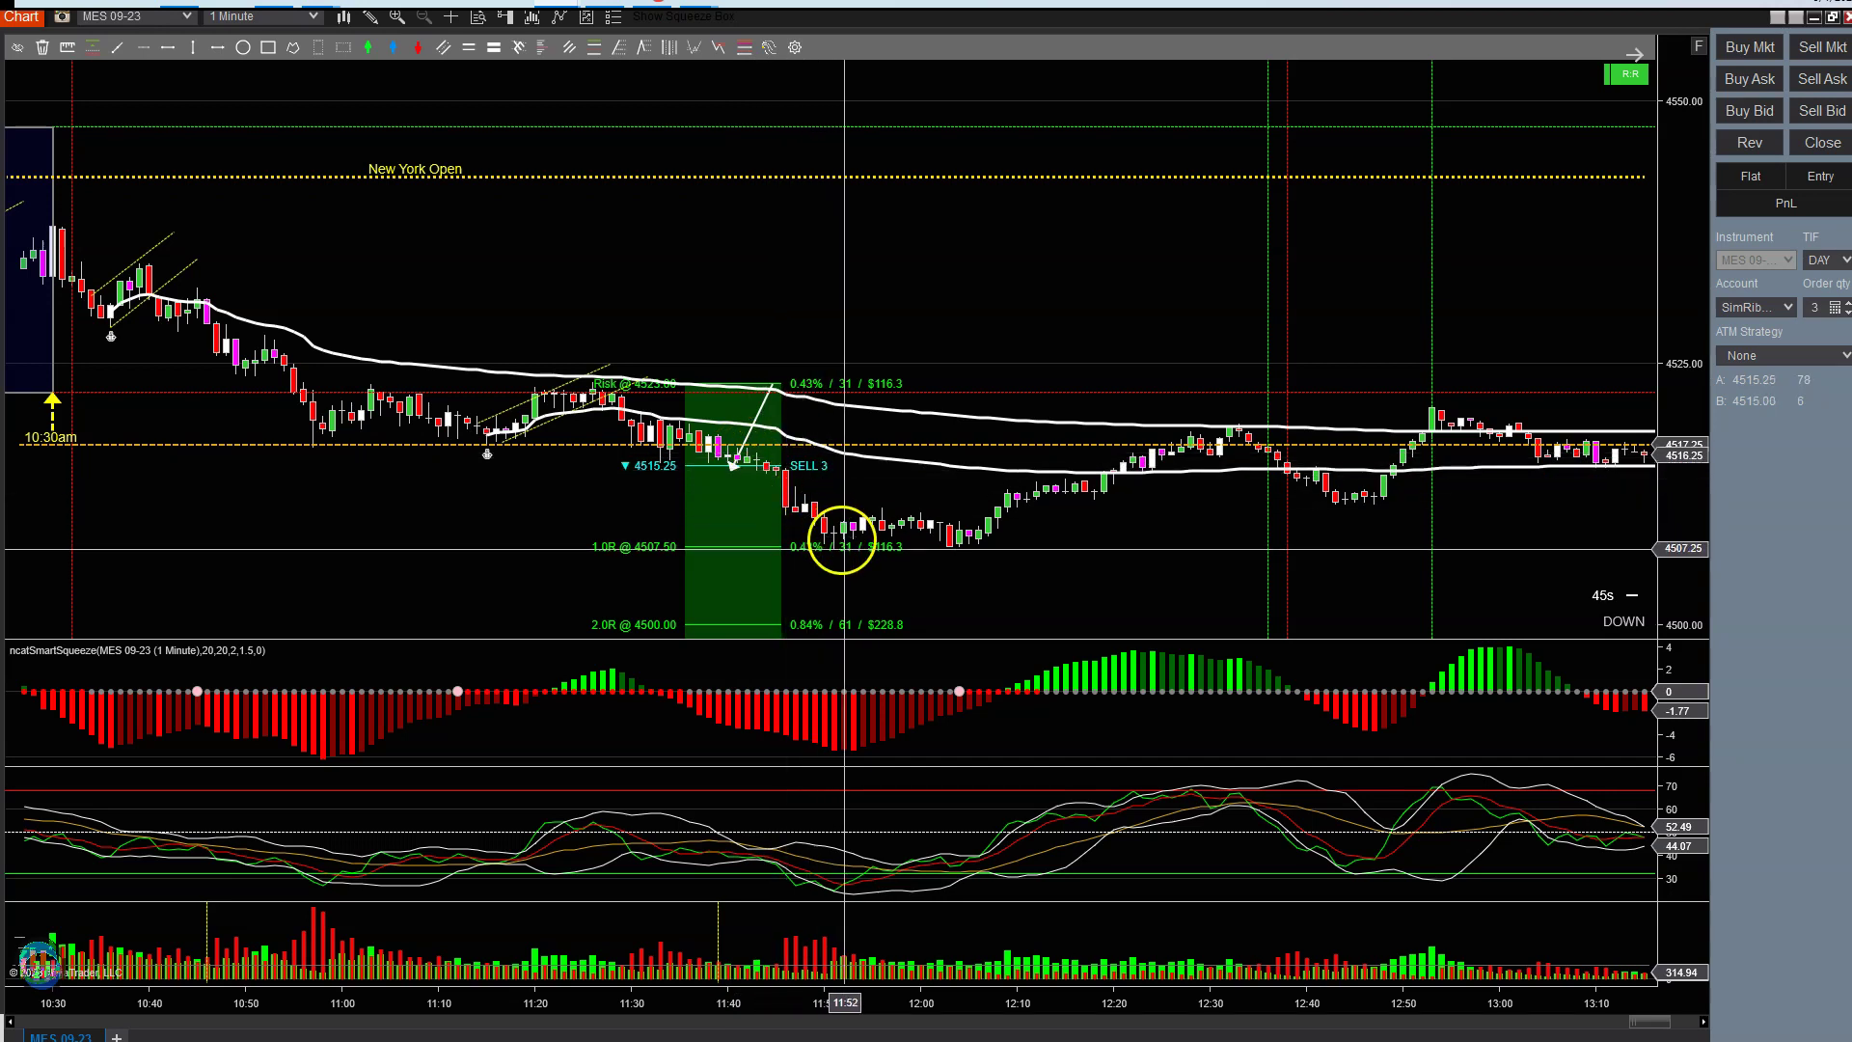
{"action": "left_click_drag", "start_coordinate": [1061, 339], "coordinate": [514, 345]}
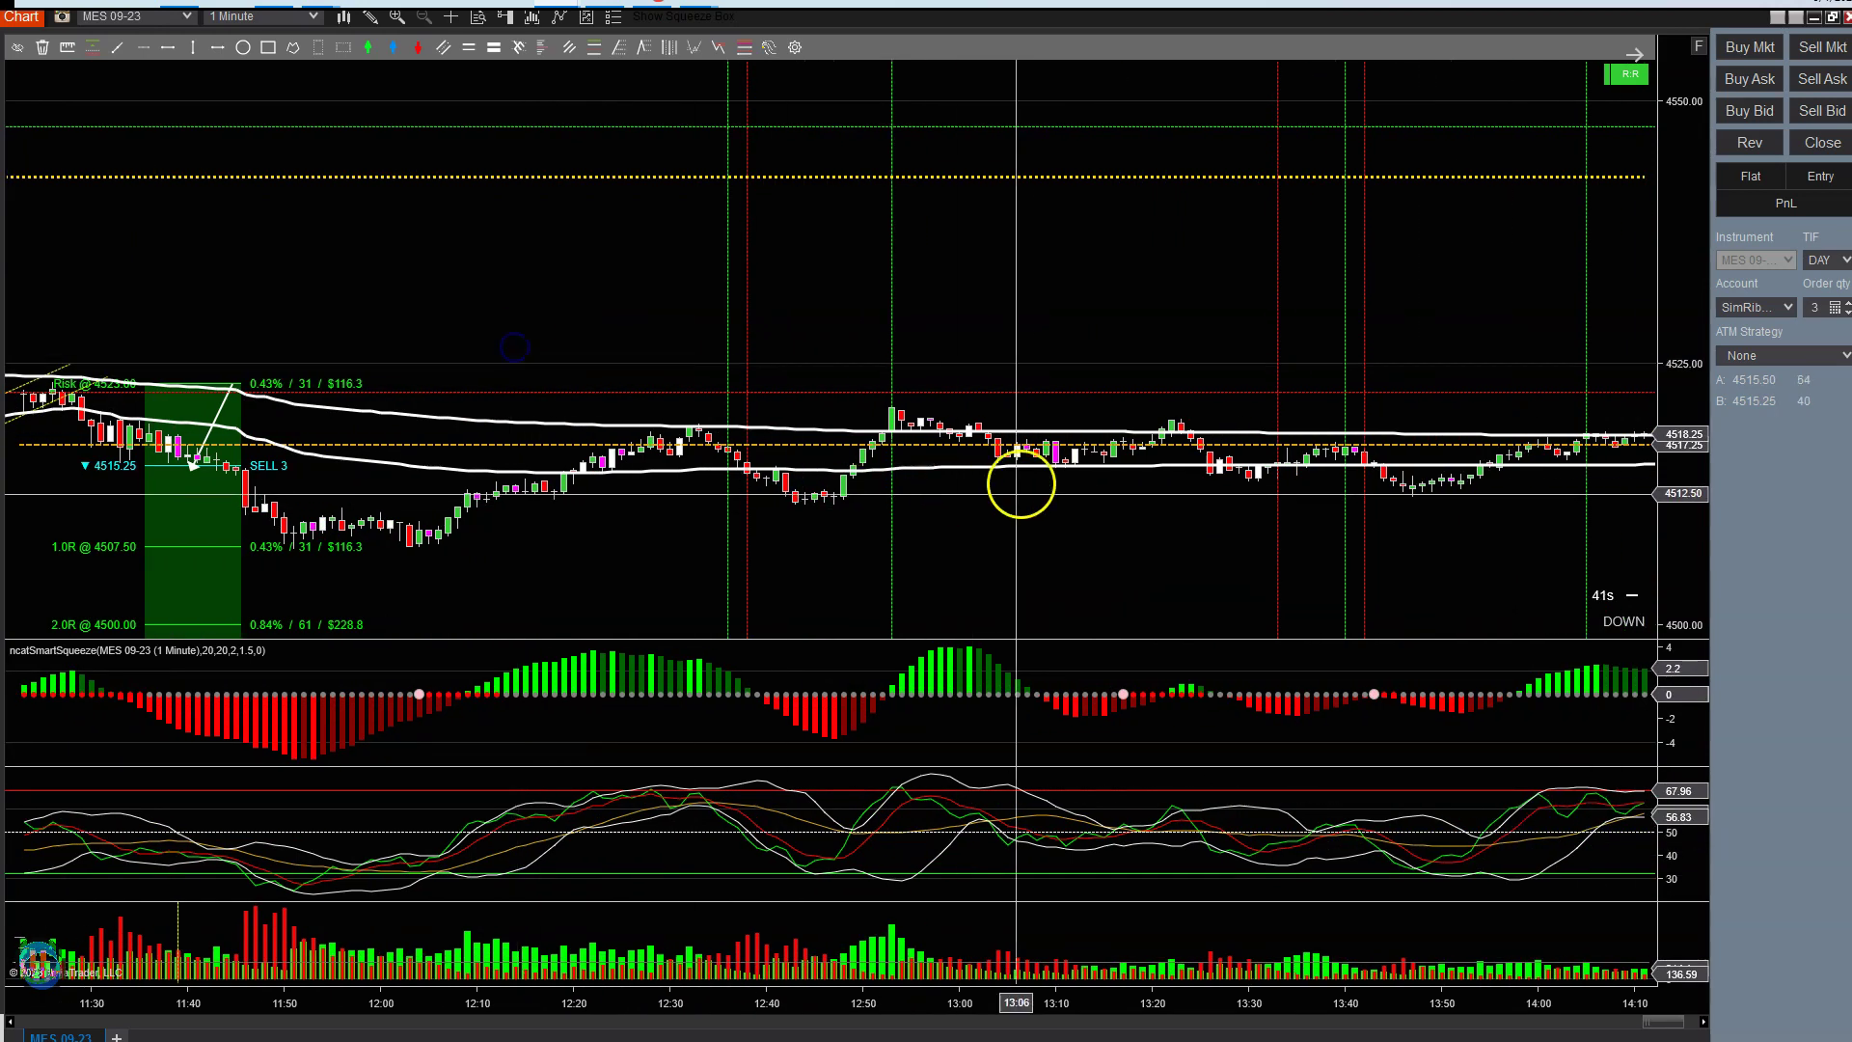
{"action": "left_click_drag", "start_coordinate": [1087, 556], "coordinate": [905, 550]}
{"action": "left_click_drag", "start_coordinate": [935, 265], "coordinate": [569, 323]}
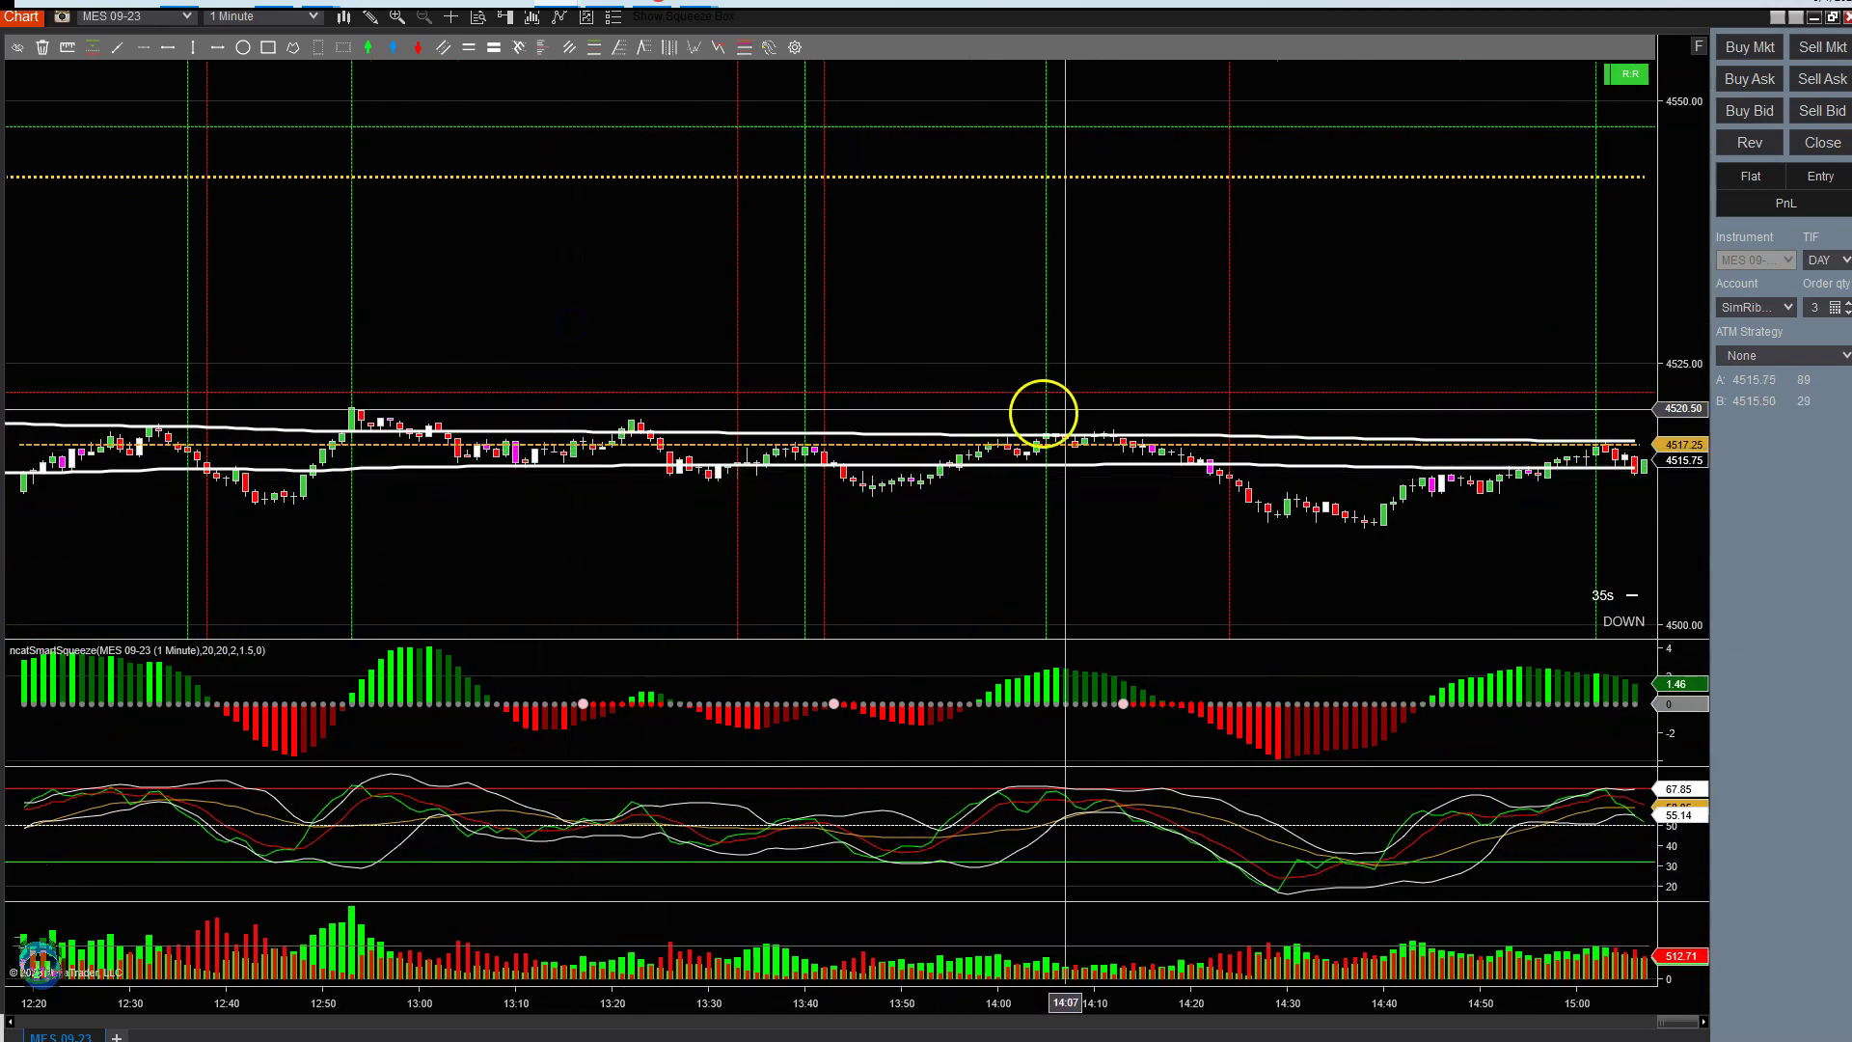
{"action": "left_click_drag", "start_coordinate": [1096, 286], "coordinate": [690, 343]}
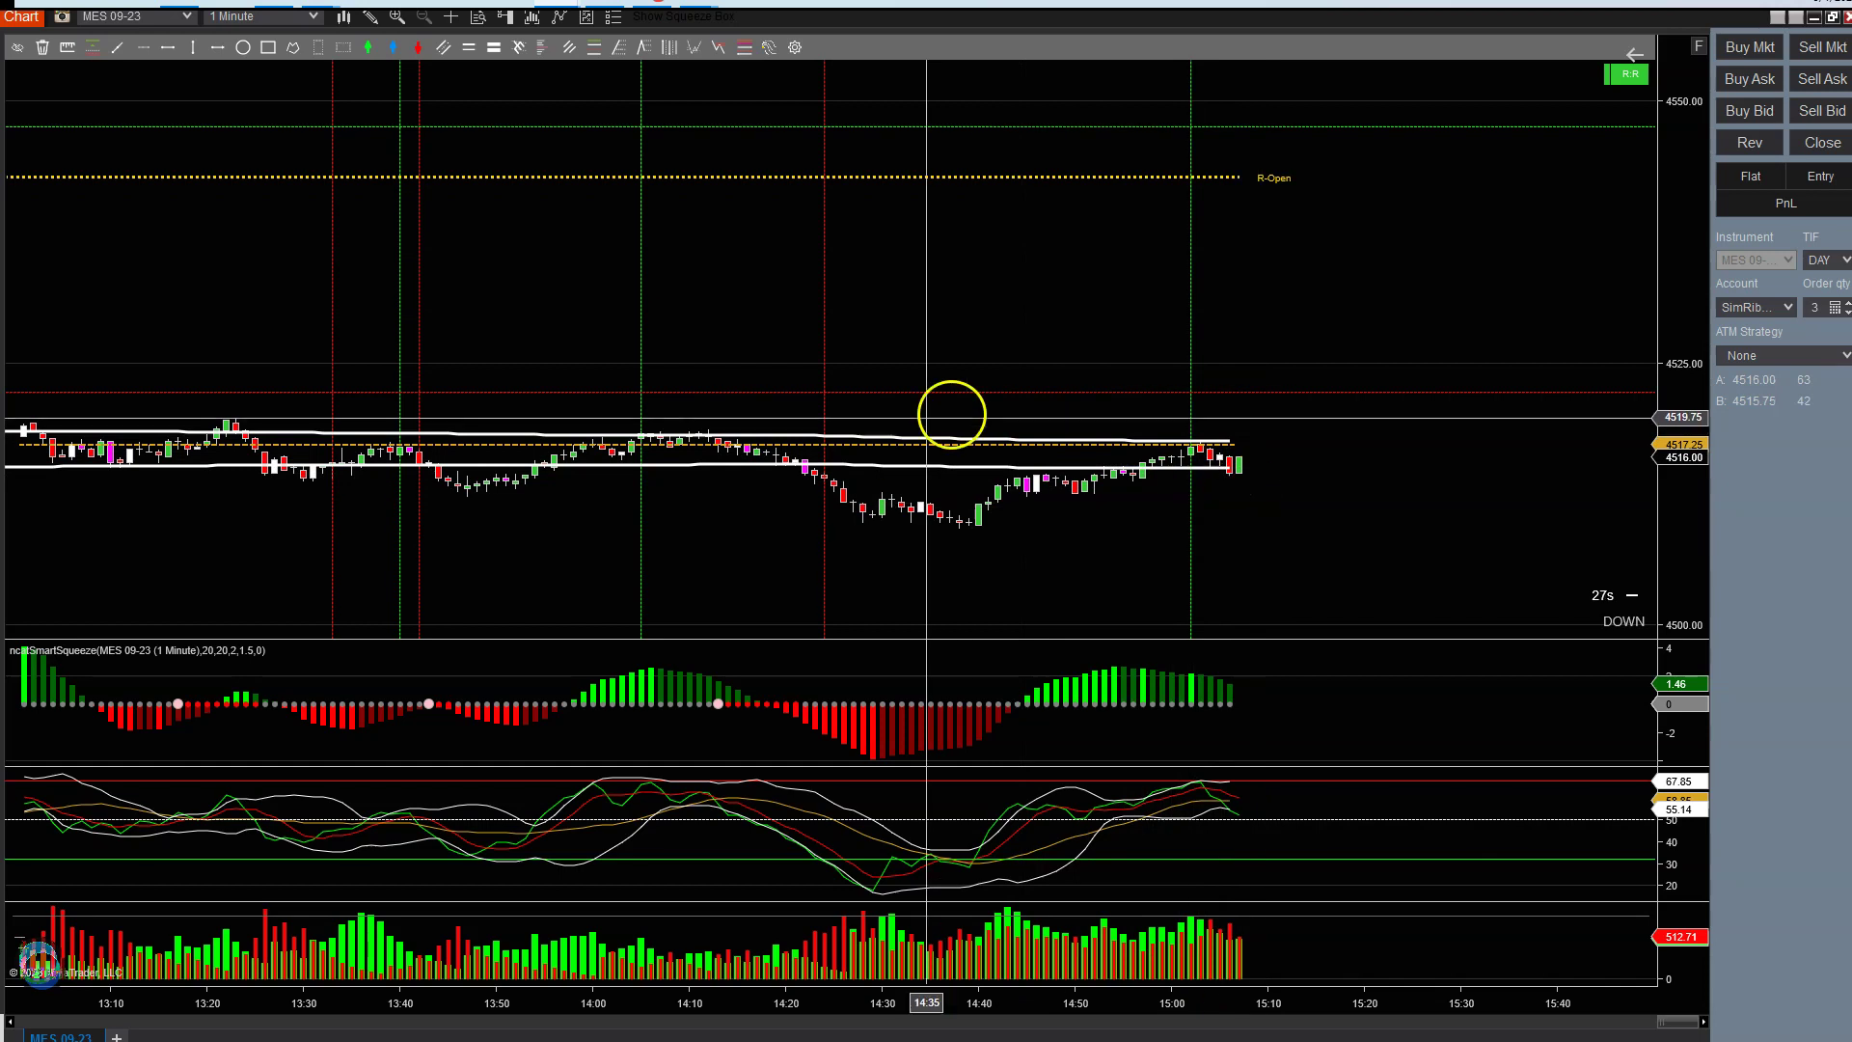
{"action": "left_click_drag", "start_coordinate": [530, 289], "coordinate": [1048, 336]}
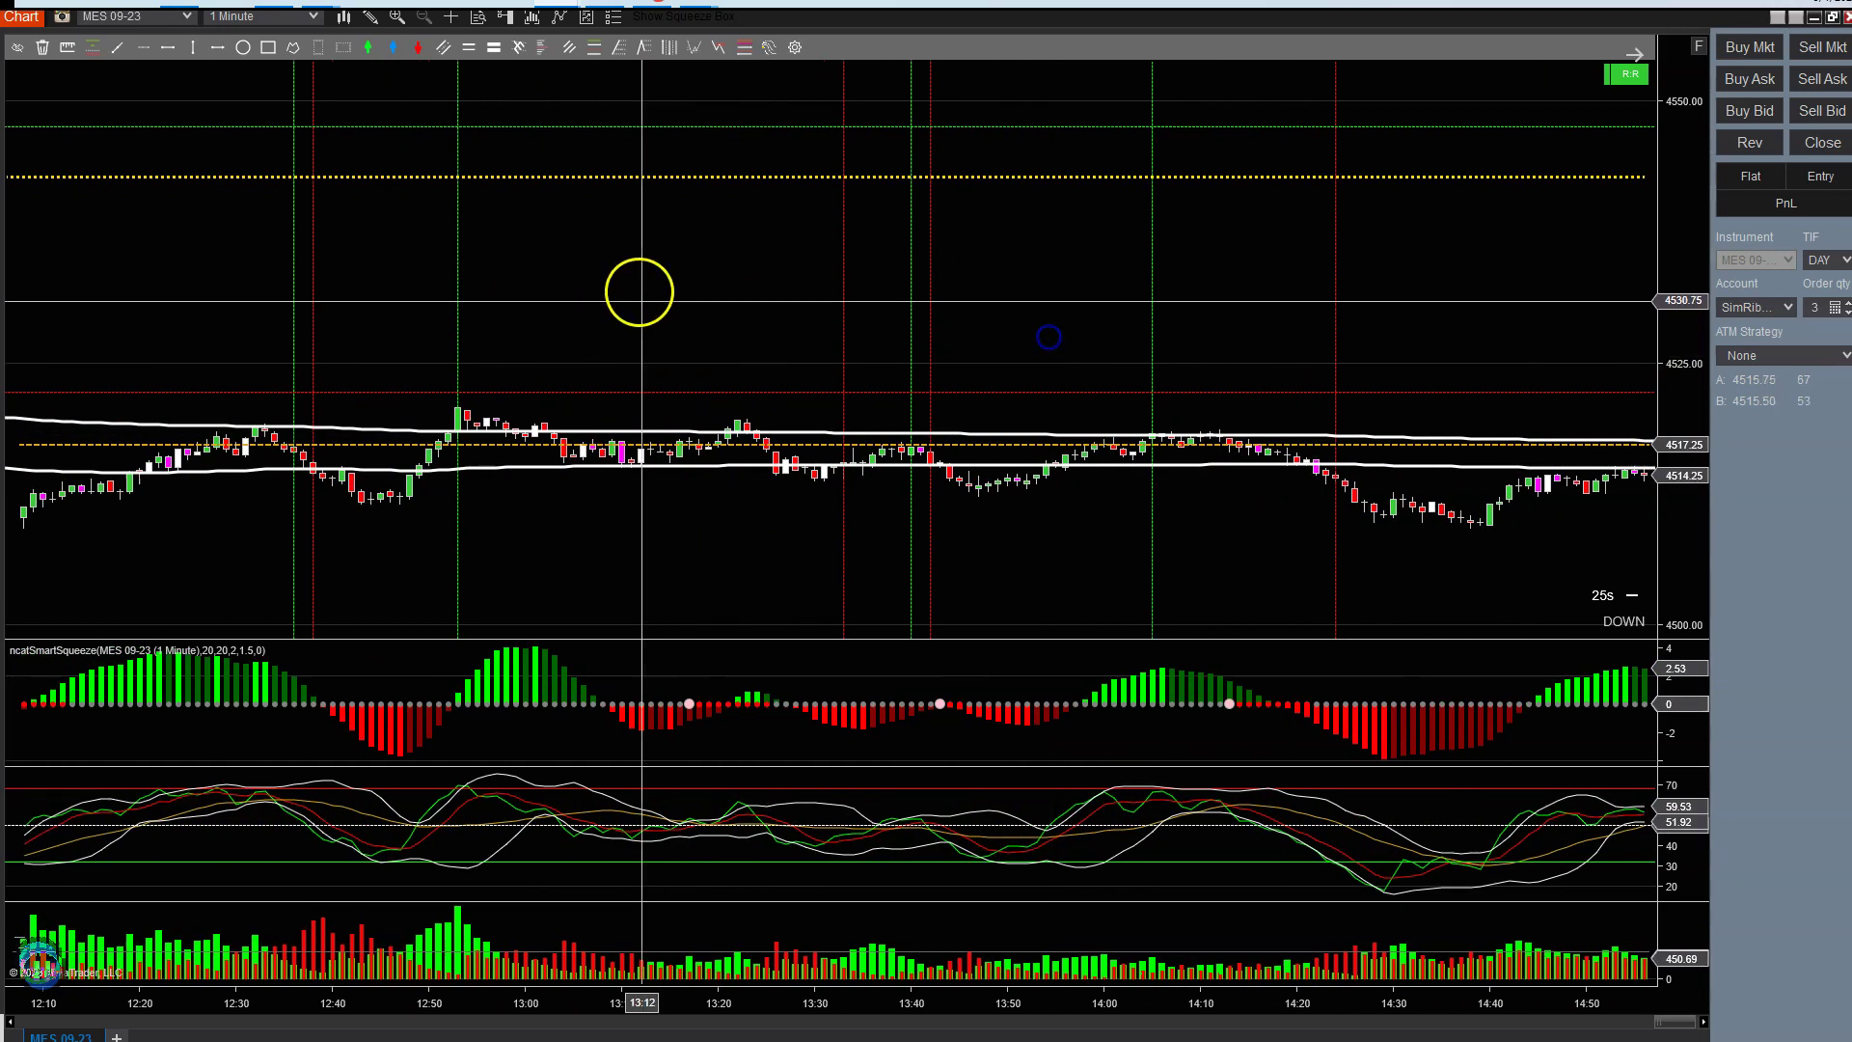
{"action": "left_click_drag", "start_coordinate": [639, 291], "coordinate": [1074, 309]}
{"action": "left_click_drag", "start_coordinate": [553, 293], "coordinate": [967, 318]}
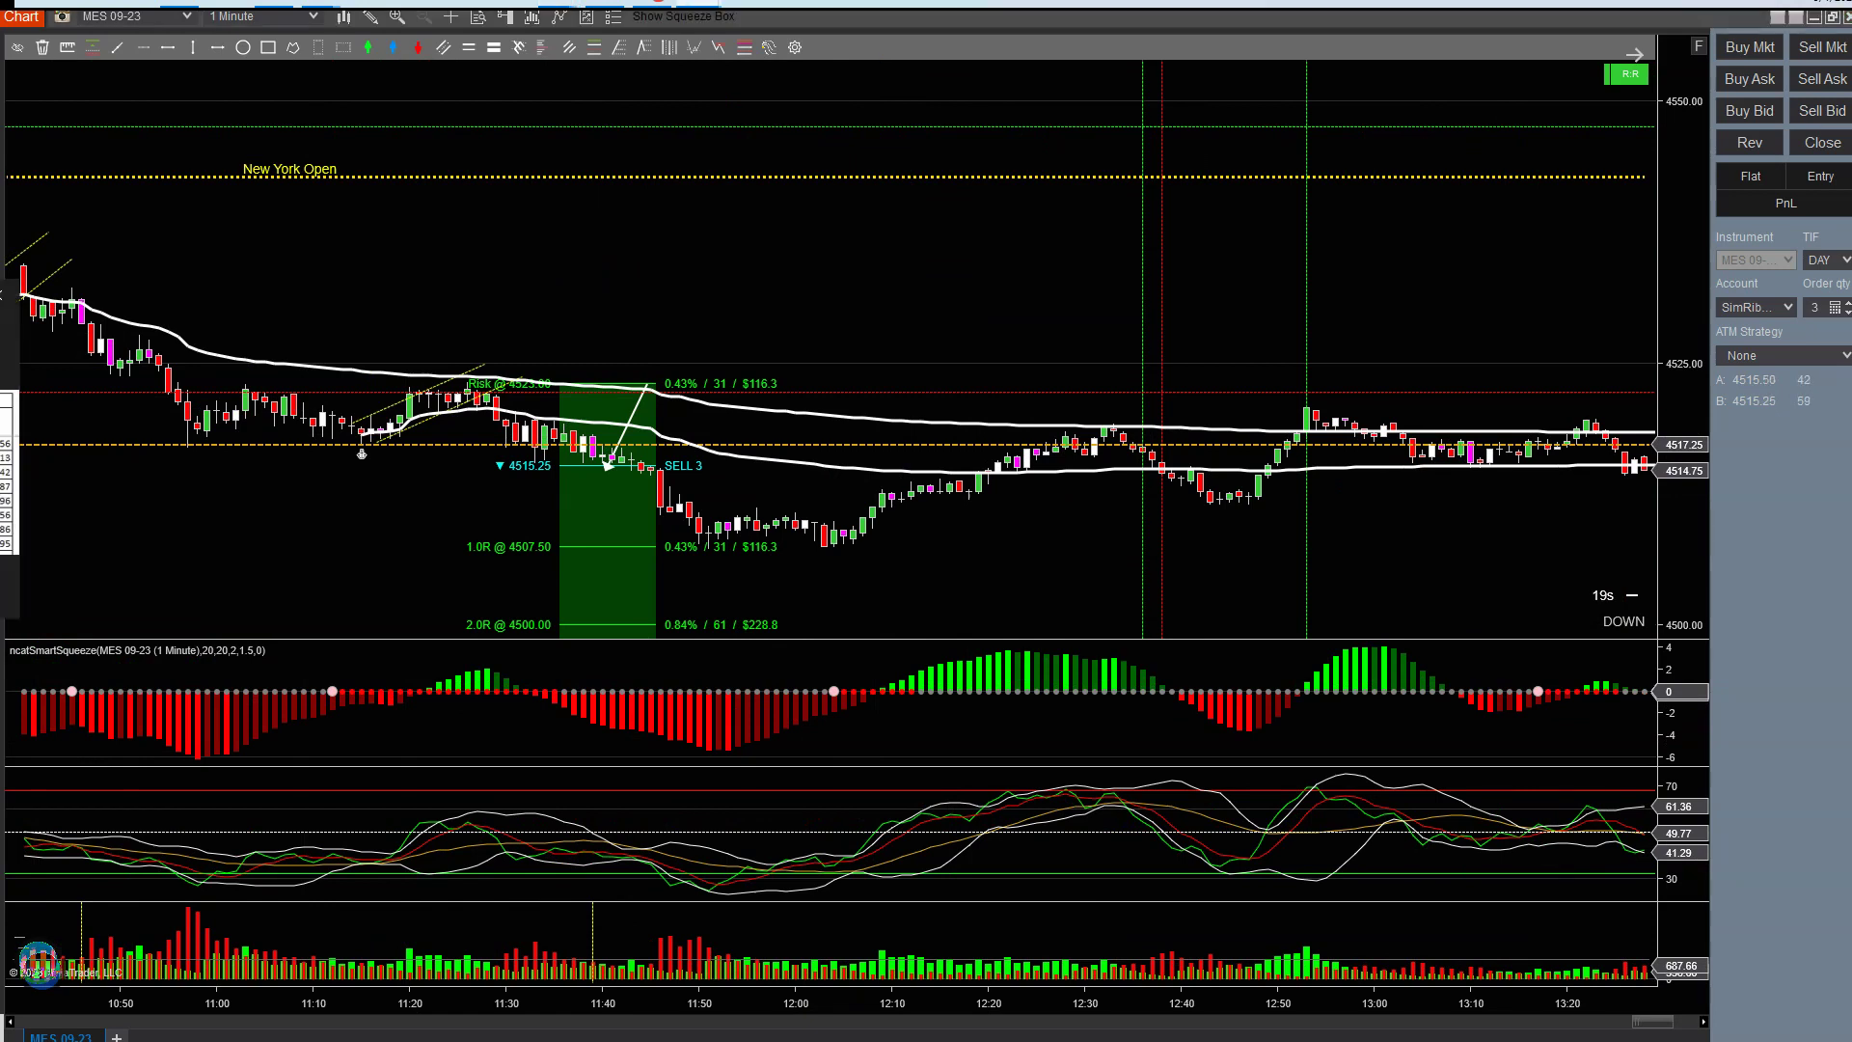
Switch to the image viewer to review the to-date ending balance table, and return to the chart's 9:30 to 10:30 opening range
{"action": "key", "text": "alt+Tab"}
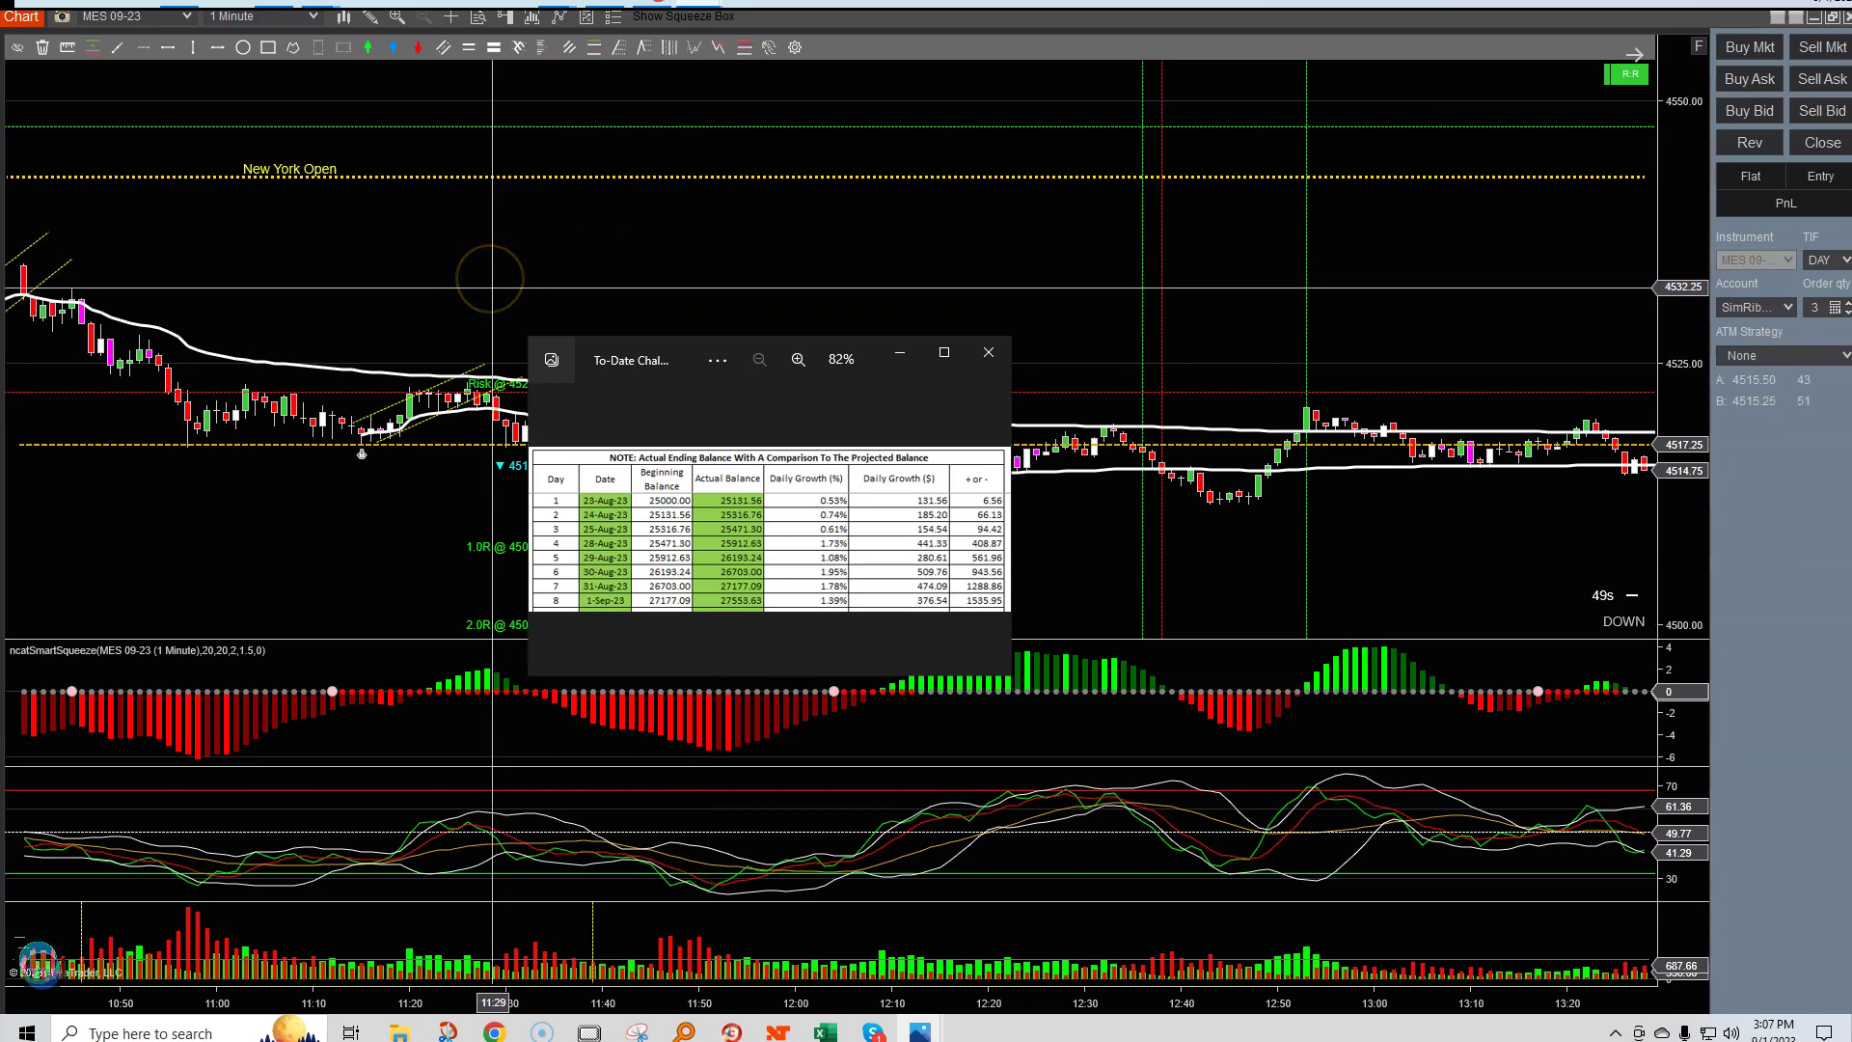
{"action": "left_click", "coordinate": [536, 253]}
{"action": "left_click_drag", "start_coordinate": [535, 253], "coordinate": [880, 289]}
{"action": "left_click_drag", "start_coordinate": [612, 504], "coordinate": [1127, 526]}
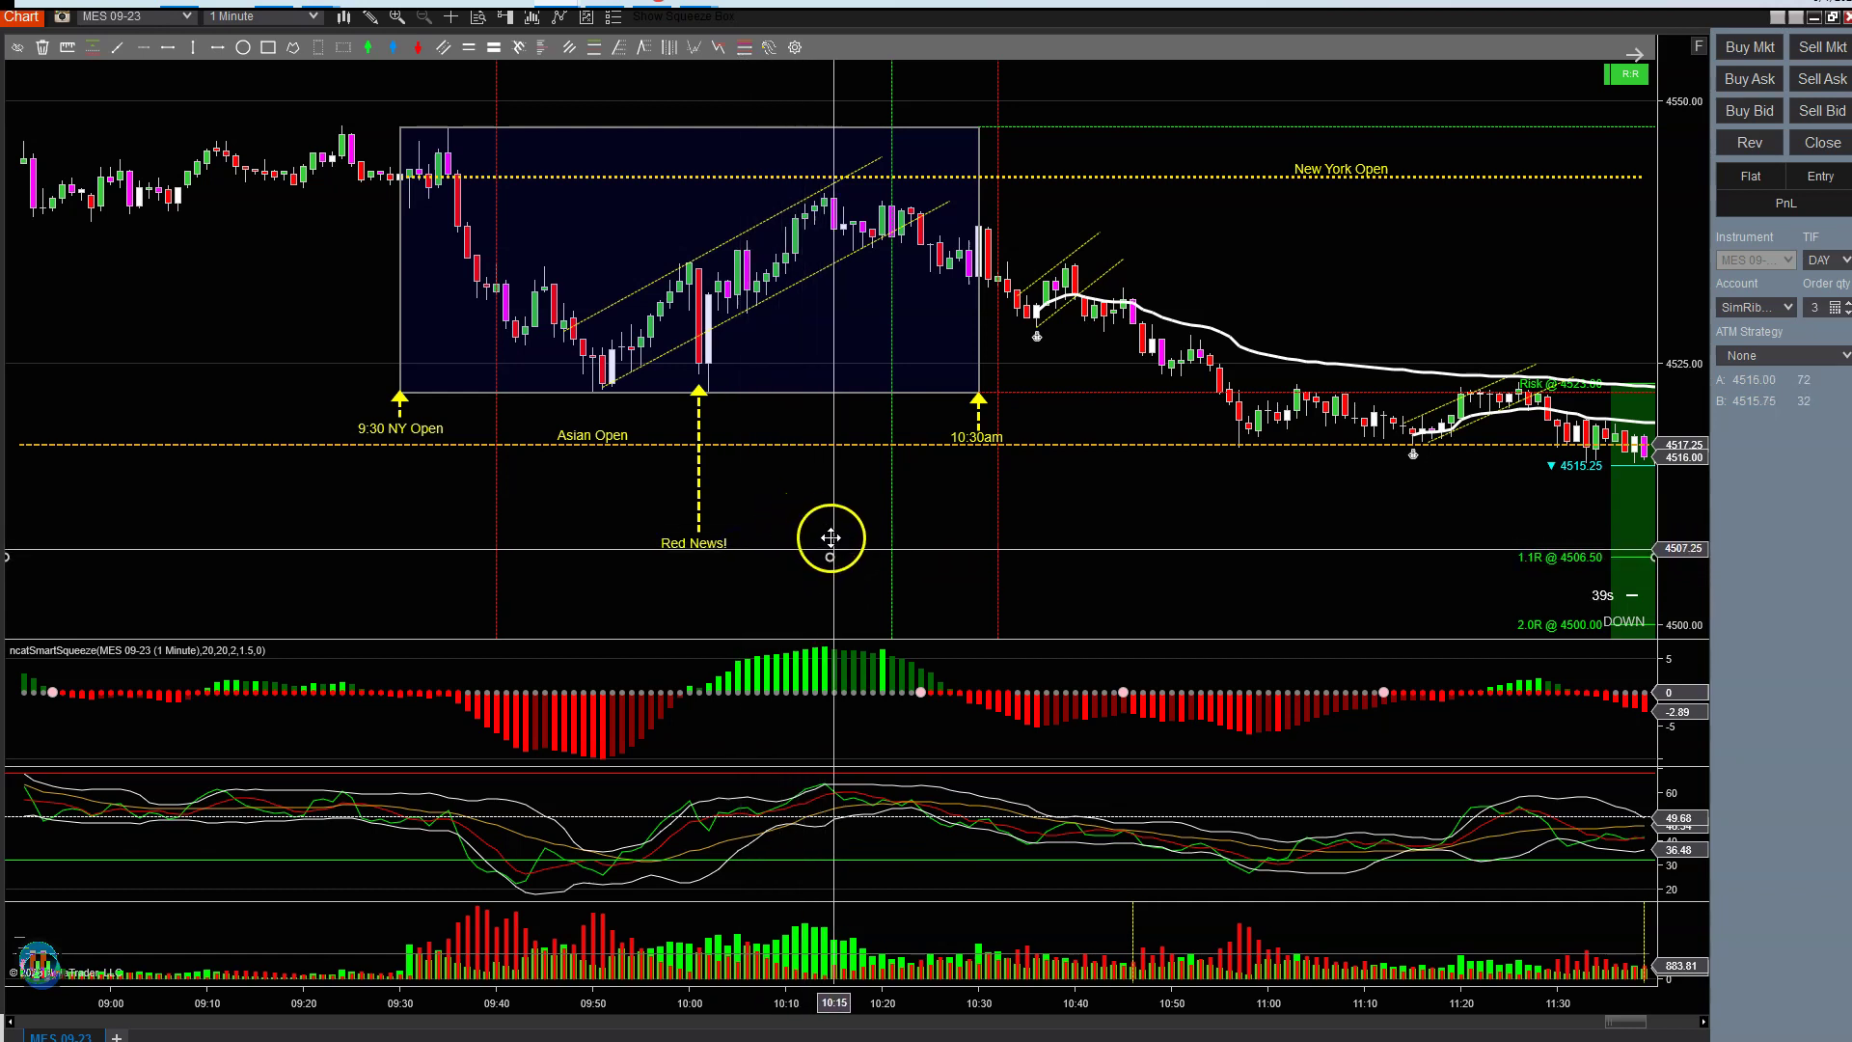
{"action": "left_click_drag", "start_coordinate": [827, 551], "coordinate": [826, 538]}
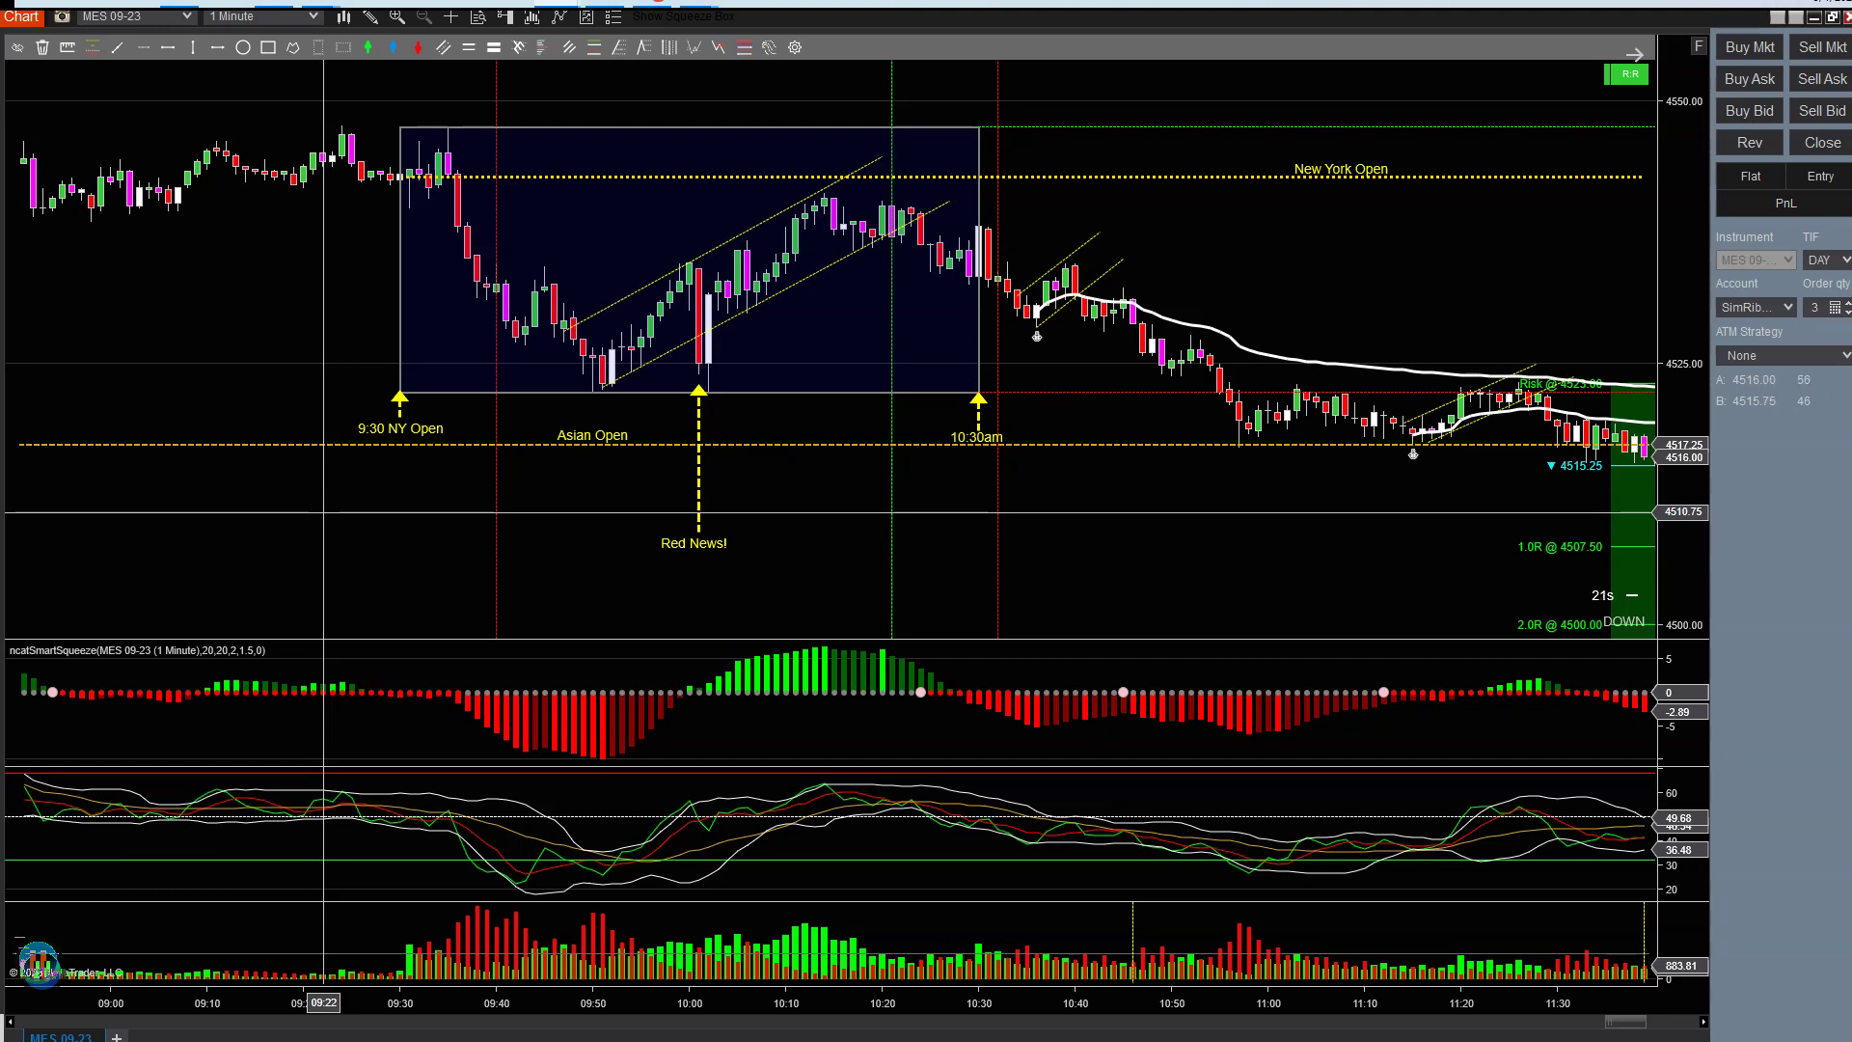
{"action": "left_click", "coordinate": [325, 508]}
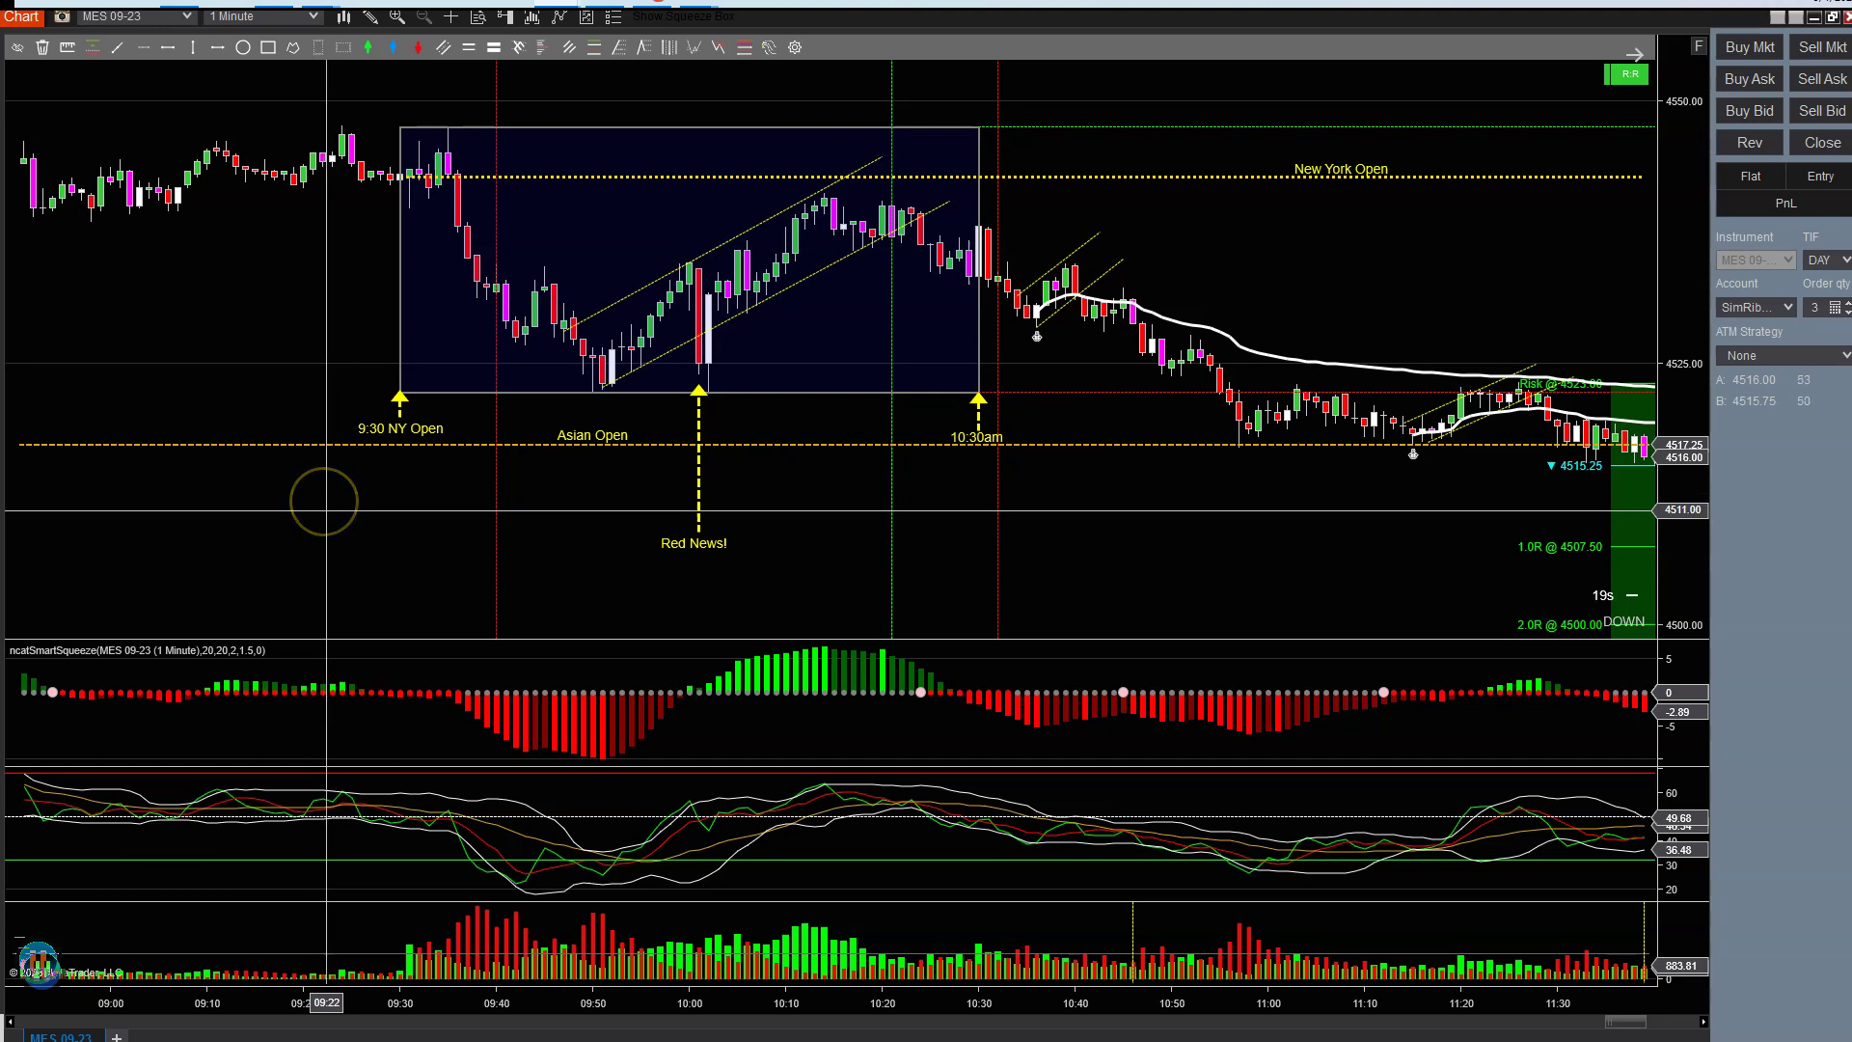
{"action": "mouse_move", "coordinate": [309, 530]}
{"action": "left_mouse_down"}
{"action": "mouse_move", "coordinate": [302, 628]}
{"action": "mouse_move", "coordinate": [319, 501]}
{"action": "left_mouse_up"}
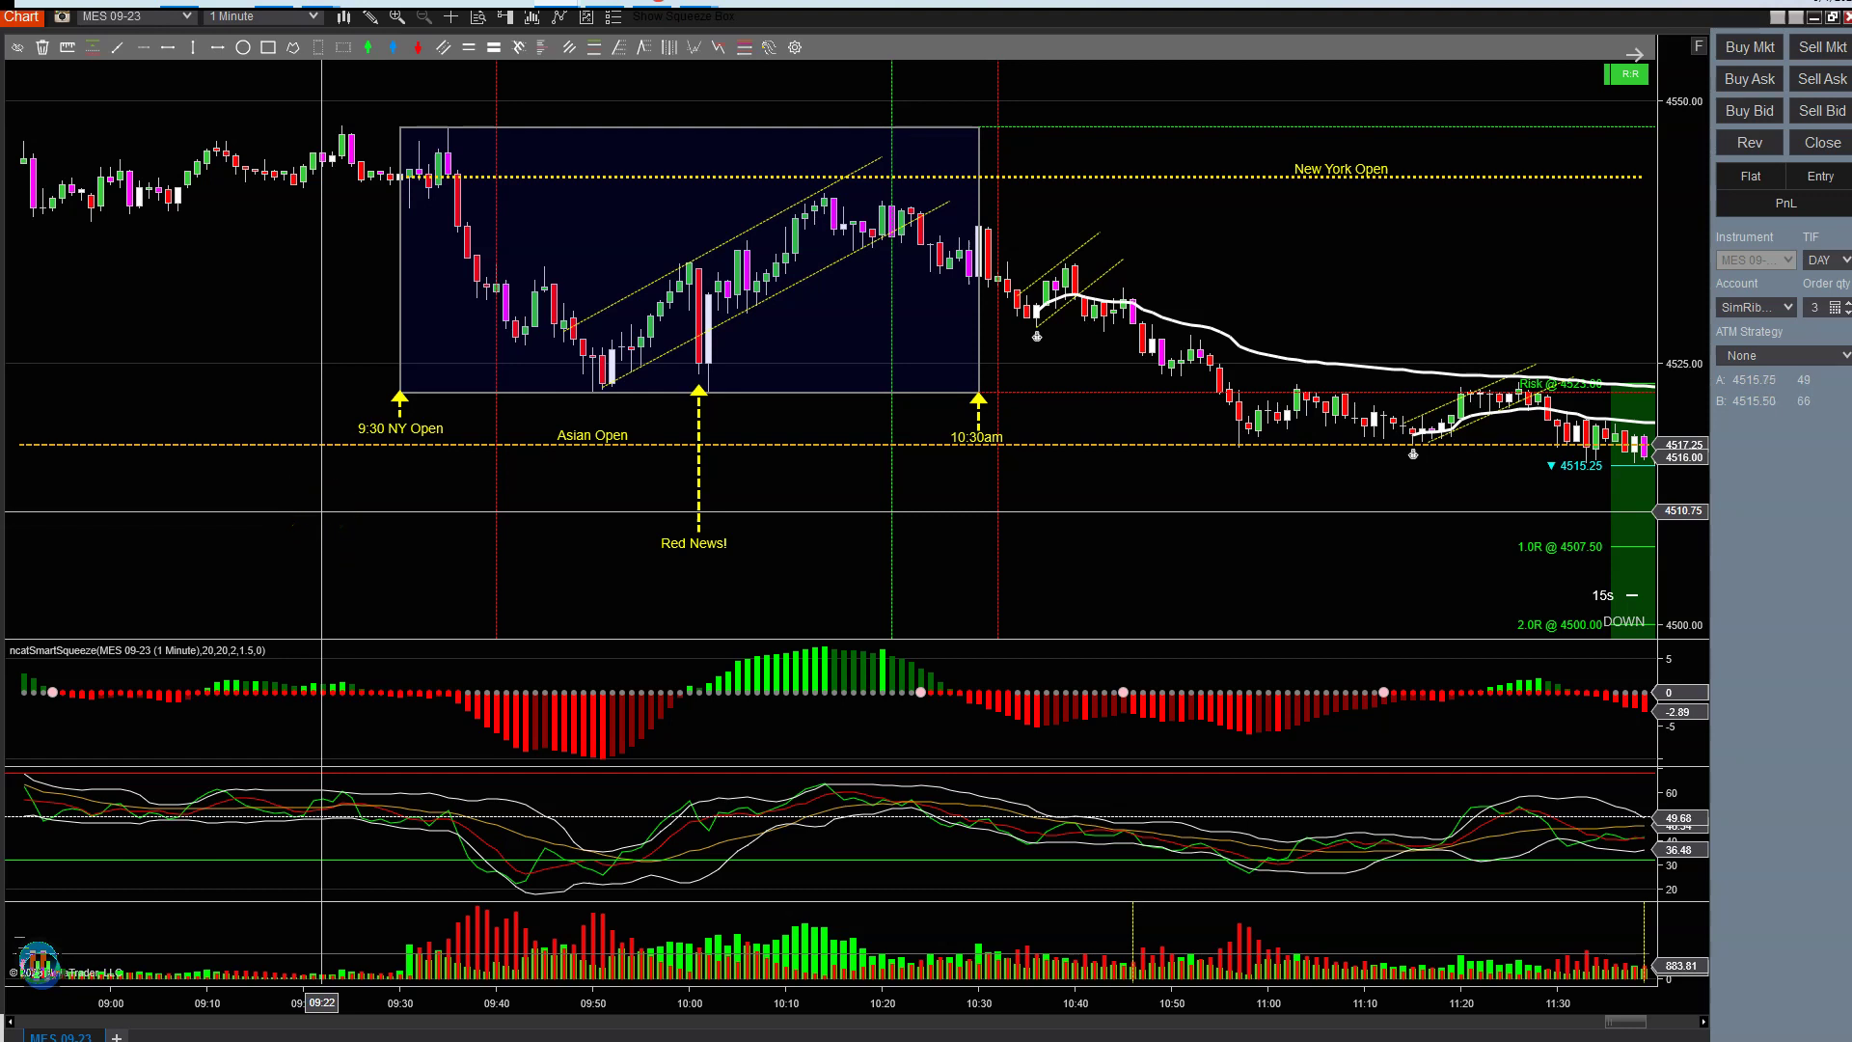
{"action": "mouse_move", "coordinate": [321, 511]}
{"action": "left_mouse_down"}
{"action": "mouse_move", "coordinate": [322, 548]}
{"action": "mouse_move", "coordinate": [331, 529]}
{"action": "mouse_move", "coordinate": [273, 524]}
{"action": "mouse_move", "coordinate": [92, 998]}
{"action": "left_mouse_up"}
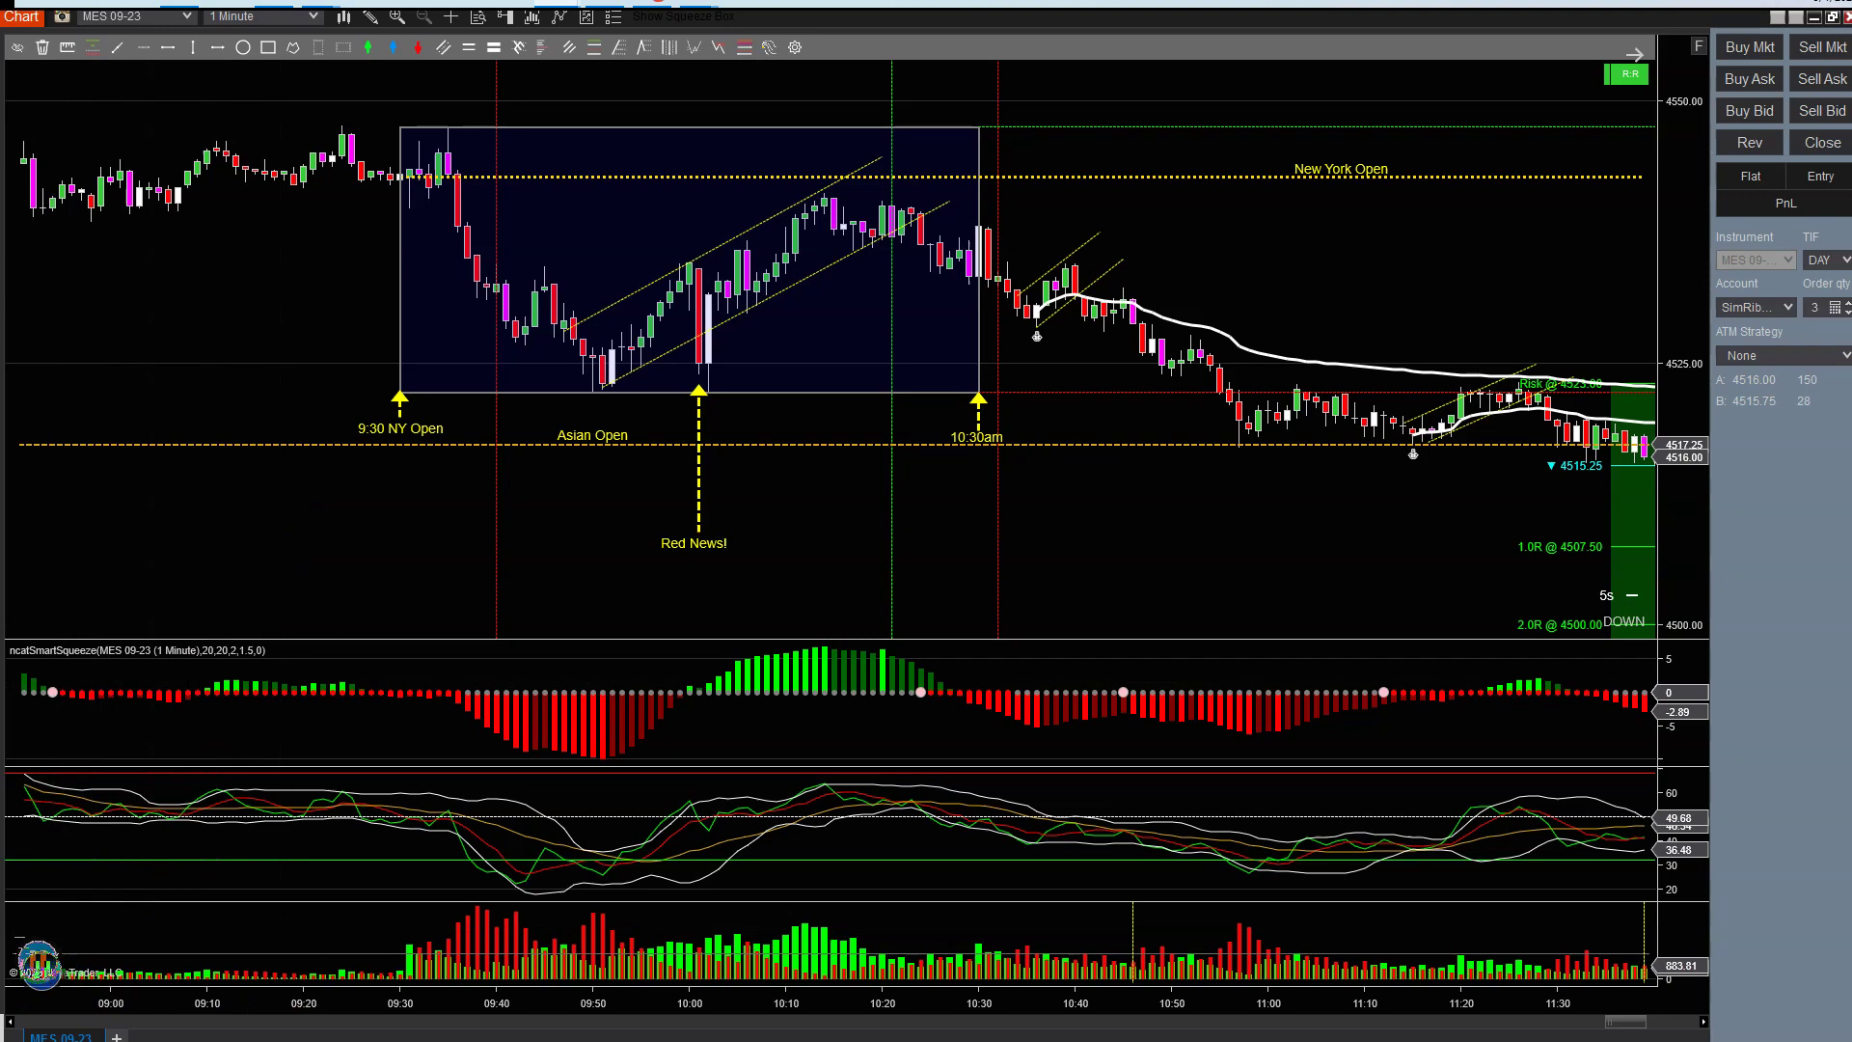